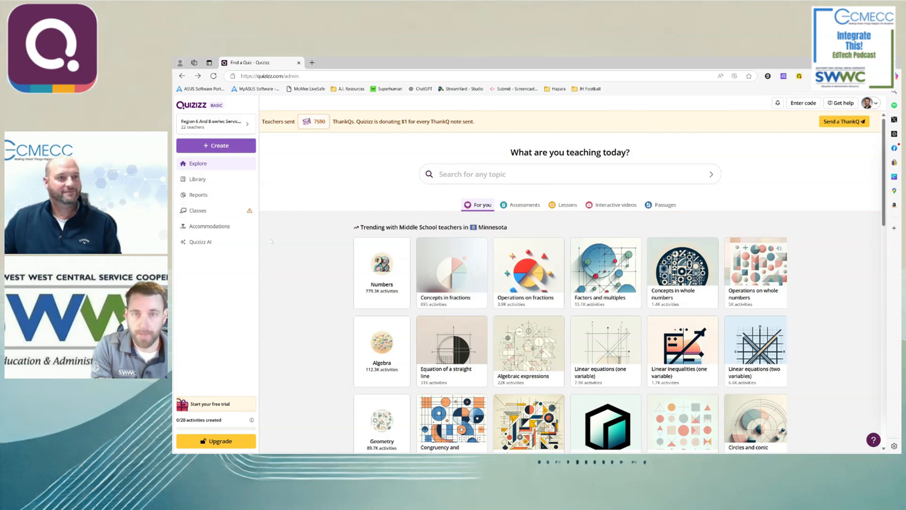
{"action": "left_click", "coordinate": [465, 175]}
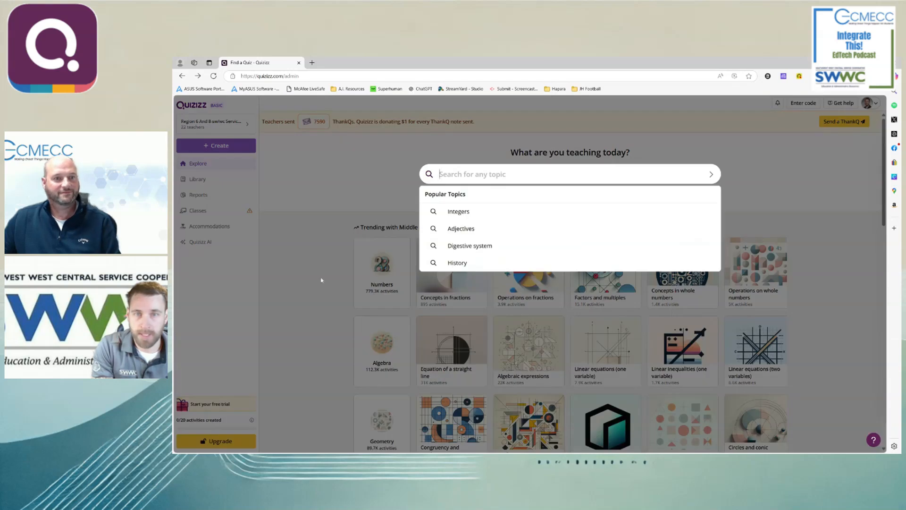
{"action": "left_click", "coordinate": [305, 261]}
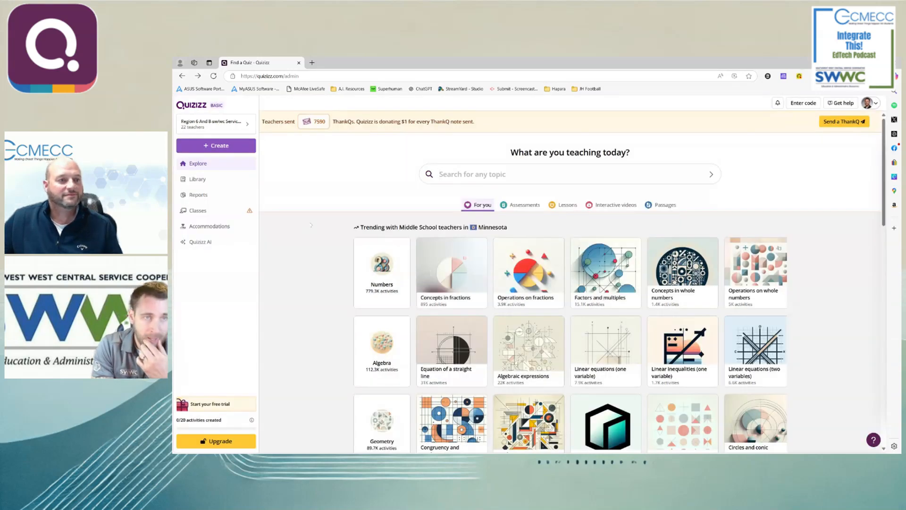
{"action": "left_click", "coordinate": [217, 146]}
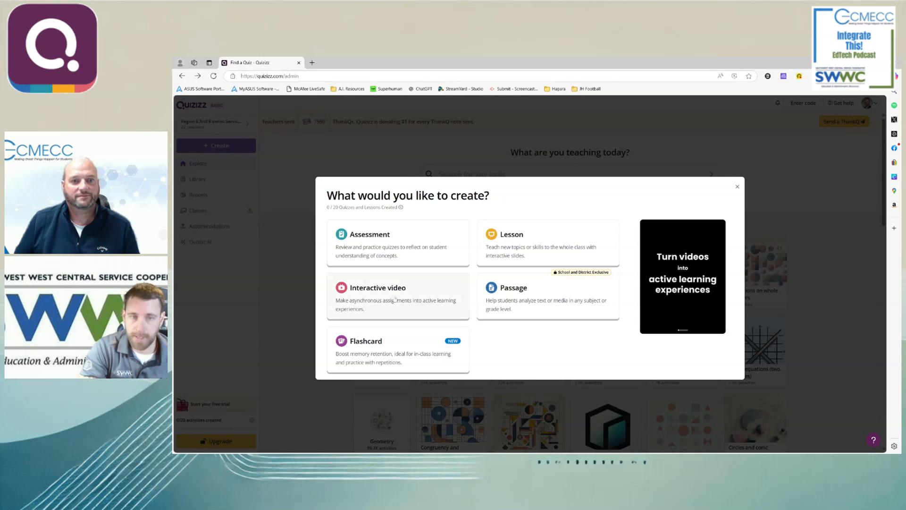
{"action": "left_click", "coordinate": [504, 246]}
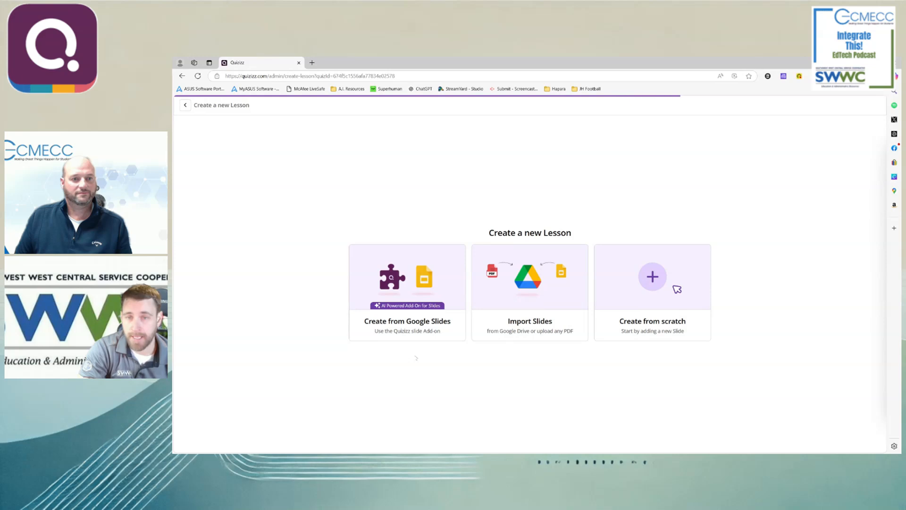
{"action": "key", "text": "alt+Left"}
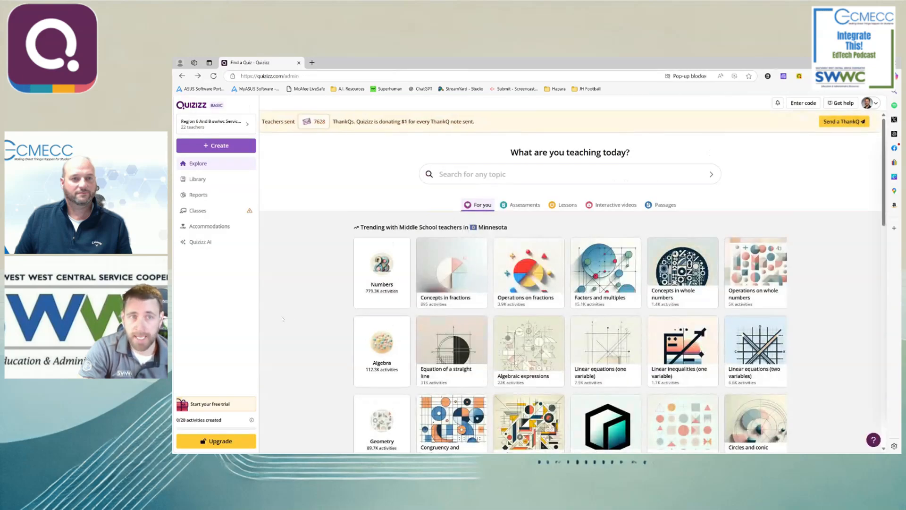
- Start creating a new lesson
{"action": "left_click", "coordinate": [235, 145]}
{"action": "left_click", "coordinate": [543, 243]}
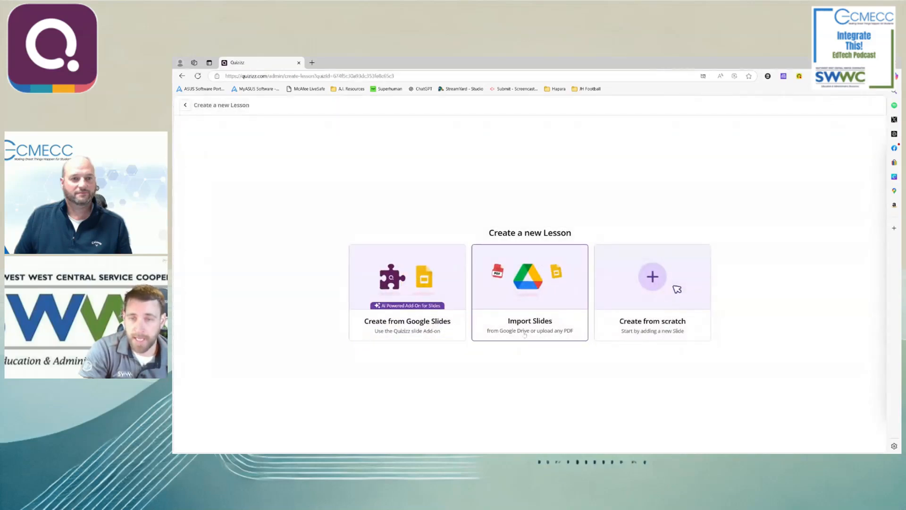
{"action": "left_click", "coordinate": [511, 338]}
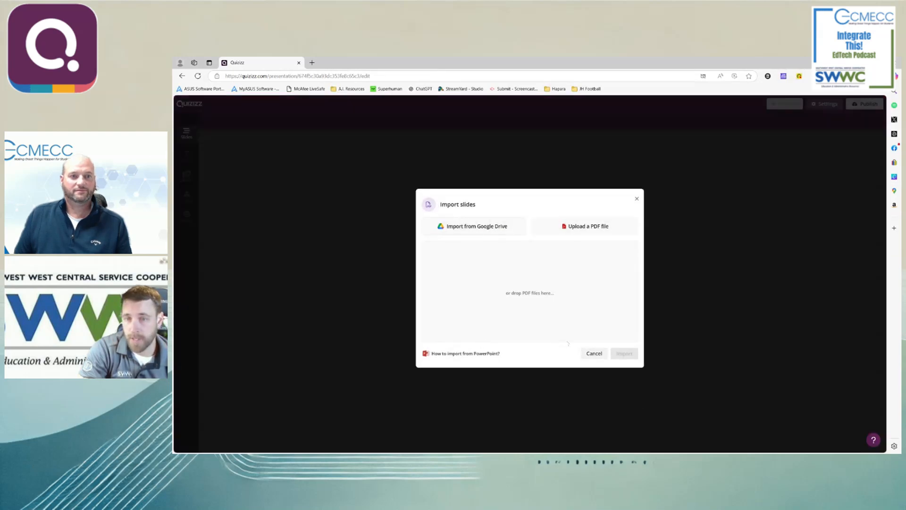
{"action": "left_click", "coordinate": [471, 228]}
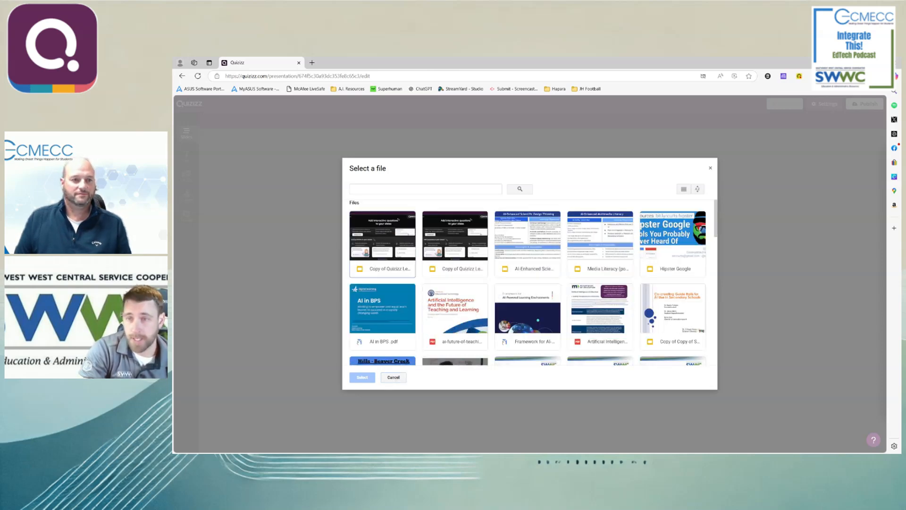
{"action": "left_click", "coordinate": [394, 377]}
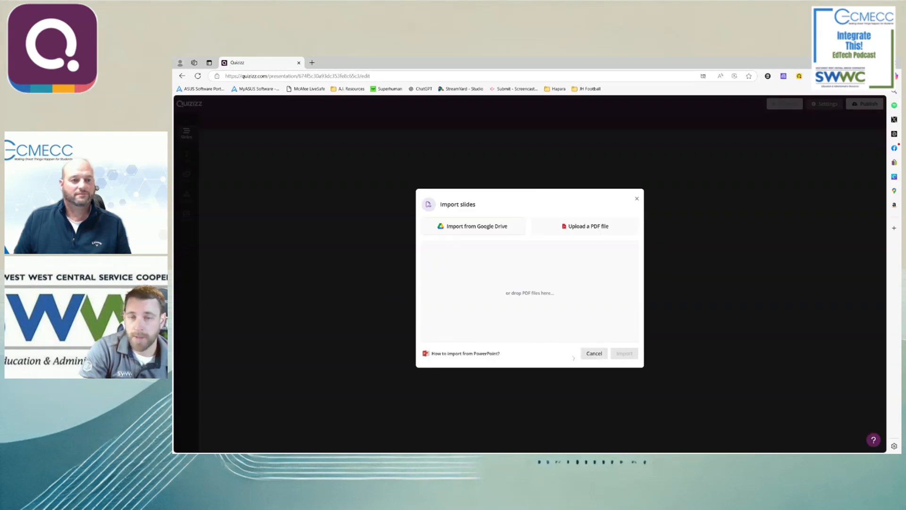
{"action": "mouse_move", "coordinate": [480, 357]}
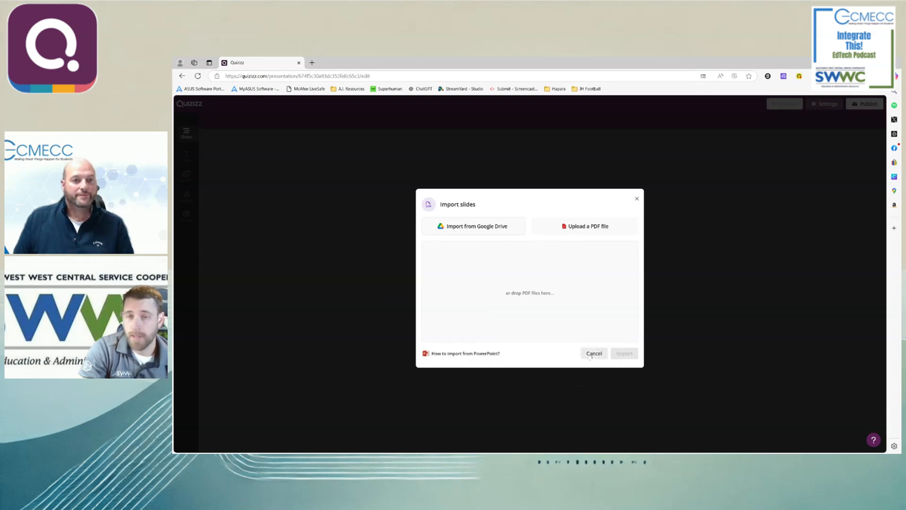
{"action": "left_click", "coordinate": [594, 354]}
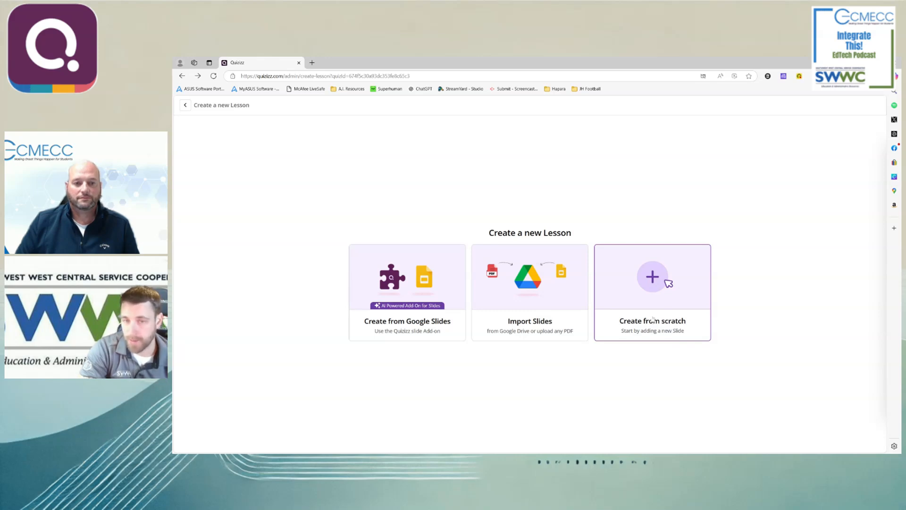
- Create the lesson from scratch and delete its sample slide about new Lessons features
{"action": "left_click", "coordinate": [666, 281]}
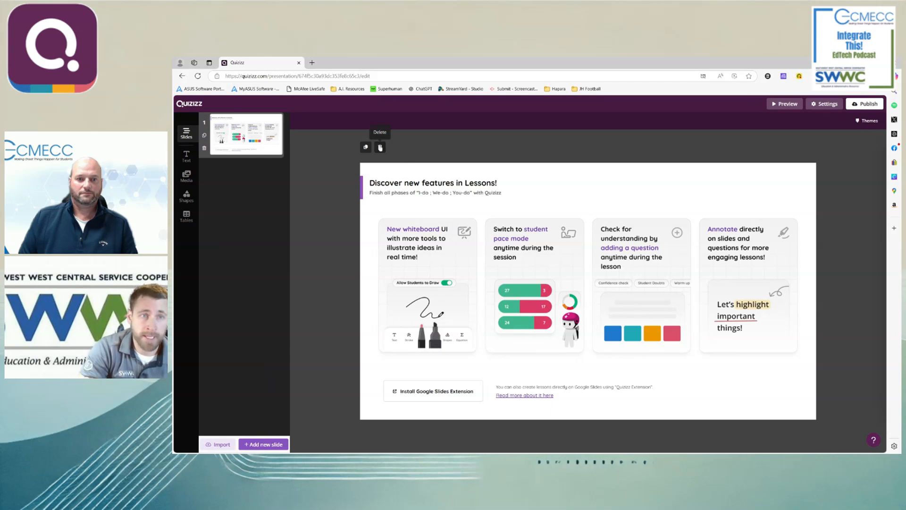
{"action": "left_click", "coordinate": [380, 148]}
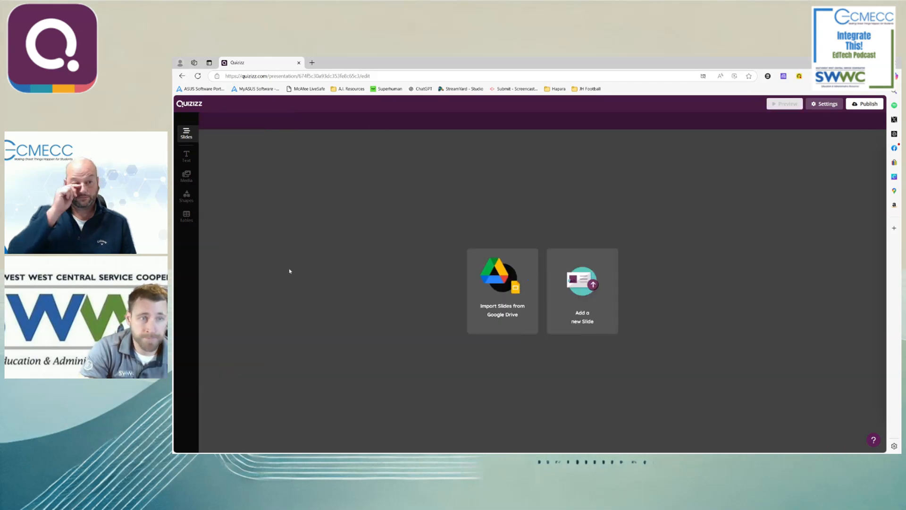
- Examine the slide types, question types and templates offered for adding a new slide to the lesson
{"action": "left_click", "coordinate": [583, 287]}
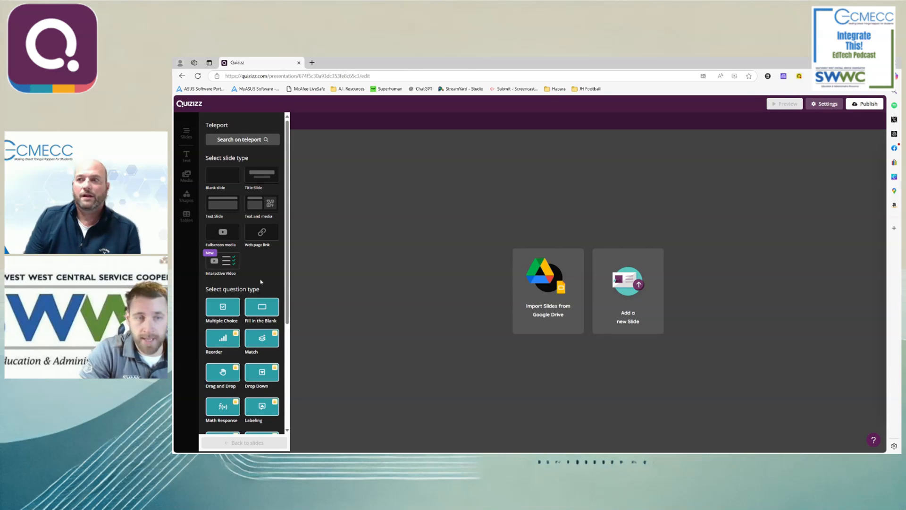
{"action": "scroll", "coordinate": [262, 290], "scroll_direction": "down", "scroll_amount": 3}
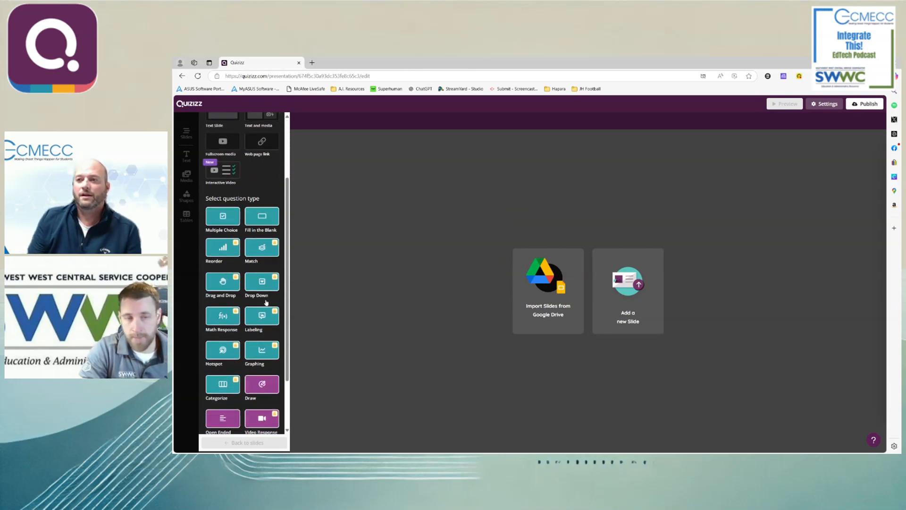
{"action": "scroll", "coordinate": [269, 300], "scroll_direction": "up", "scroll_amount": 1}
{"action": "scroll", "coordinate": [270, 302], "scroll_direction": "up", "scroll_amount": 2}
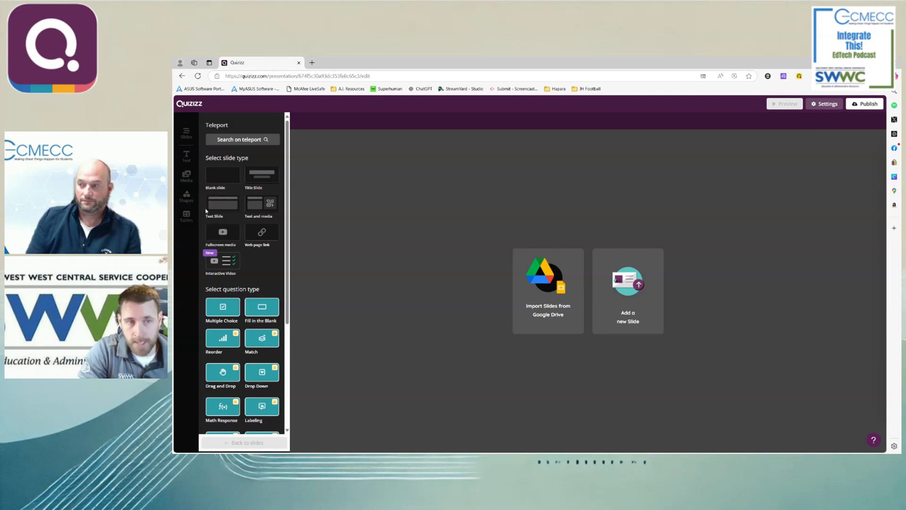
{"action": "scroll", "coordinate": [226, 250], "scroll_direction": "down", "scroll_amount": 2}
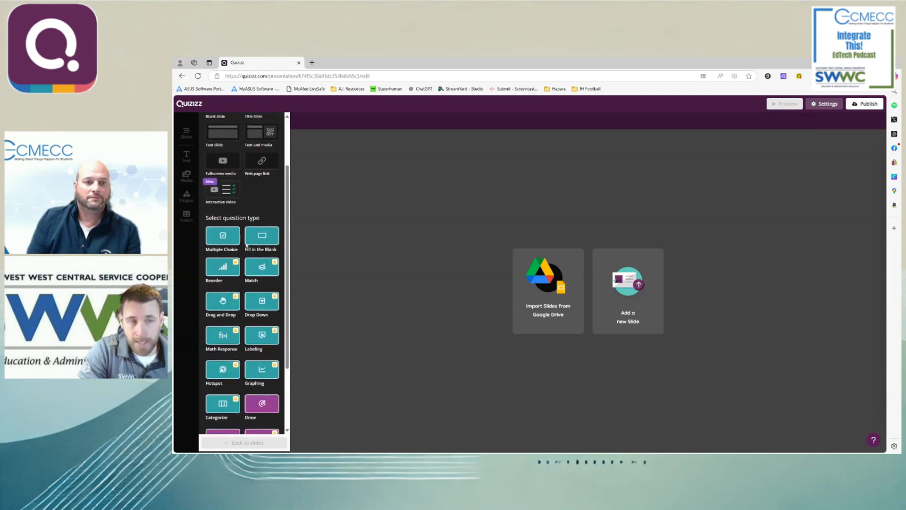
{"action": "scroll", "coordinate": [246, 245], "scroll_direction": "down", "scroll_amount": 3}
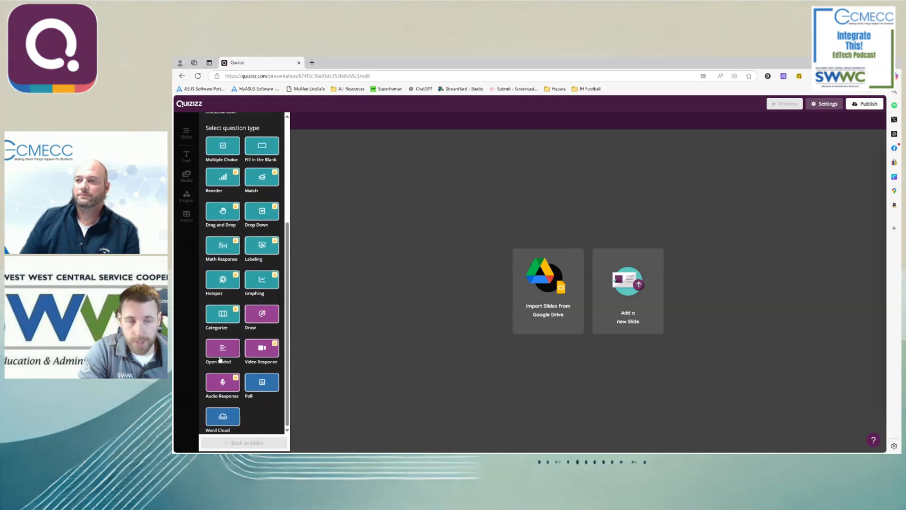
{"action": "scroll", "coordinate": [236, 379], "scroll_direction": "up", "scroll_amount": 5}
{"action": "scroll", "coordinate": [231, 284], "scroll_direction": "down", "scroll_amount": 2}
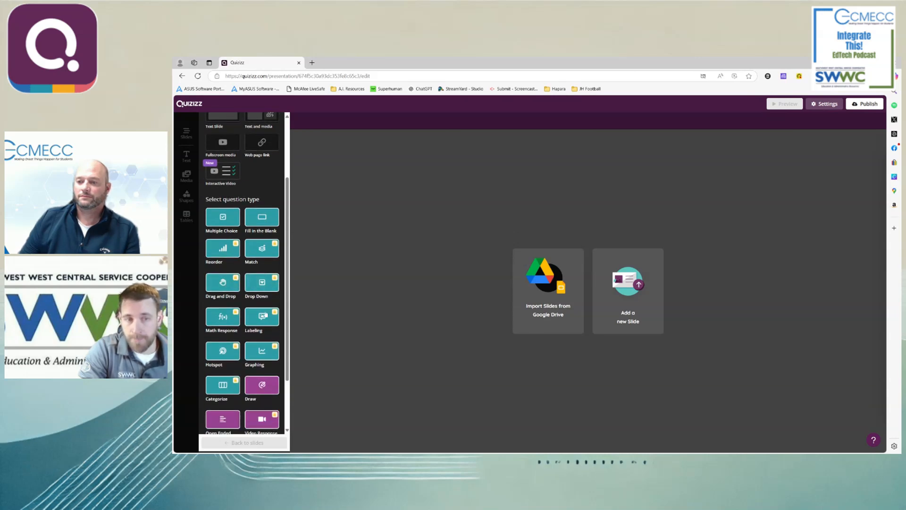
{"action": "scroll", "coordinate": [247, 325], "scroll_direction": "up", "scroll_amount": 2}
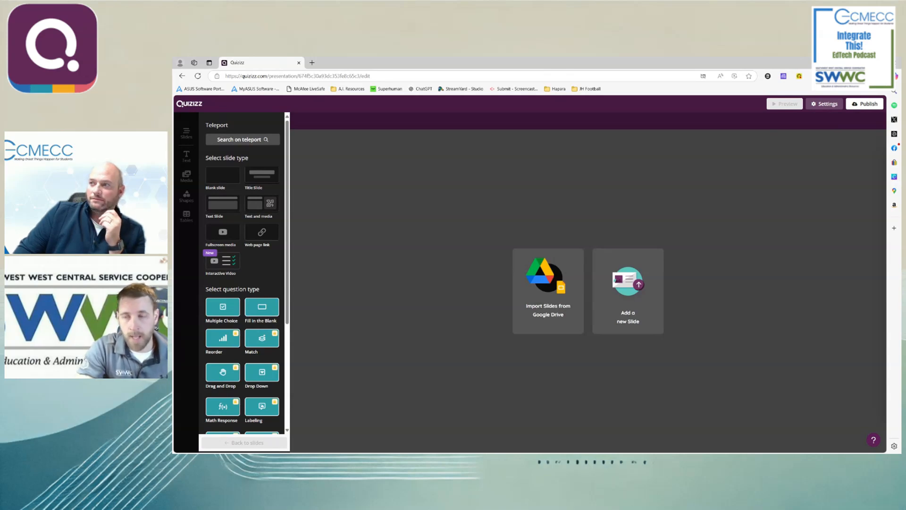
{"action": "scroll", "coordinate": [248, 321], "scroll_direction": "down", "scroll_amount": 2}
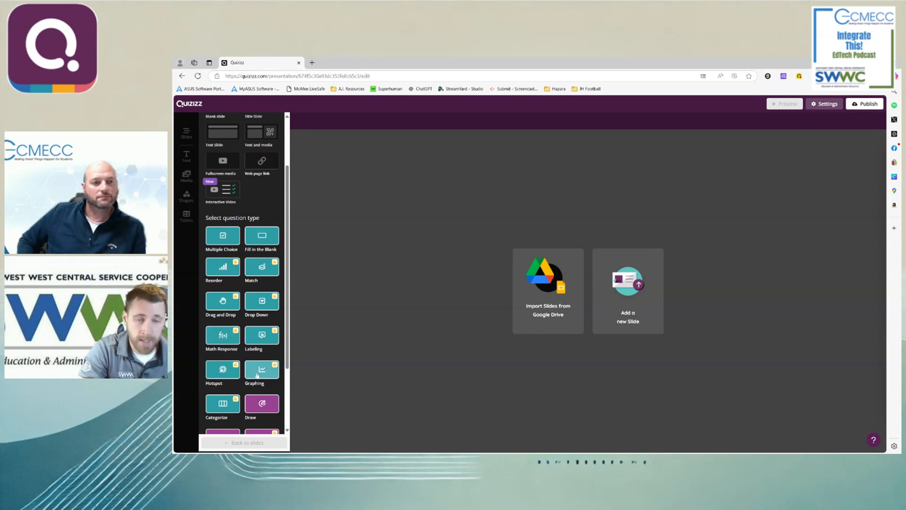
{"action": "scroll", "coordinate": [260, 378], "scroll_direction": "up", "scroll_amount": 2}
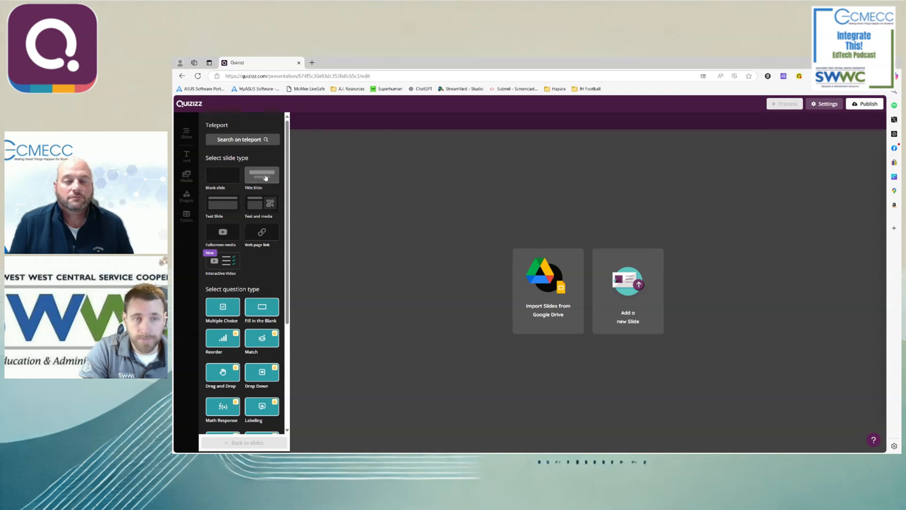
{"action": "scroll", "coordinate": [265, 178], "scroll_direction": "down", "scroll_amount": 8}
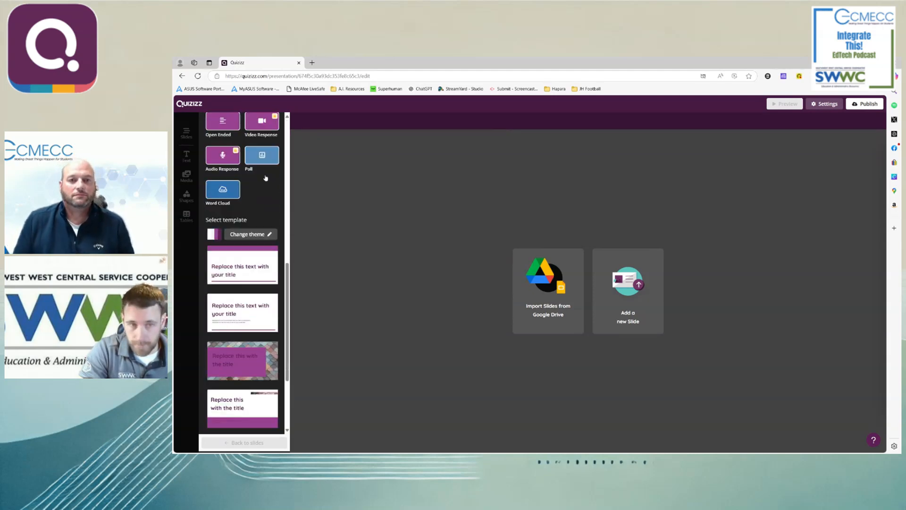
{"action": "scroll", "coordinate": [266, 178], "scroll_direction": "down", "scroll_amount": 2}
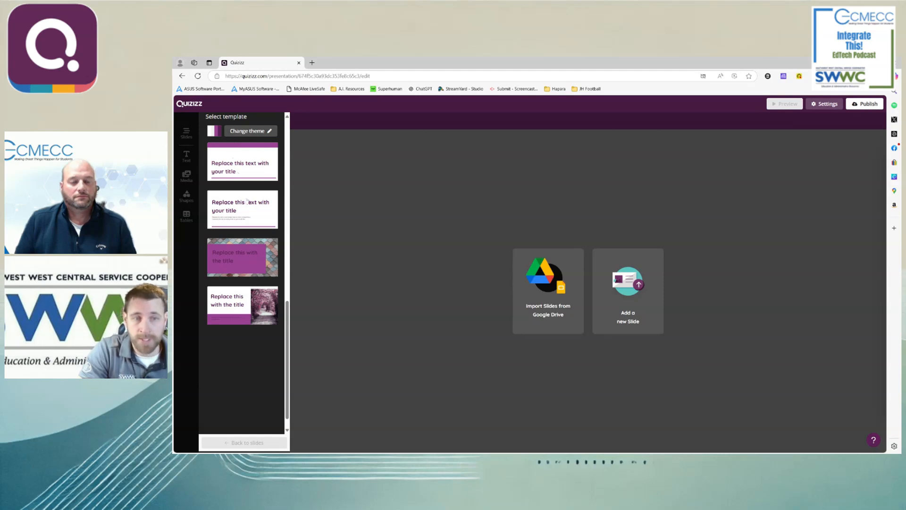
- Try to apply the dark brown theme with orange accents to the empty lesson's slide templates
{"action": "left_click", "coordinate": [250, 130]}
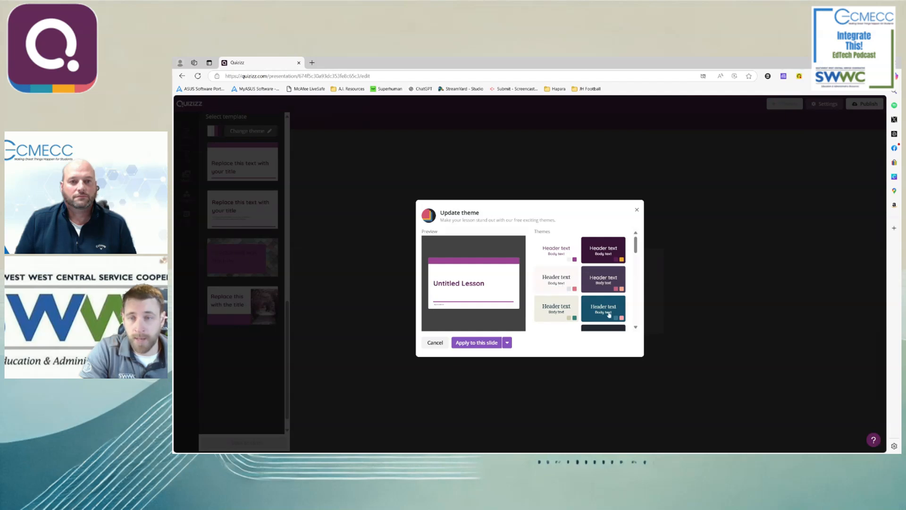
{"action": "scroll", "coordinate": [598, 309], "scroll_direction": "down", "scroll_amount": 3}
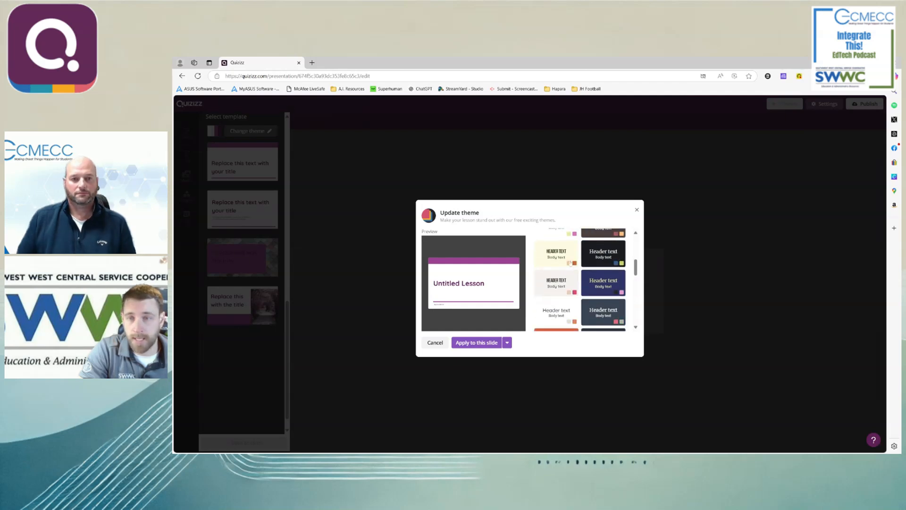
{"action": "scroll", "coordinate": [571, 263], "scroll_direction": "up", "scroll_amount": 2}
{"action": "left_click", "coordinate": [601, 264]}
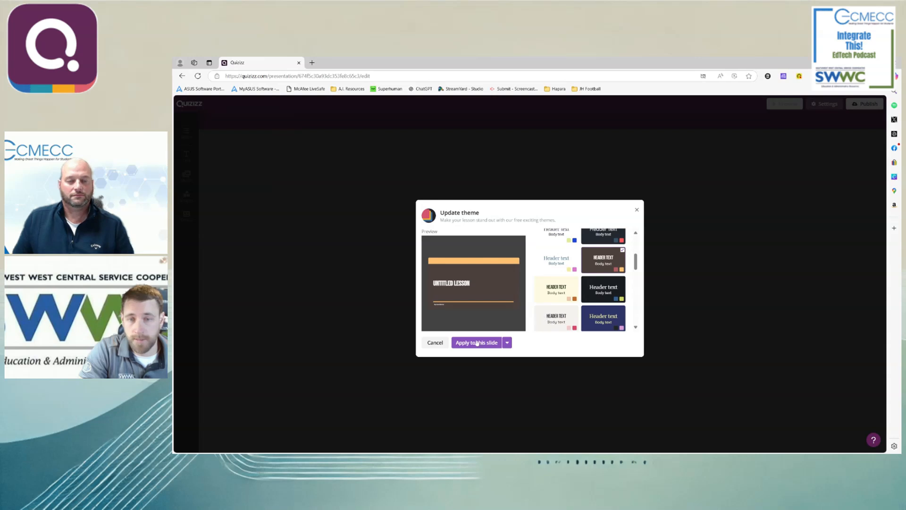
{"action": "left_click", "coordinate": [477, 343]}
{"action": "left_click", "coordinate": [582, 302]}
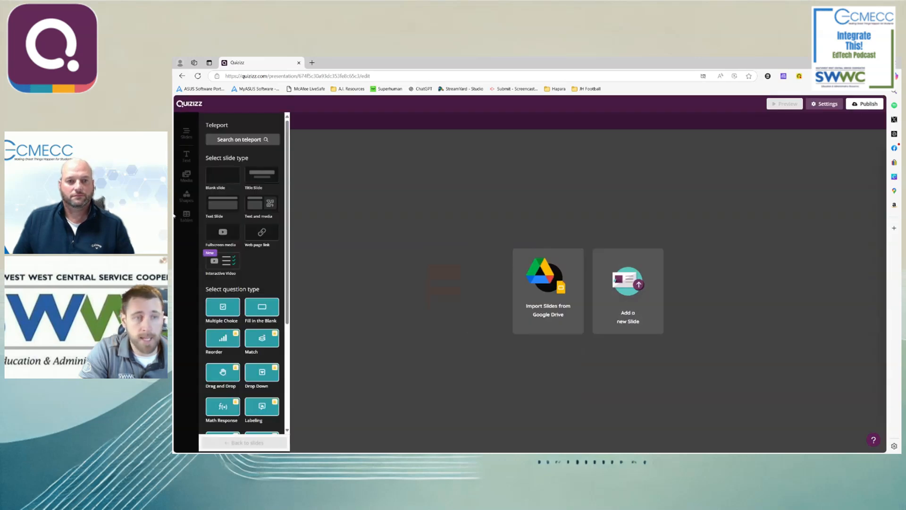
{"action": "scroll", "coordinate": [262, 174], "scroll_direction": "down", "scroll_amount": 5}
{"action": "scroll", "coordinate": [259, 243], "scroll_direction": "down", "scroll_amount": 3}
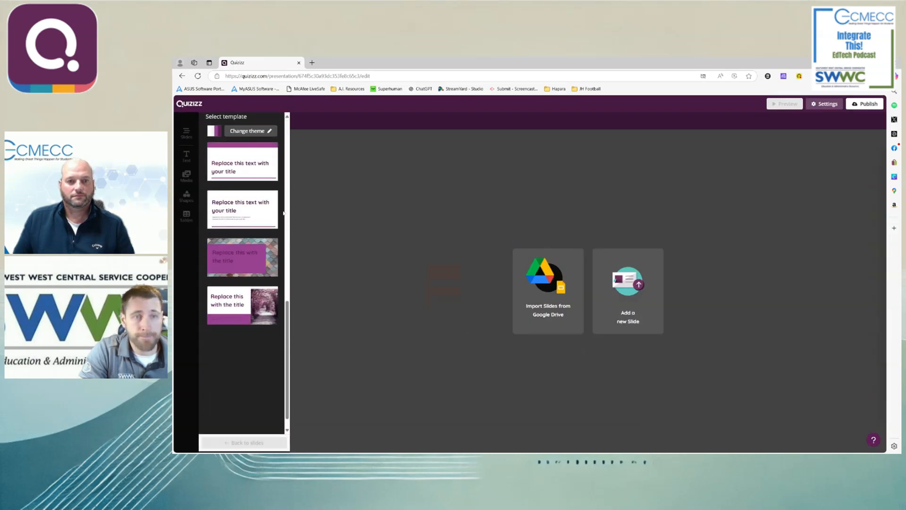
{"action": "left_click", "coordinate": [250, 131]}
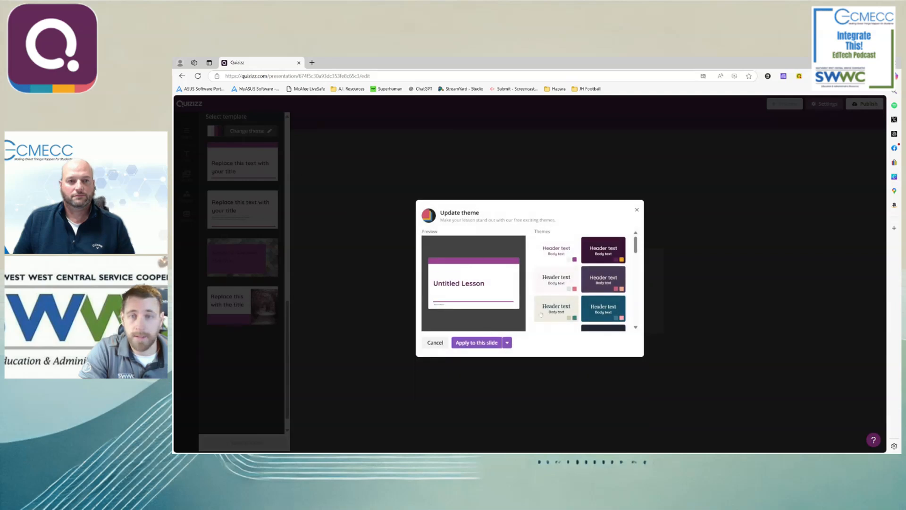
{"action": "left_click", "coordinate": [637, 210]}
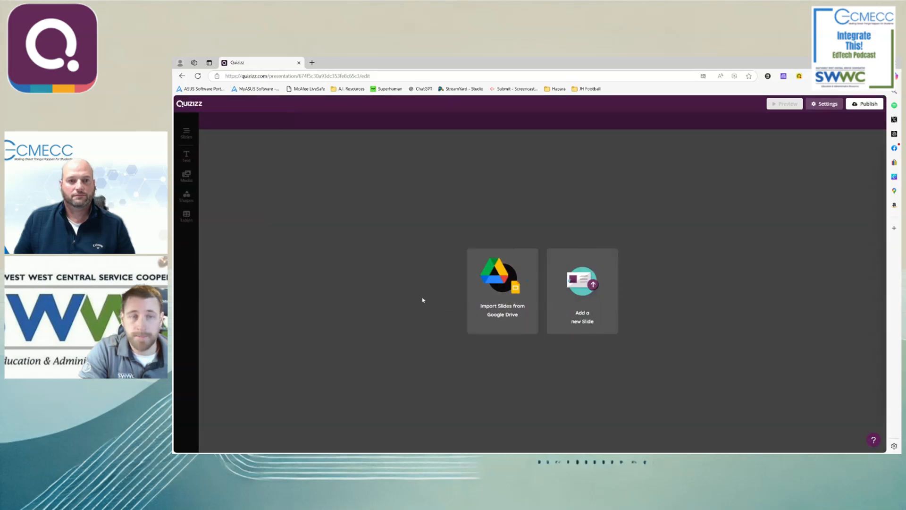
- Add a title slide using the template with a title, sub-header and pink forest path photo
{"action": "left_click", "coordinate": [562, 288]}
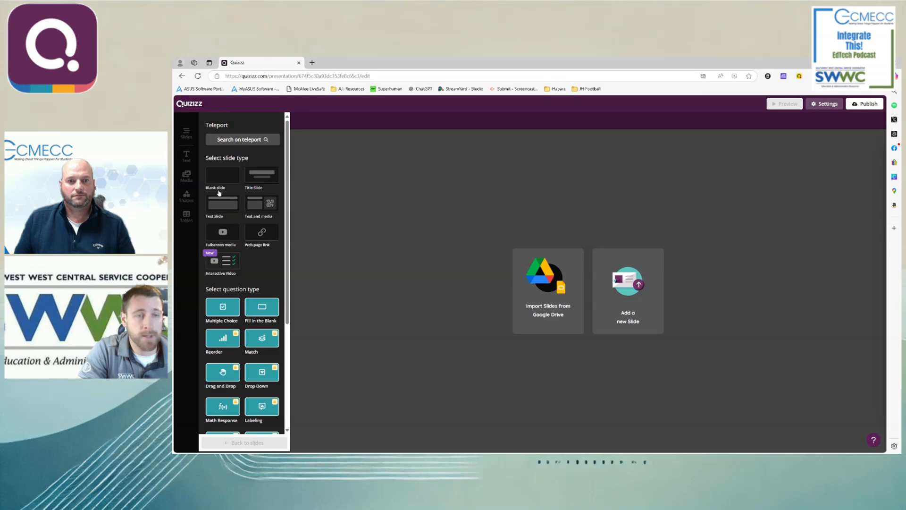
{"action": "left_click", "coordinate": [261, 175]}
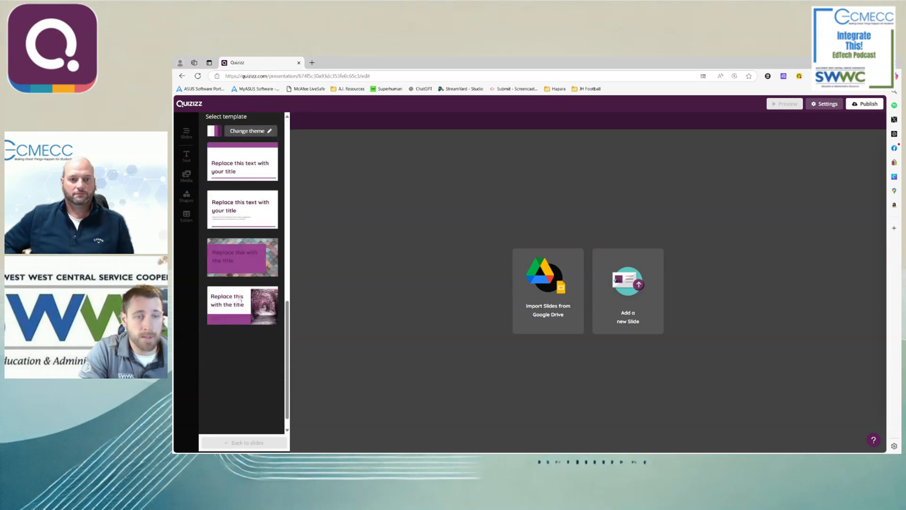
{"action": "left_click", "coordinate": [238, 307]}
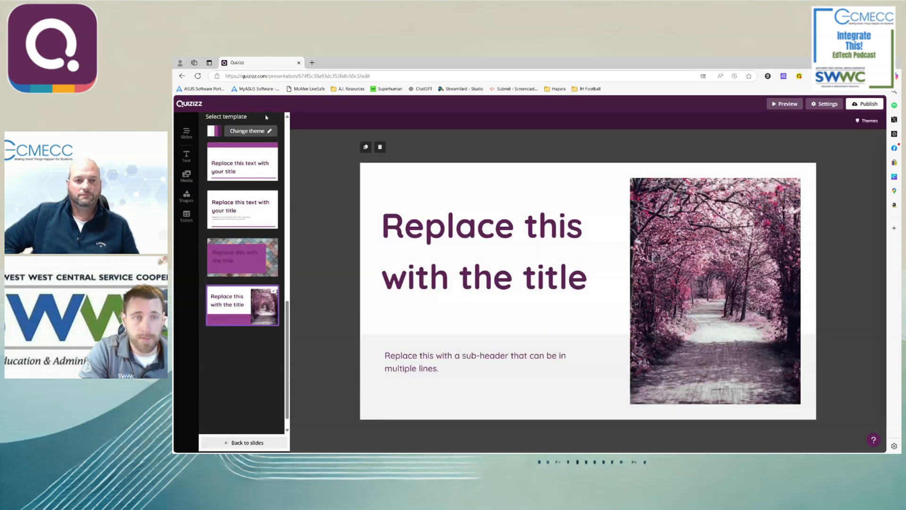
- Apply the dark brown theme with orange accents to all slides of the lesson
{"action": "left_click", "coordinate": [261, 132]}
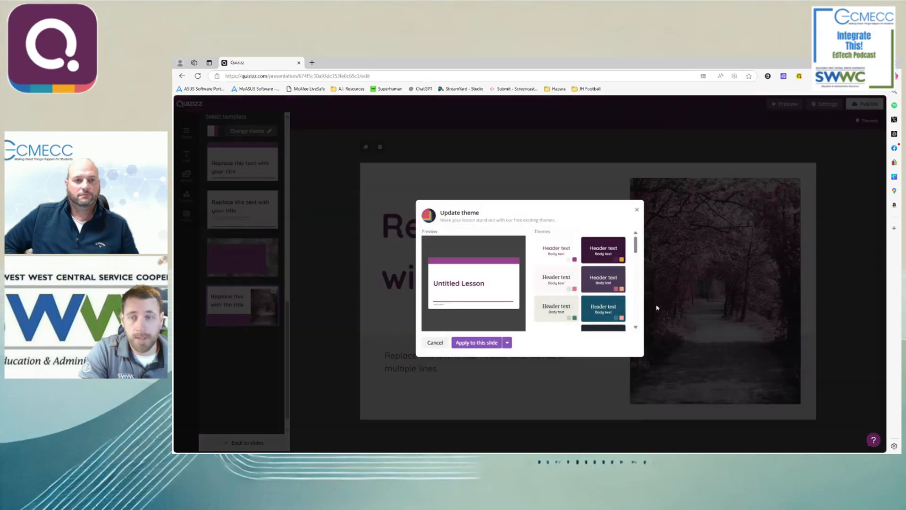
{"action": "scroll", "coordinate": [622, 295], "scroll_direction": "down", "scroll_amount": 2}
{"action": "scroll", "coordinate": [622, 295], "scroll_direction": "down", "scroll_amount": 3}
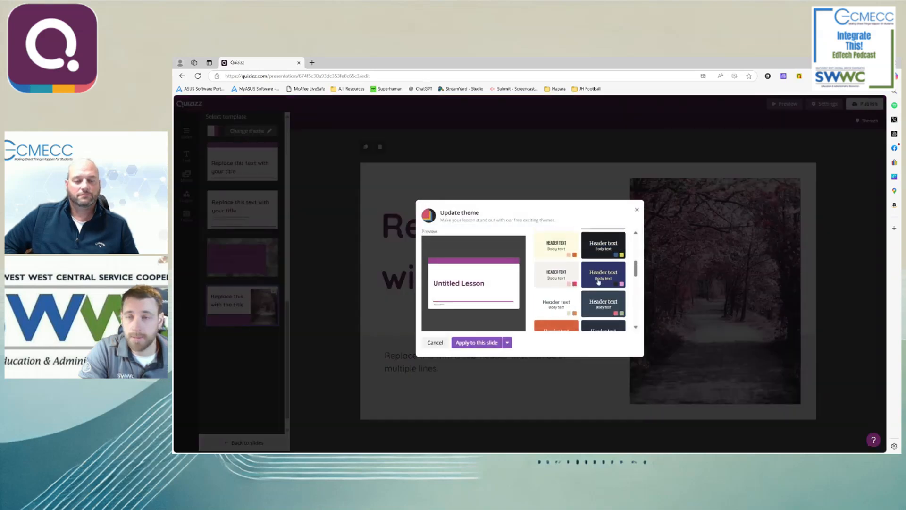
{"action": "left_click", "coordinate": [598, 239]}
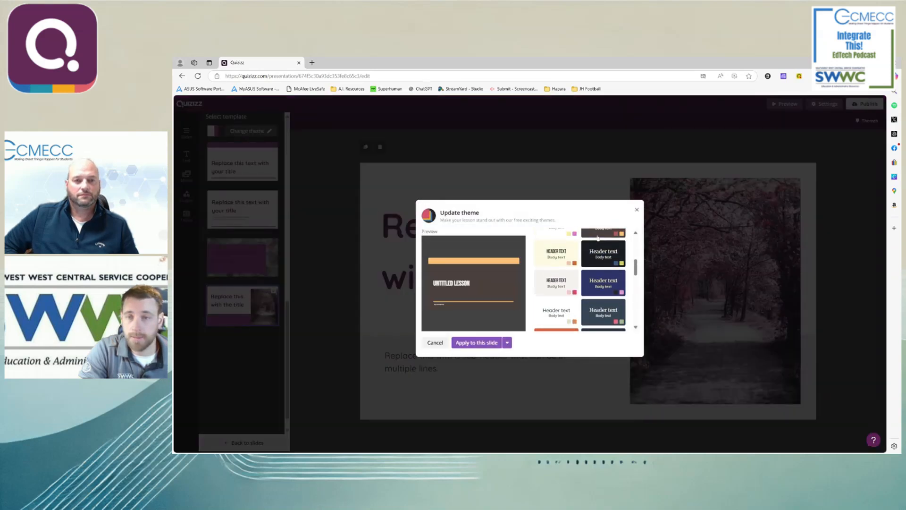
{"action": "left_click", "coordinate": [508, 344]}
{"action": "left_click", "coordinate": [477, 375]}
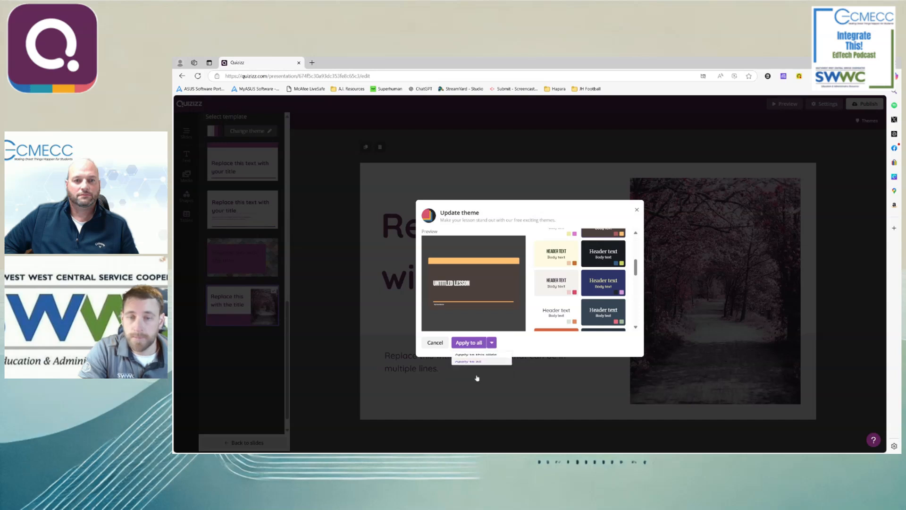
{"action": "left_click", "coordinate": [467, 343]}
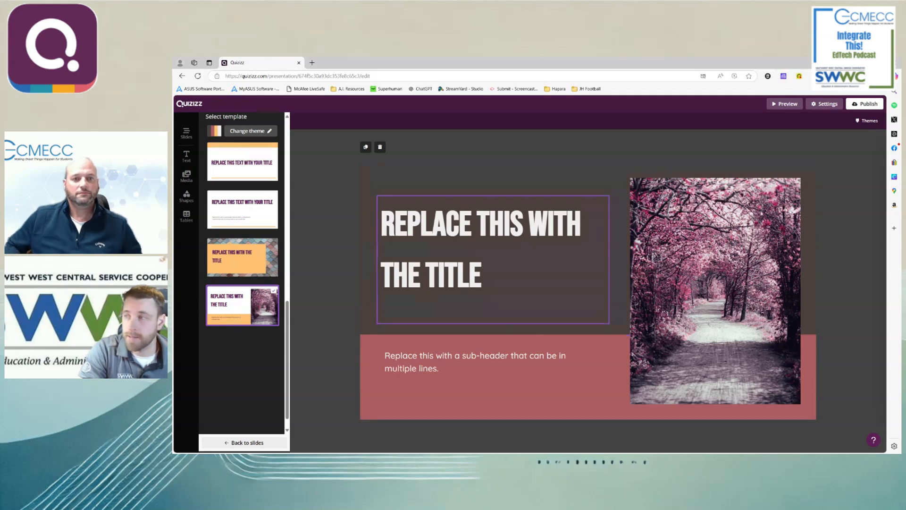
- Replace the title placeholder text on the slide with "ANCIENT EGYPT"
{"action": "double_click", "coordinate": [472, 272]}
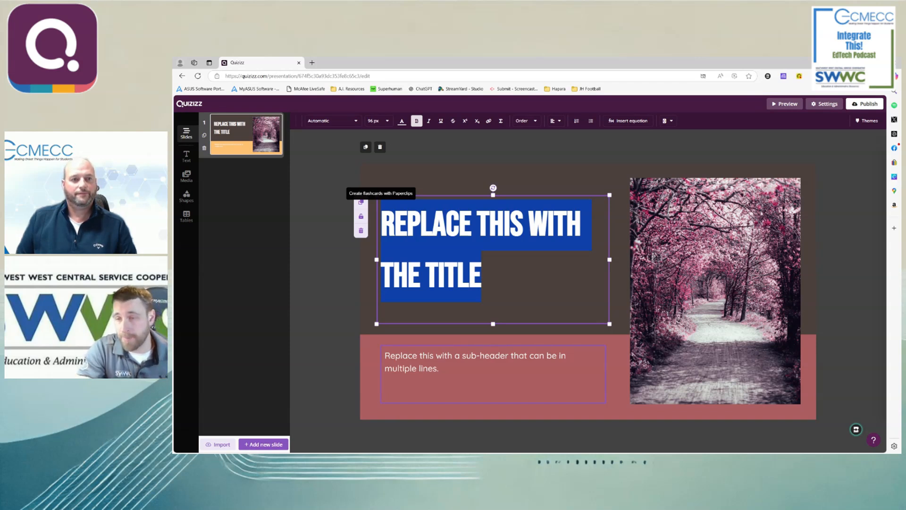
{"action": "left_click", "coordinate": [445, 282]}
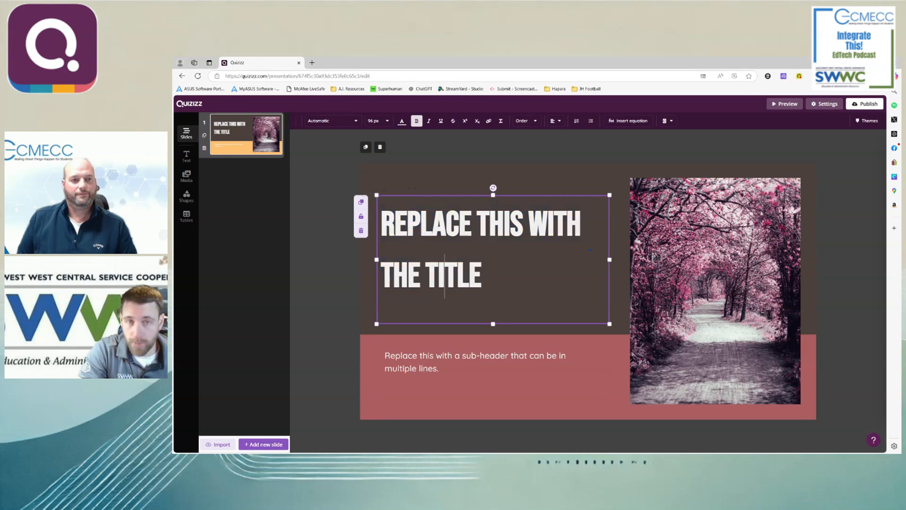
{"action": "left_click_drag", "start_coordinate": [482, 282], "coordinate": [383, 236]}
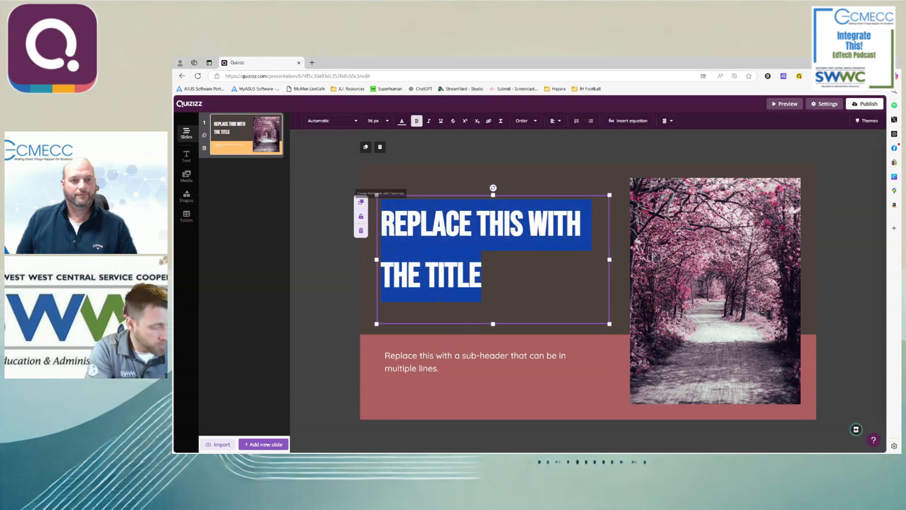
{"action": "type", "text": "ANCI"}
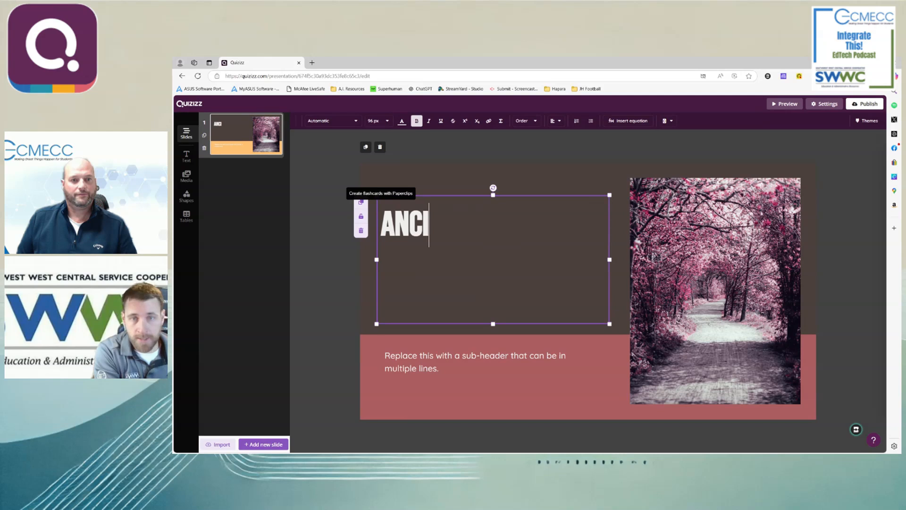
{"action": "type", "text": "ENT EGYPT"}
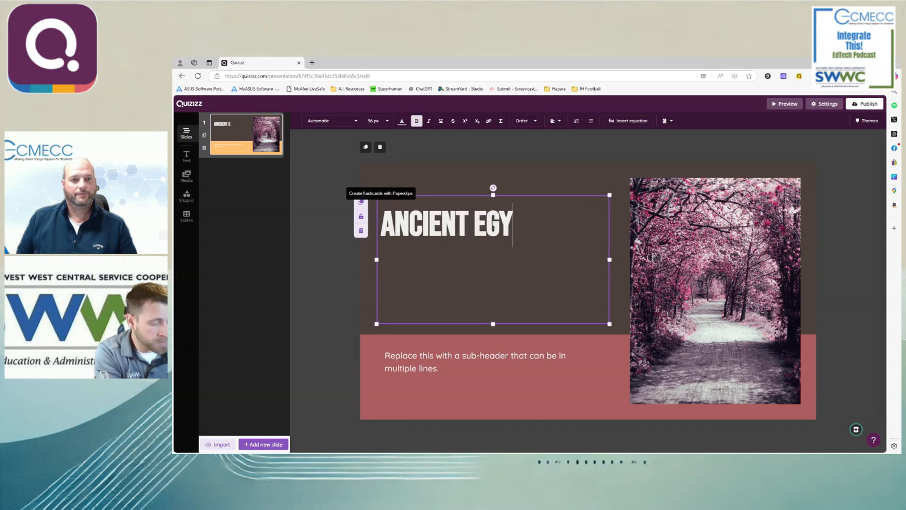
- Replace the sub-header placeholder text with "Take a Trip With Us Down the Nile"
{"action": "left_click", "coordinate": [499, 393]}
{"action": "left_click", "coordinate": [499, 393]}
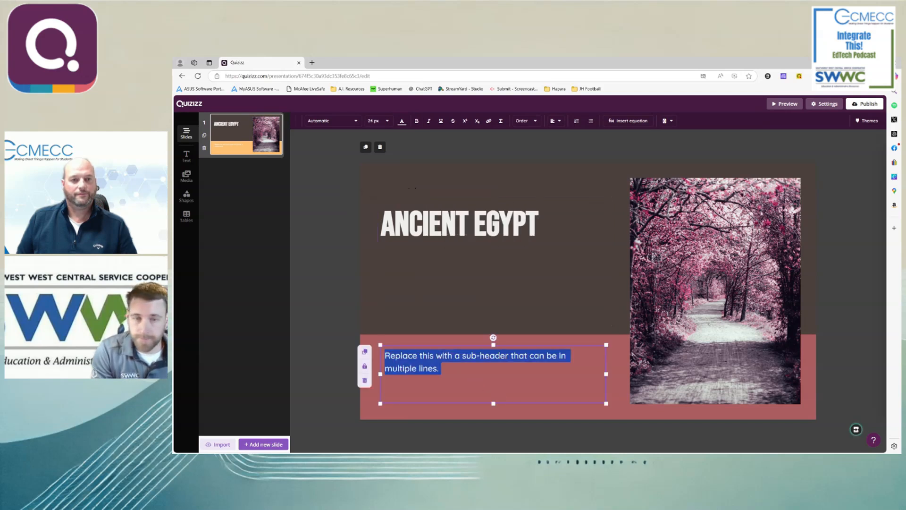
{"action": "type", "text": "Take a"}
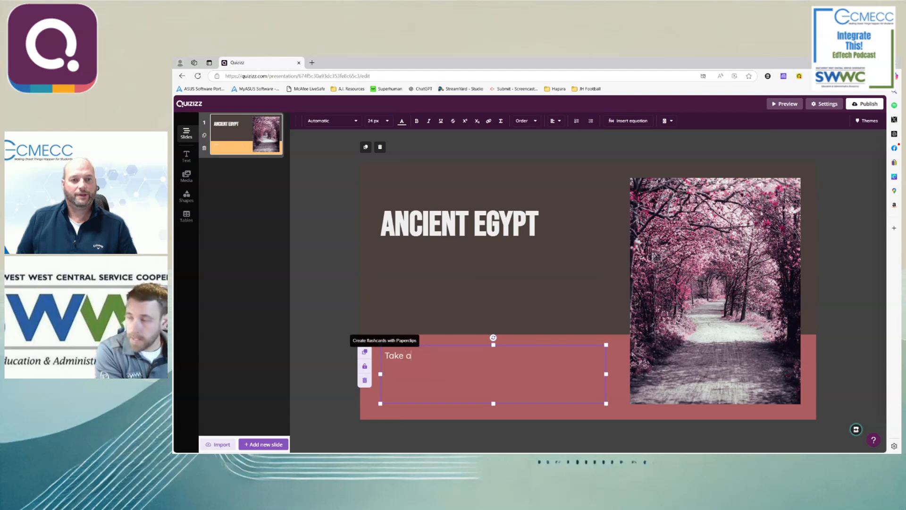
{"action": "type", "text": " Trip With Us Down the Nile"}
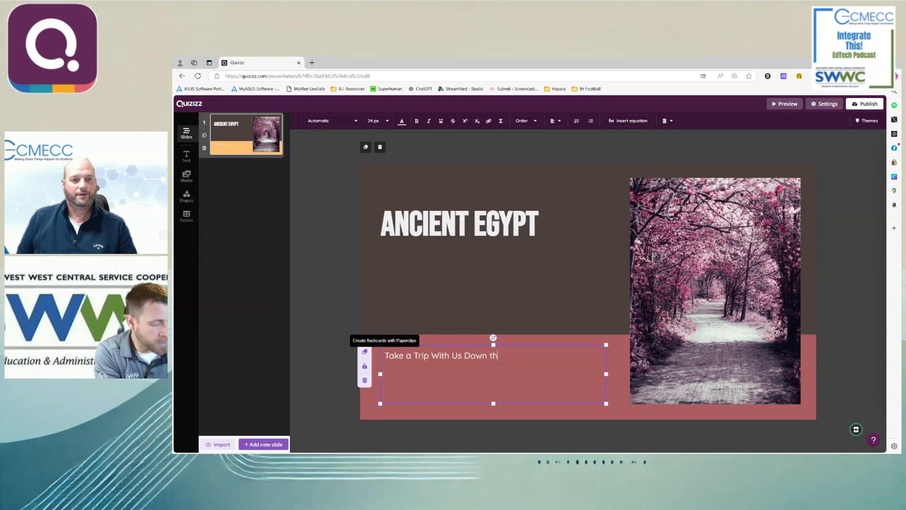
{"action": "left_click", "coordinate": [323, 321]}
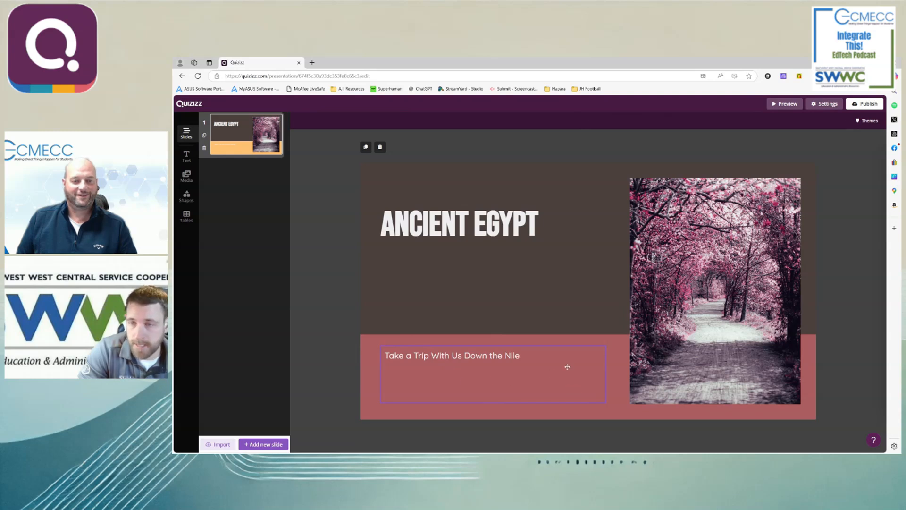
{"action": "left_click", "coordinate": [663, 366]}
{"action": "left_click", "coordinate": [680, 433]}
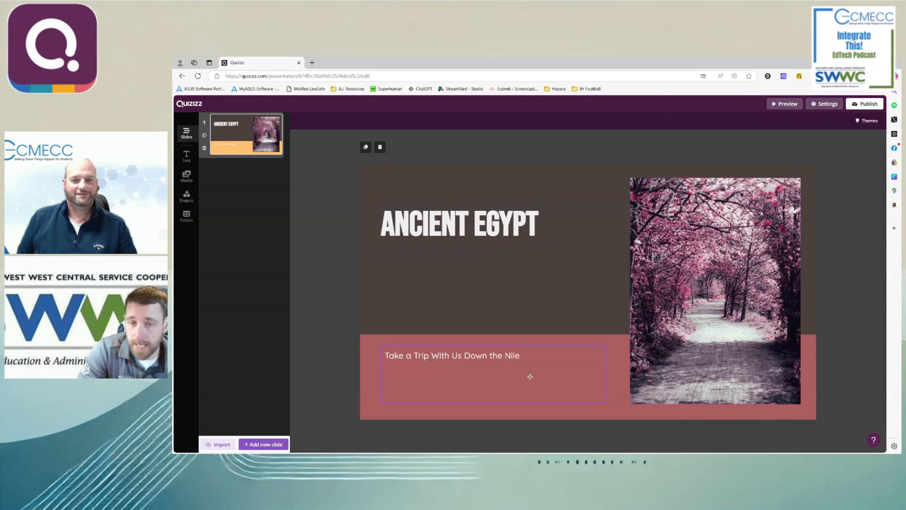
{"action": "left_click", "coordinate": [482, 356]}
{"action": "left_click_drag", "start_coordinate": [520, 356], "coordinate": [384, 355]}
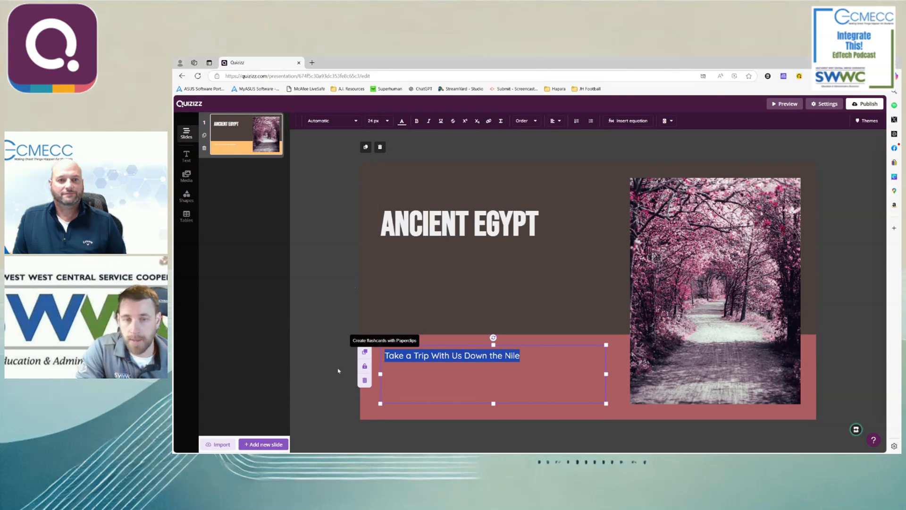
- Try the Ancient Egypt title at a font size of 144 px and set it back to 96 px
{"action": "triple_click", "coordinate": [496, 224]}
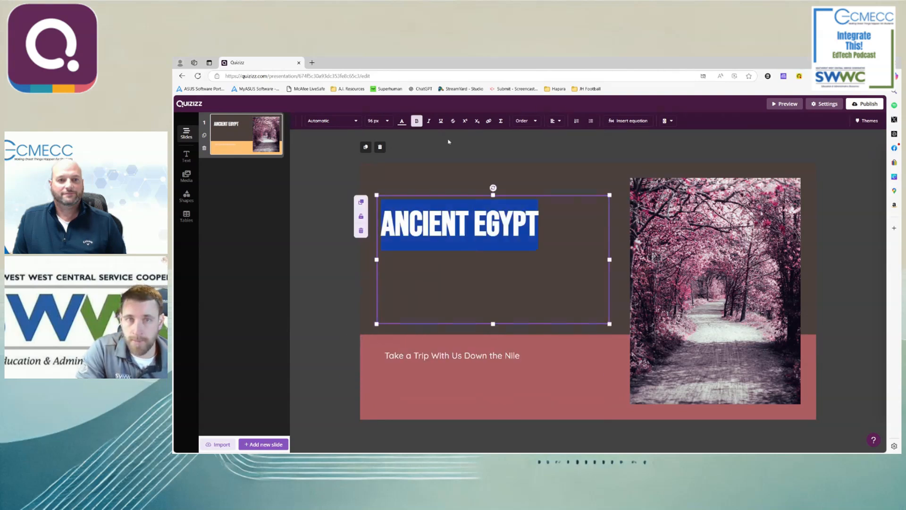
{"action": "left_click", "coordinate": [381, 122]}
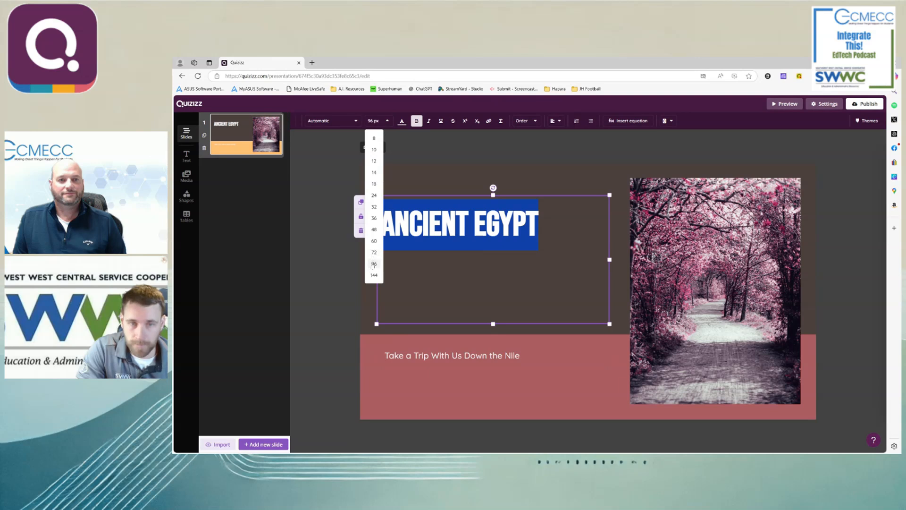
{"action": "left_click", "coordinate": [375, 122]}
{"action": "left_click", "coordinate": [374, 122]}
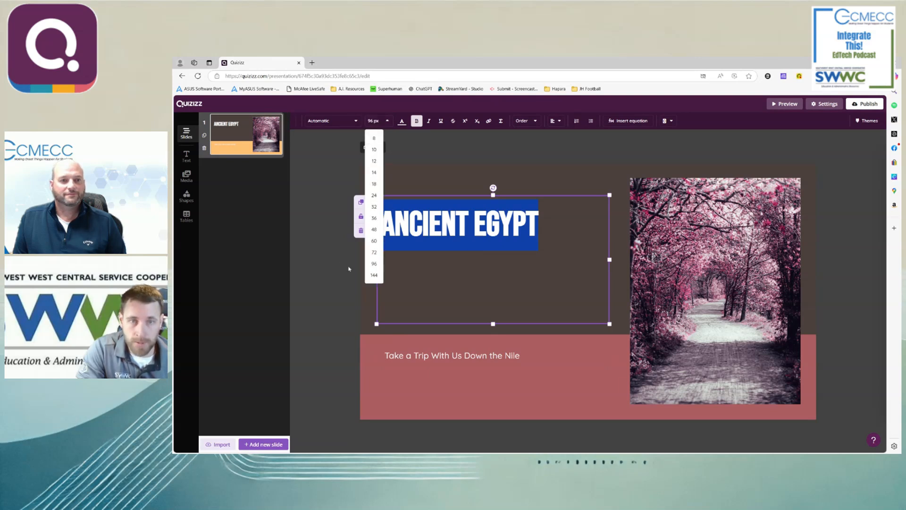
{"action": "left_click", "coordinate": [373, 276]}
{"action": "left_click", "coordinate": [381, 122]}
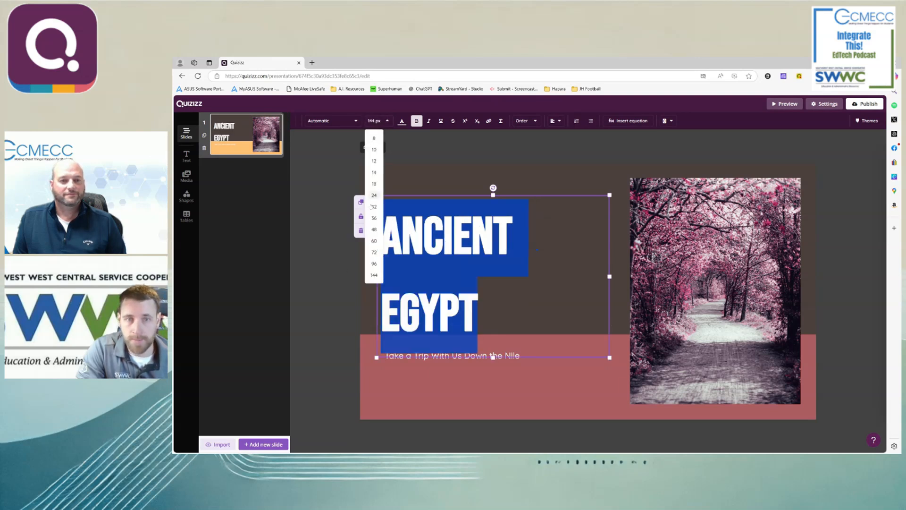
{"action": "left_click", "coordinate": [369, 267]}
{"action": "left_click", "coordinate": [319, 248]}
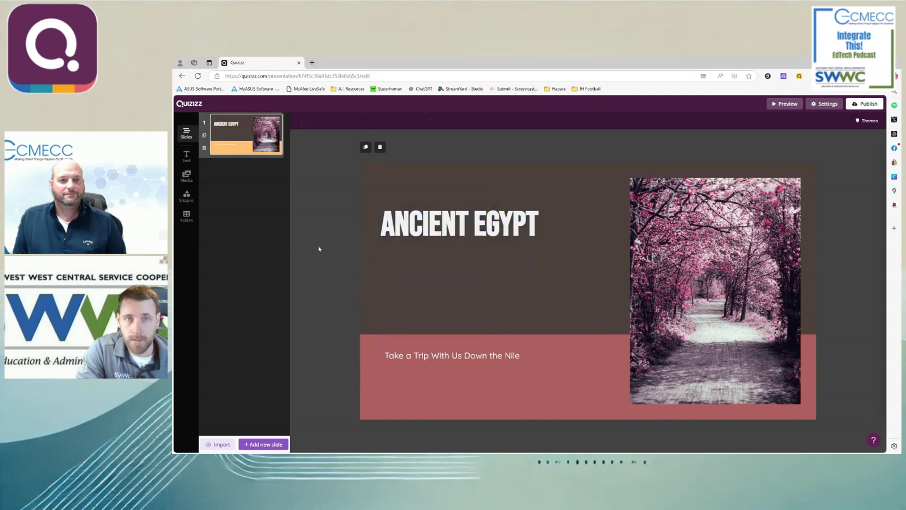
{"action": "left_click", "coordinate": [429, 222]}
{"action": "left_click", "coordinate": [354, 122]}
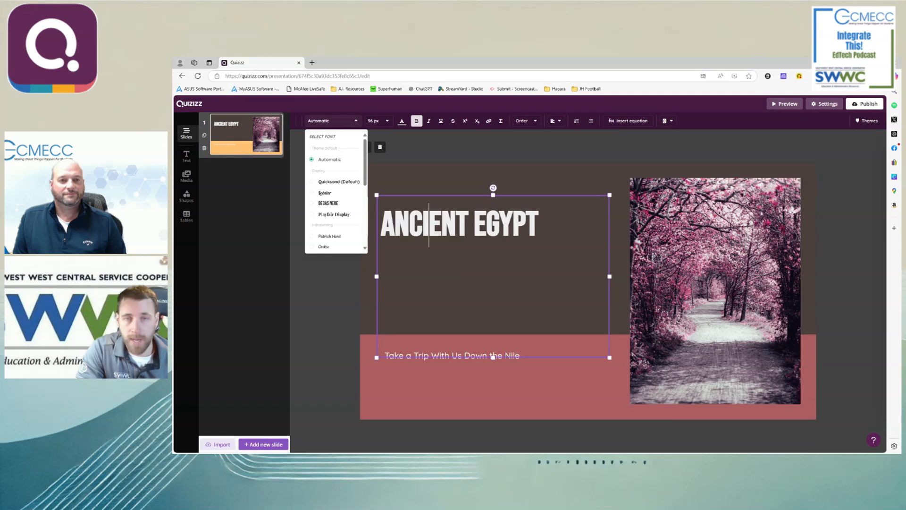
{"action": "left_click", "coordinate": [353, 122]}
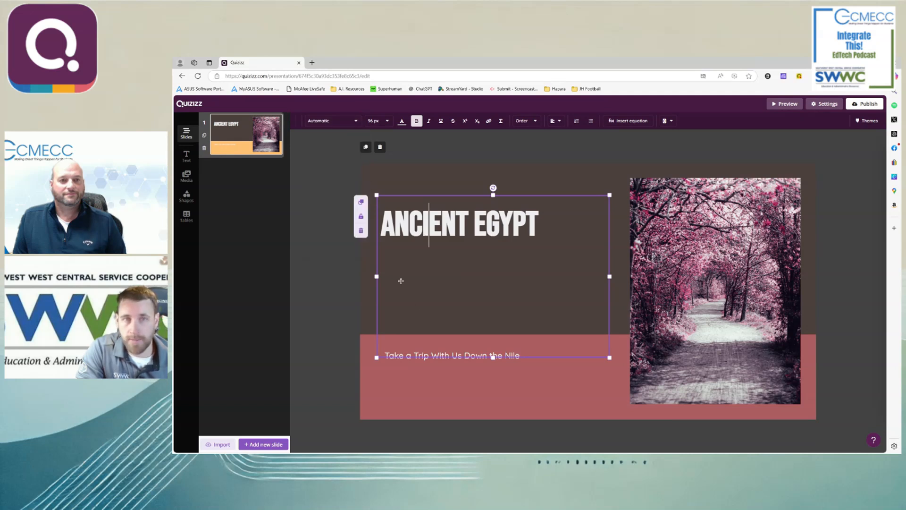
- Set the sub-header's font size to 60 px and narrow its text box so the second line starts with "Down"
{"action": "left_click", "coordinate": [437, 387]}
{"action": "triple_click", "coordinate": [433, 357]}
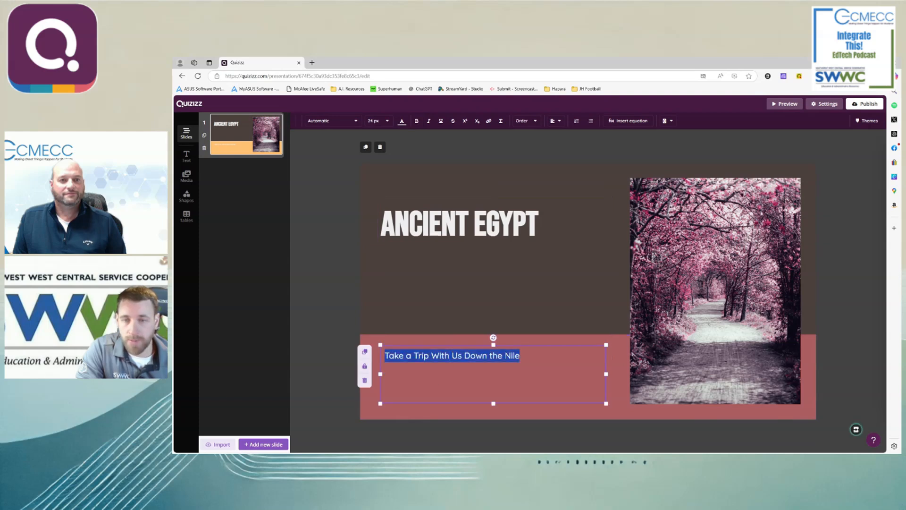
{"action": "left_click", "coordinate": [385, 122]}
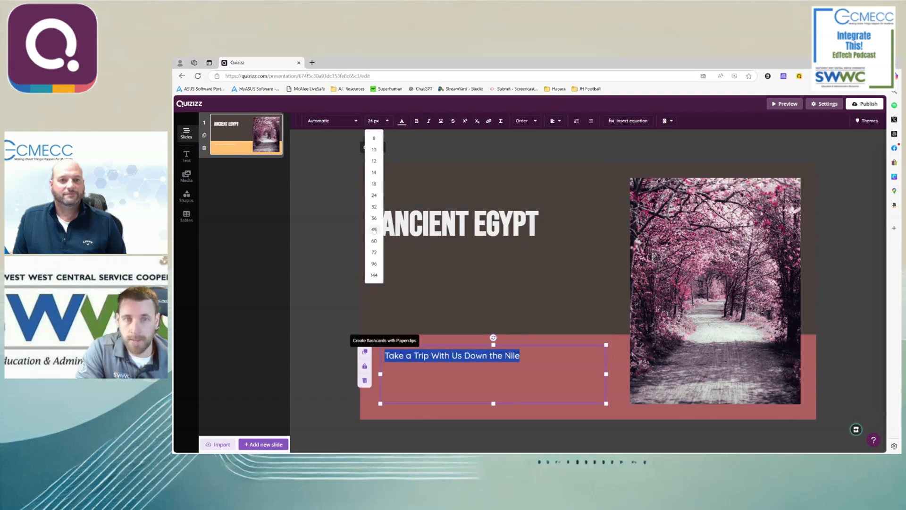
{"action": "left_click", "coordinate": [375, 230]}
{"action": "left_click", "coordinate": [378, 121]}
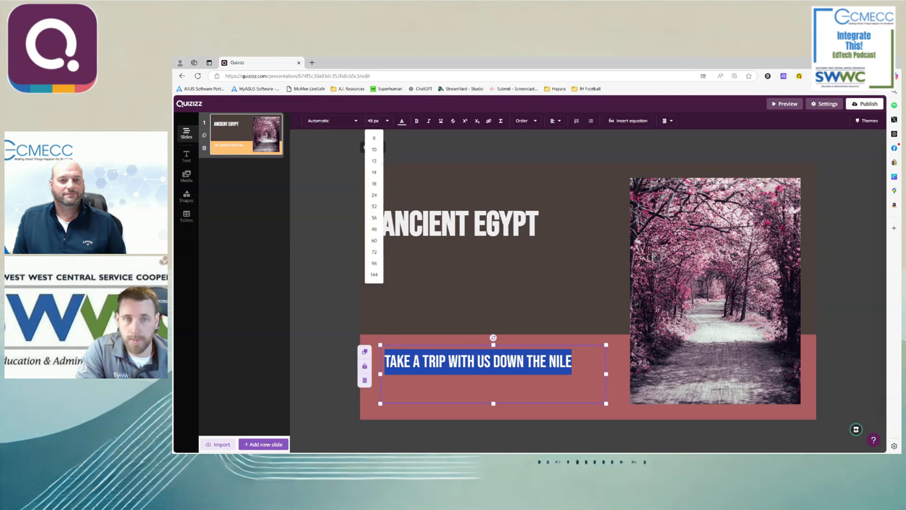
{"action": "left_click", "coordinate": [375, 241]}
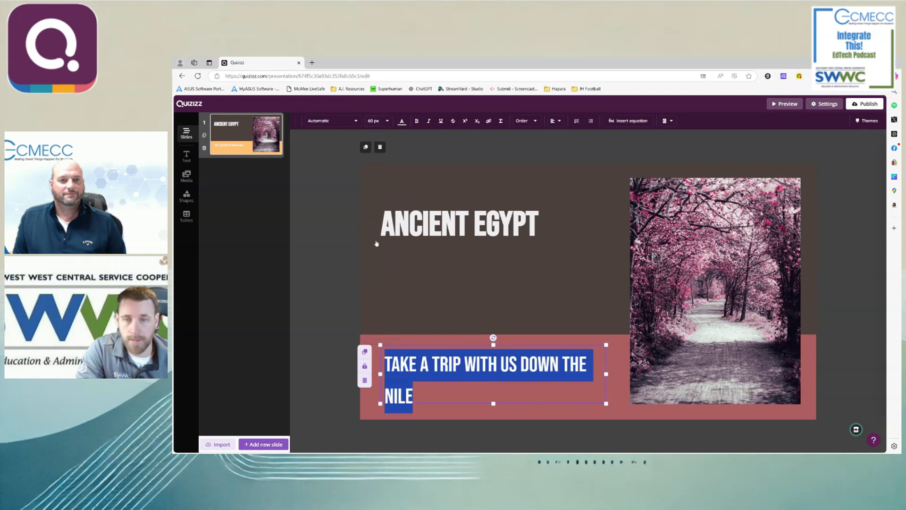
{"action": "left_click_drag", "start_coordinate": [607, 380], "coordinate": [550, 380]}
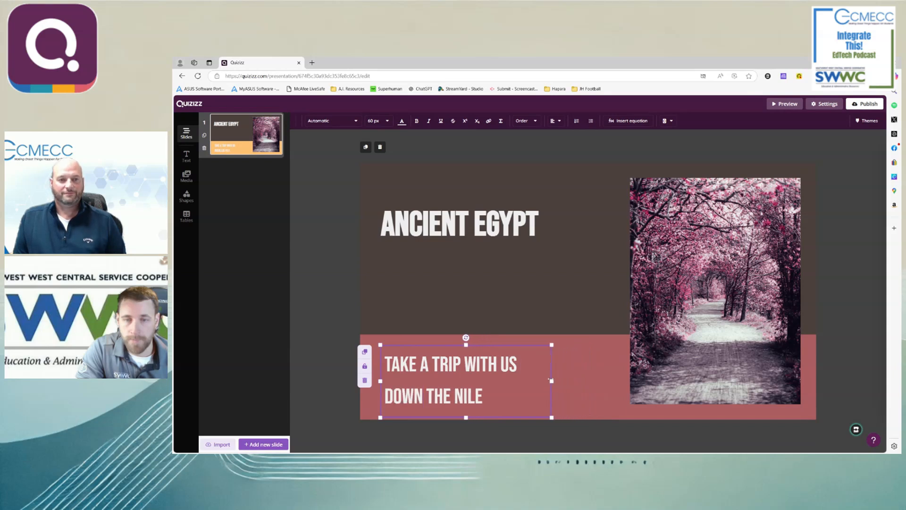
{"action": "left_click", "coordinate": [305, 311]}
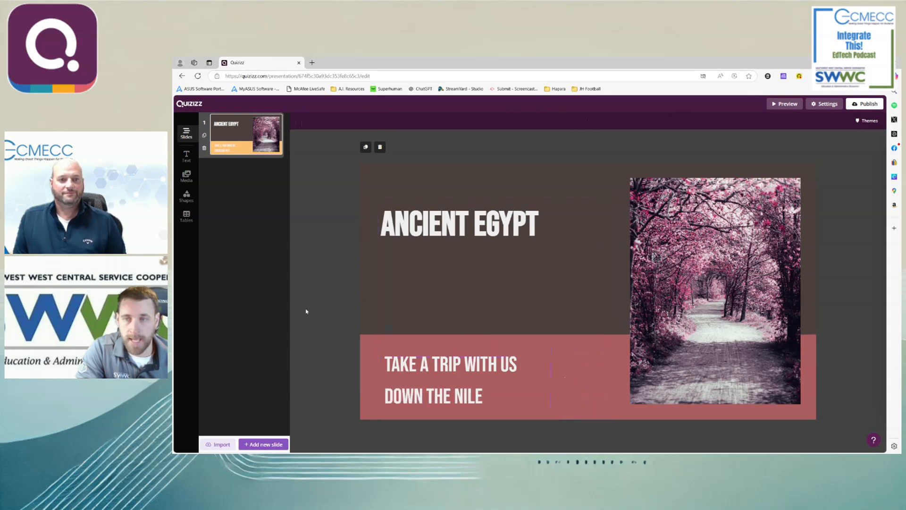
{"action": "left_click", "coordinate": [730, 321]}
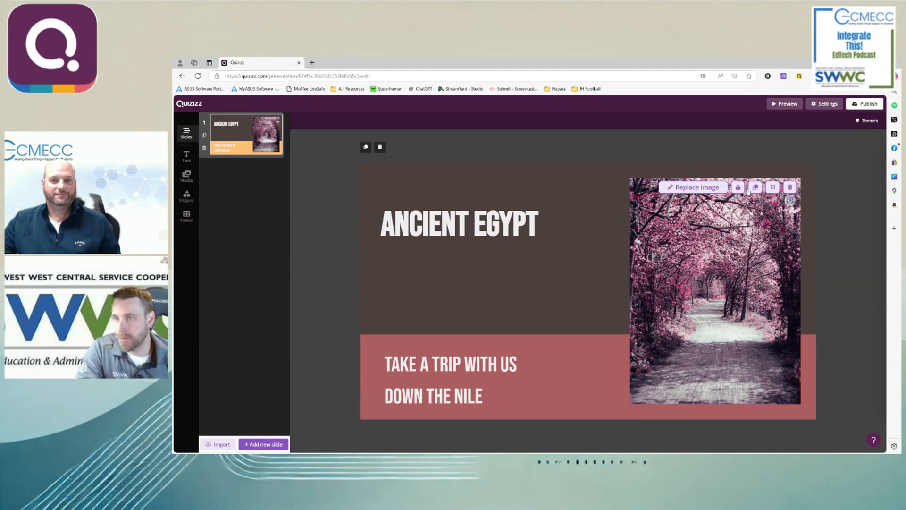
{"action": "left_click", "coordinate": [705, 188]}
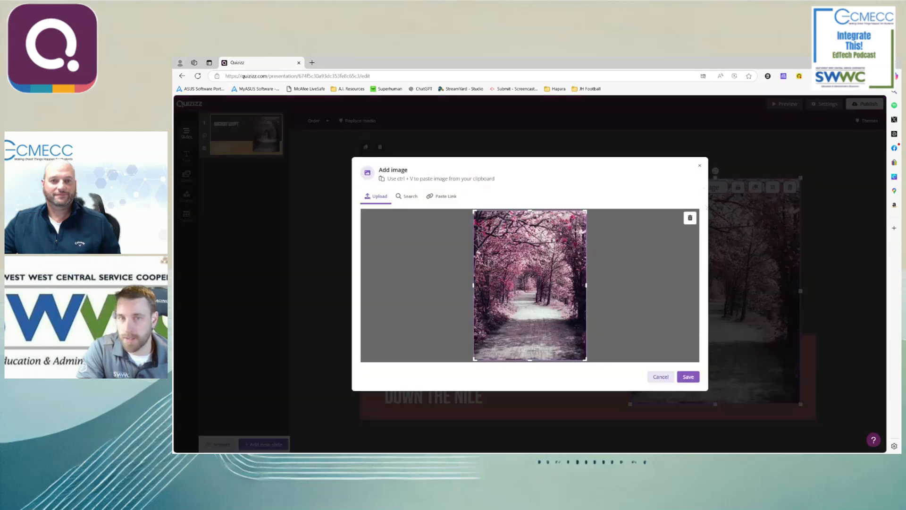
{"action": "left_click", "coordinate": [663, 378]}
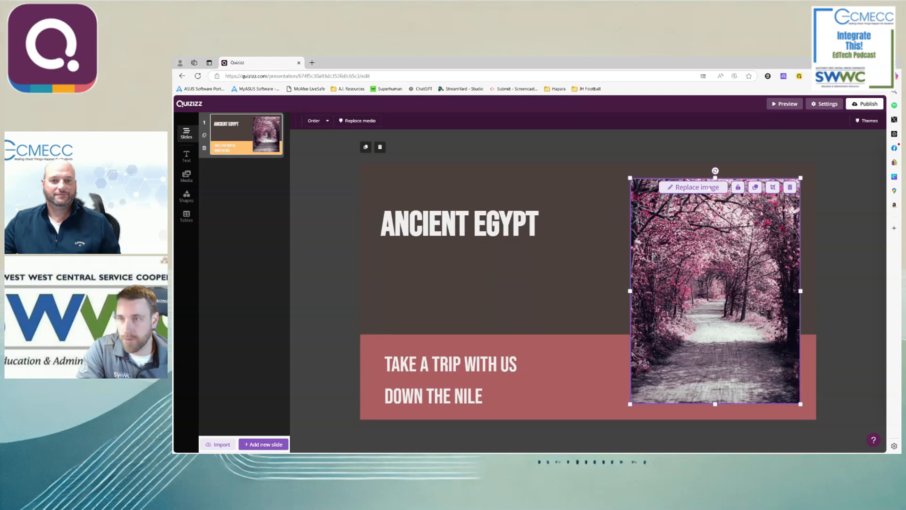
- Start replacing the slide's forest path image, remove the current picture and search Google images for "Ancient Egypt"
{"action": "left_click", "coordinate": [711, 187]}
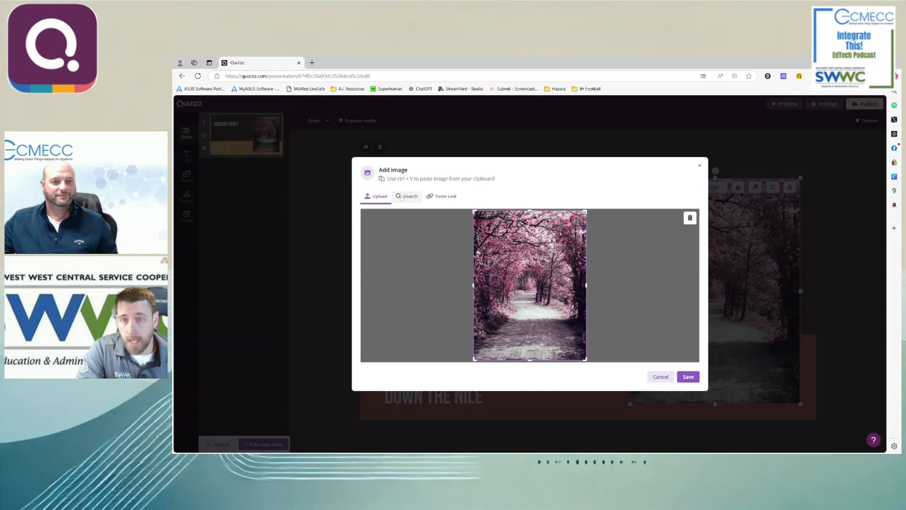
{"action": "left_click", "coordinate": [690, 218]}
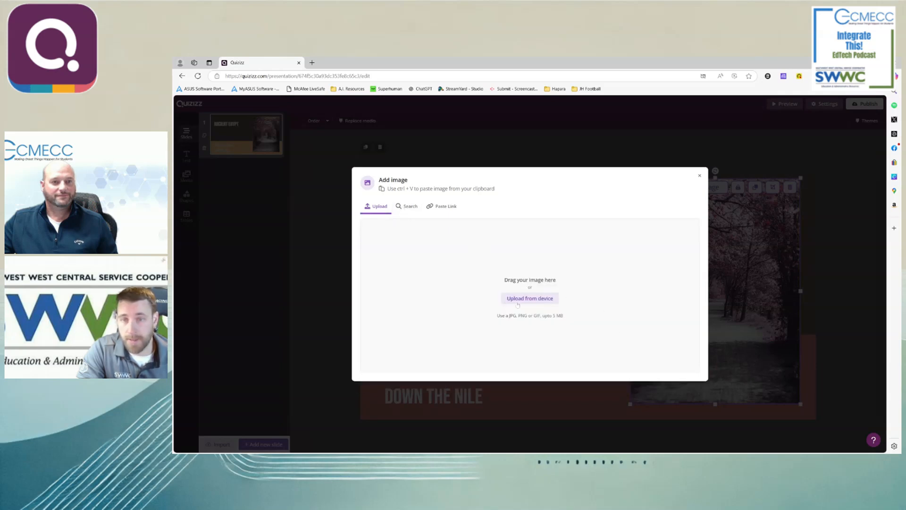
{"action": "left_click", "coordinate": [518, 302]}
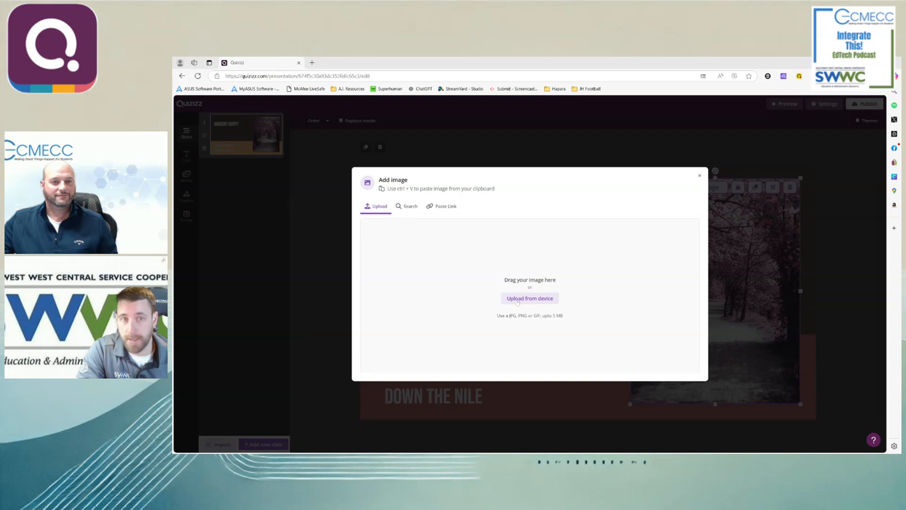
{"action": "left_click", "coordinate": [441, 207]}
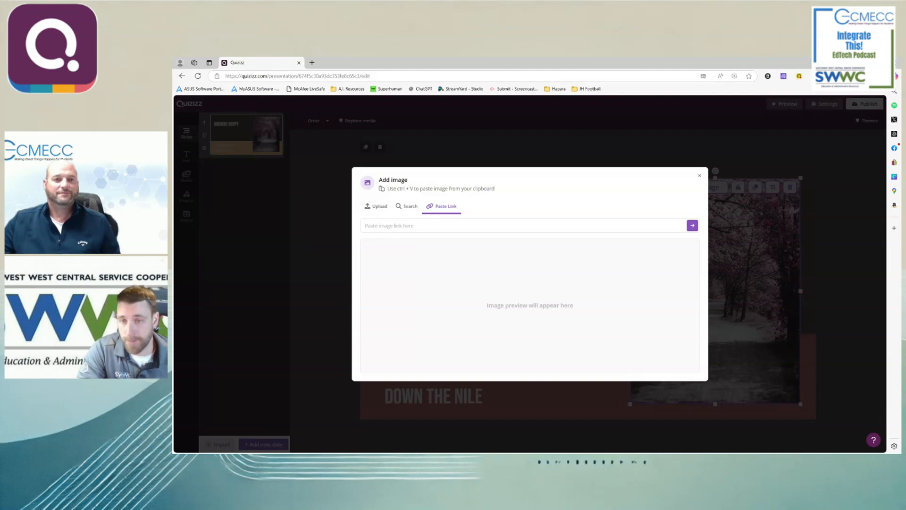
{"action": "left_click", "coordinate": [406, 207]}
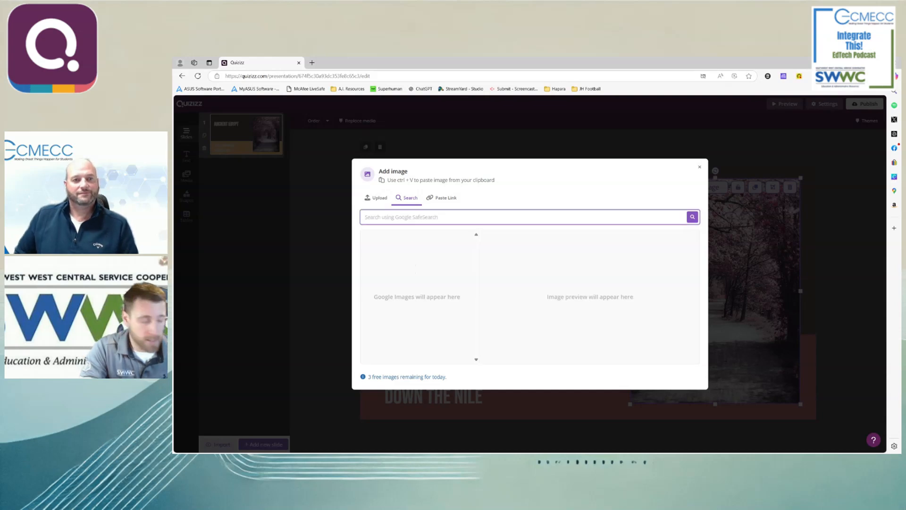
{"action": "type", "text": "Anic"}
{"action": "type", "text": "ent Egypt"}
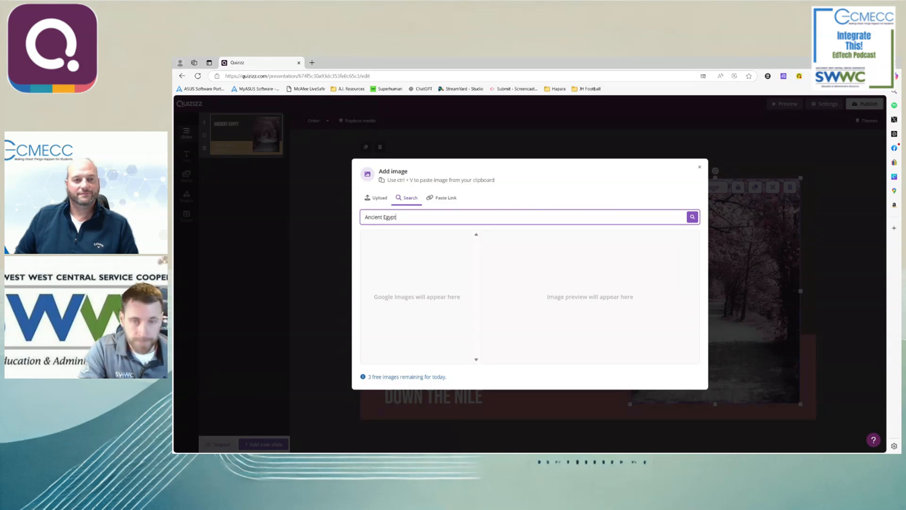
{"action": "key", "text": "Return"}
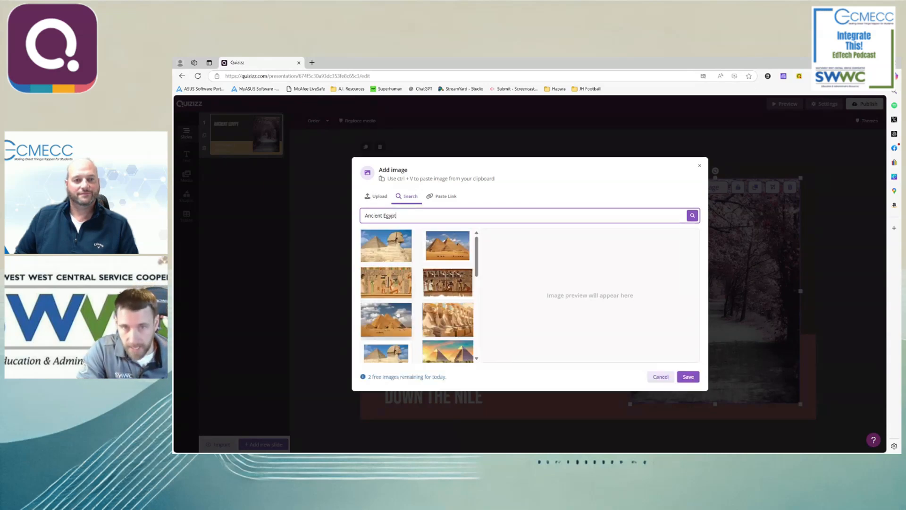
- Replace the slide image with the picture of the pyramids and Sphinx with a camel from page 3 of the search results
{"action": "scroll", "coordinate": [398, 314], "scroll_direction": "down", "scroll_amount": 10}
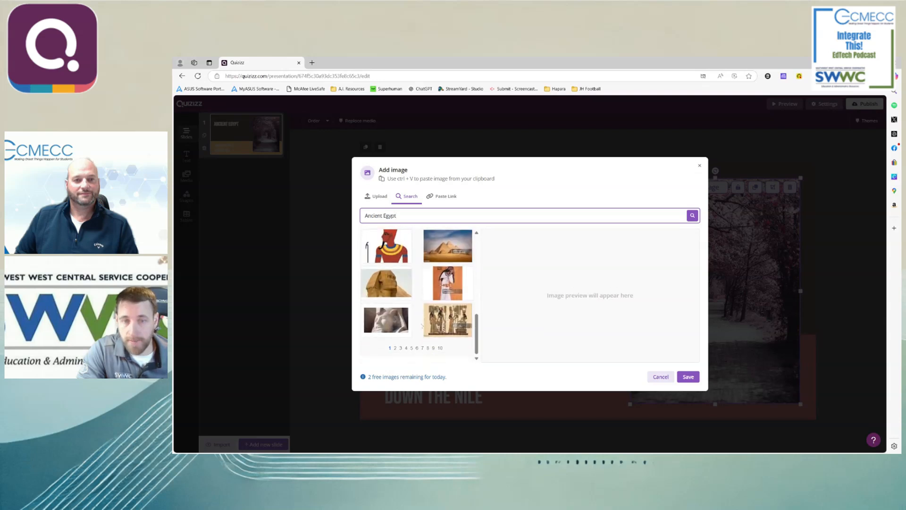
{"action": "left_click", "coordinate": [366, 361]}
{"action": "scroll", "coordinate": [440, 329], "scroll_direction": "down", "scroll_amount": 5}
{"action": "scroll", "coordinate": [440, 329], "scroll_direction": "down", "scroll_amount": 5}
{"action": "left_click", "coordinate": [401, 348]}
{"action": "scroll", "coordinate": [403, 341], "scroll_direction": "down", "scroll_amount": 2}
{"action": "scroll", "coordinate": [403, 340], "scroll_direction": "down", "scroll_amount": 3}
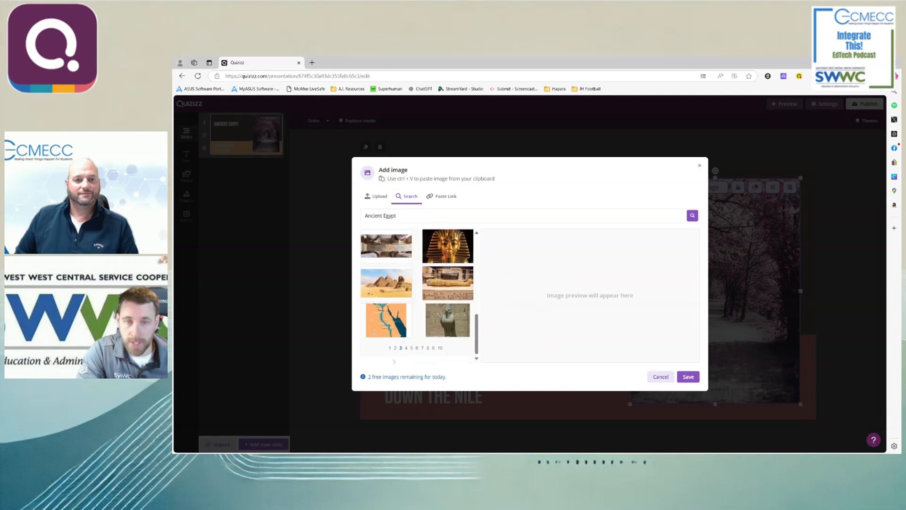
{"action": "scroll", "coordinate": [398, 348], "scroll_direction": "down", "scroll_amount": 10}
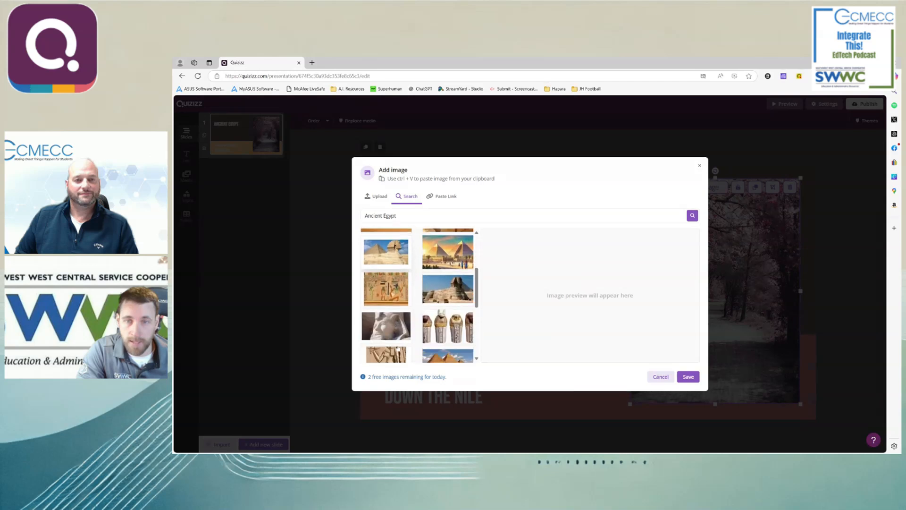
{"action": "left_click", "coordinate": [402, 349]}
{"action": "scroll", "coordinate": [408, 333], "scroll_direction": "down", "scroll_amount": 3}
{"action": "scroll", "coordinate": [409, 333], "scroll_direction": "down", "scroll_amount": 4}
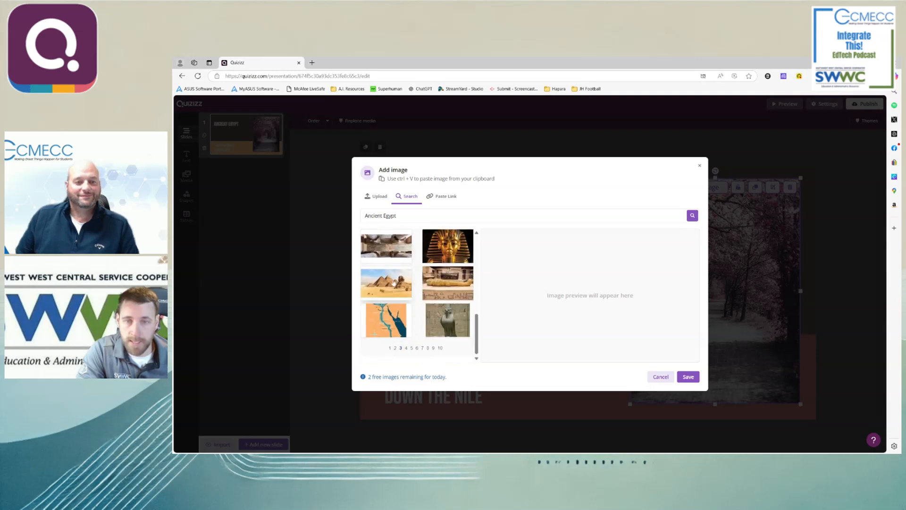
{"action": "left_click", "coordinate": [394, 283]}
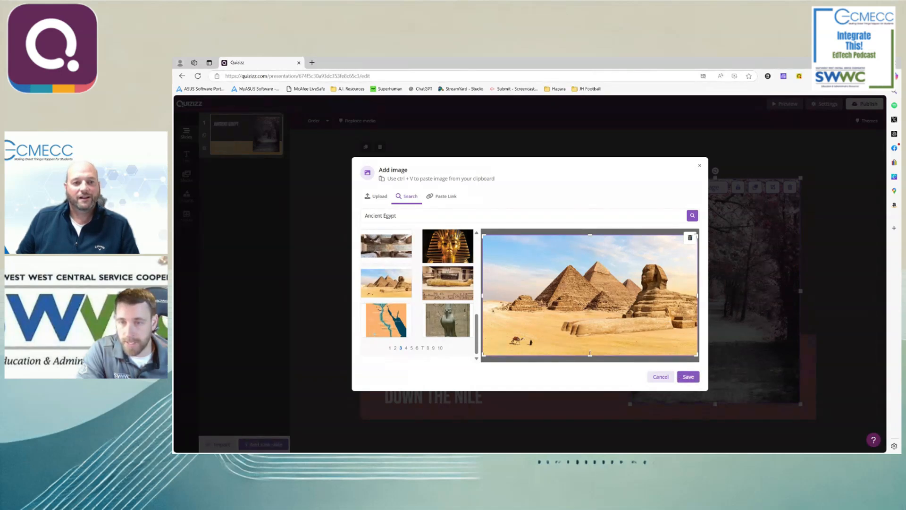
{"action": "left_click", "coordinate": [688, 376]}
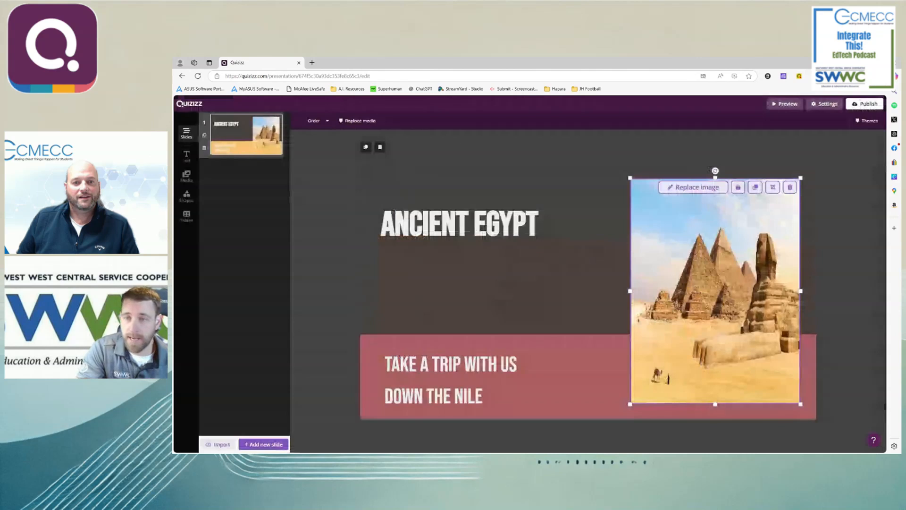
- Widen the pyramids image to show the whole Sphinx, and scale it so it sits clear of the ANCIENT EGYPT title
{"action": "left_click_drag", "start_coordinate": [630, 290], "coordinate": [572, 308]}
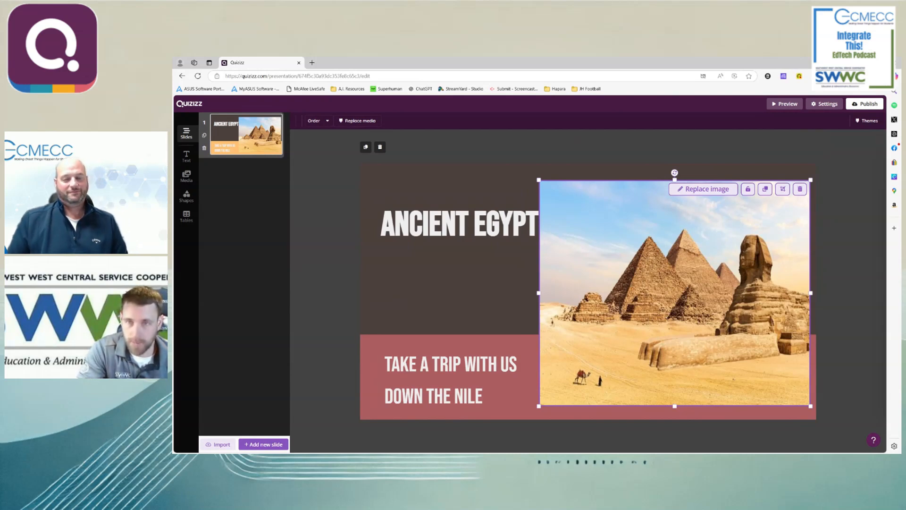
{"action": "left_click_drag", "start_coordinate": [539, 179], "coordinate": [560, 197]}
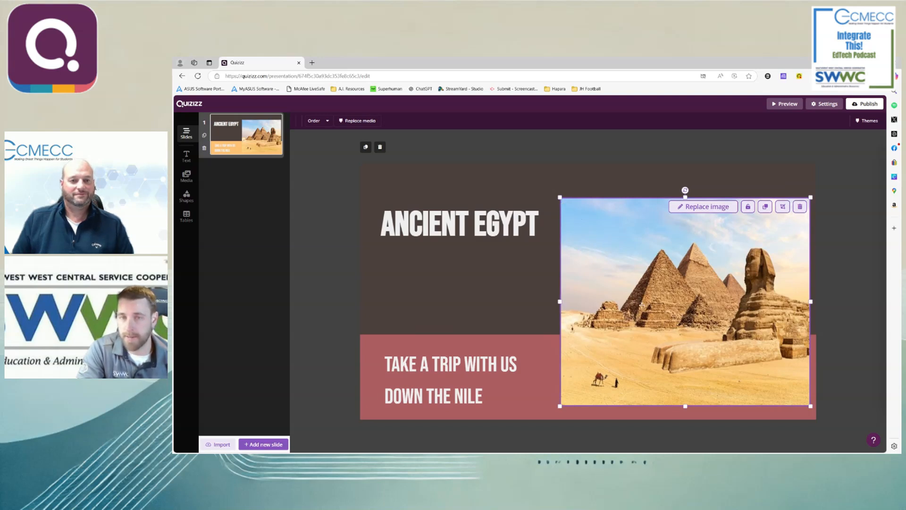
{"action": "left_click", "coordinate": [320, 362]}
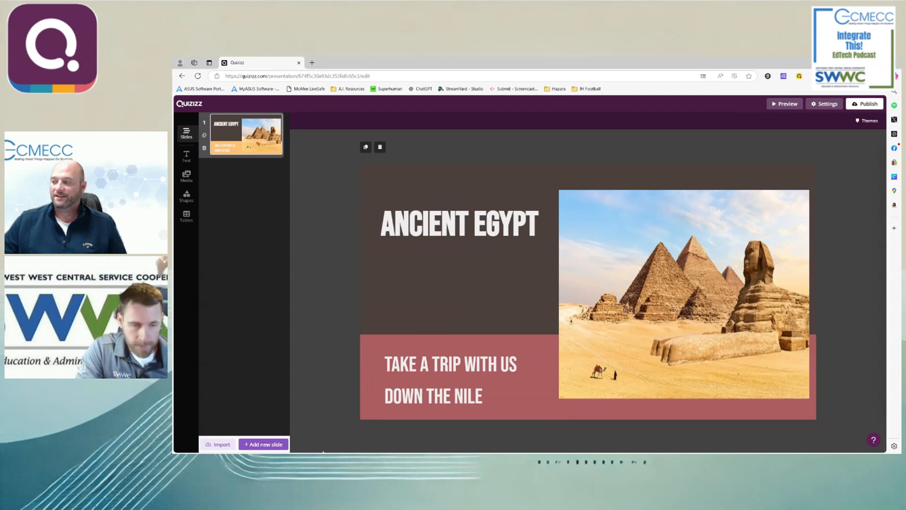
- Add a new Open Ended question after the title slide
{"action": "left_click", "coordinate": [263, 444]}
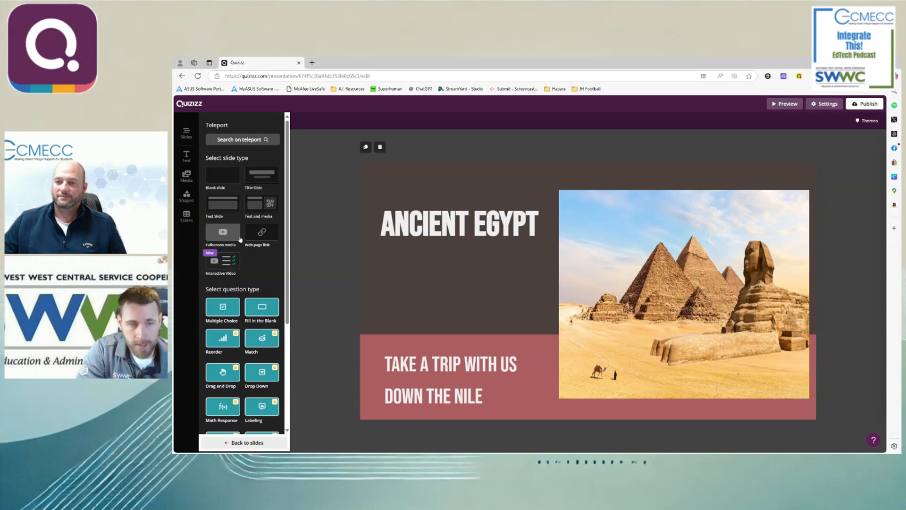
{"action": "scroll", "coordinate": [246, 248], "scroll_direction": "down", "scroll_amount": 1}
{"action": "scroll", "coordinate": [246, 248], "scroll_direction": "down", "scroll_amount": 4}
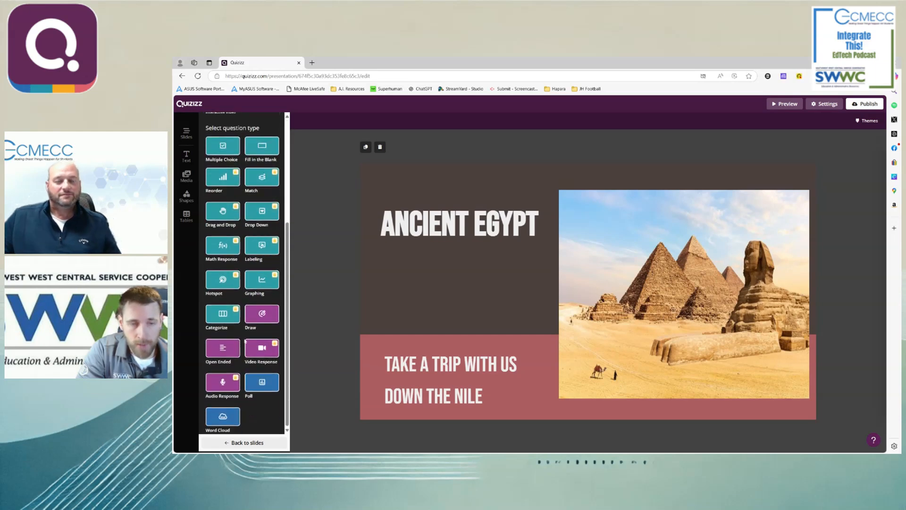
{"action": "left_click", "coordinate": [222, 349]}
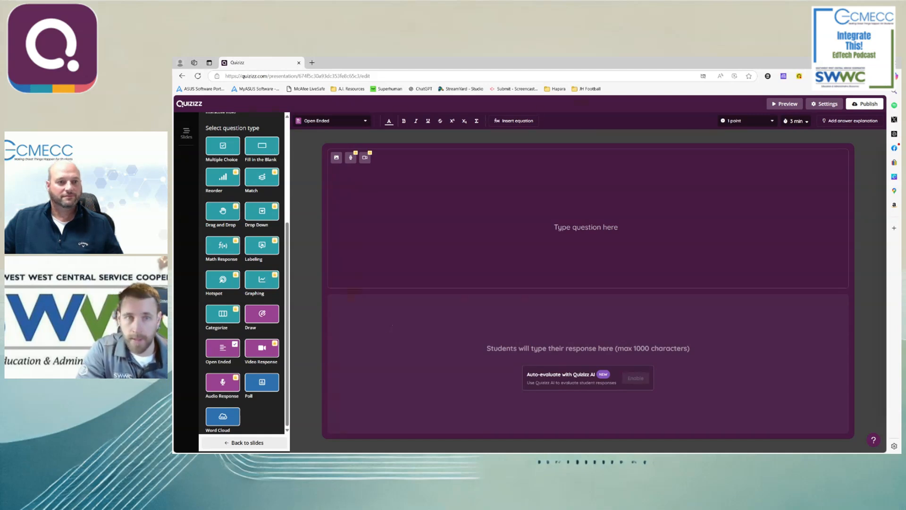
- Enter "What do you know about Ancient Egyptian civilization?" as the question text
{"action": "left_click", "coordinate": [587, 227]}
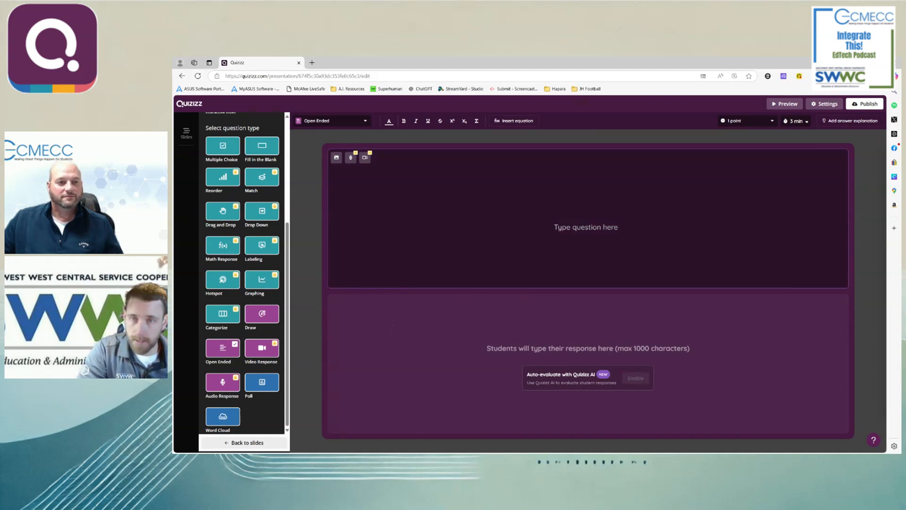
{"action": "type", "text": "What do y"}
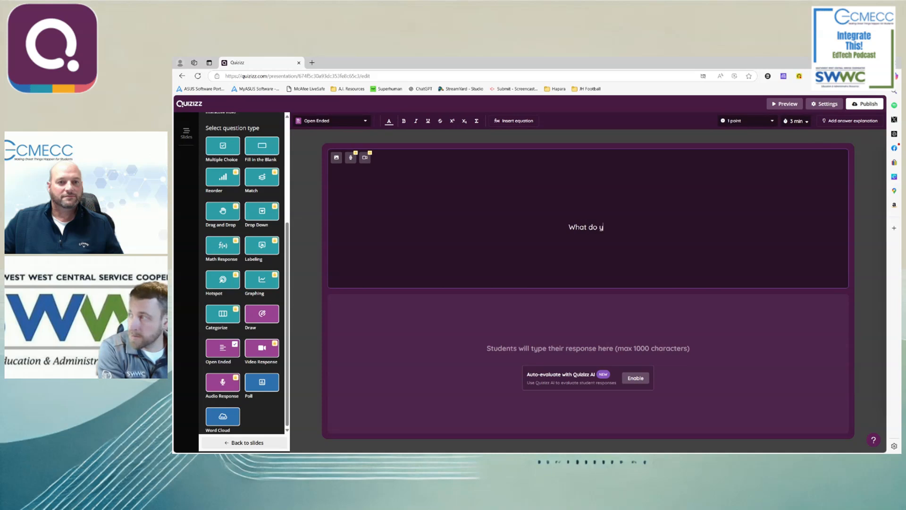
{"action": "type", "text": "ou know about An"}
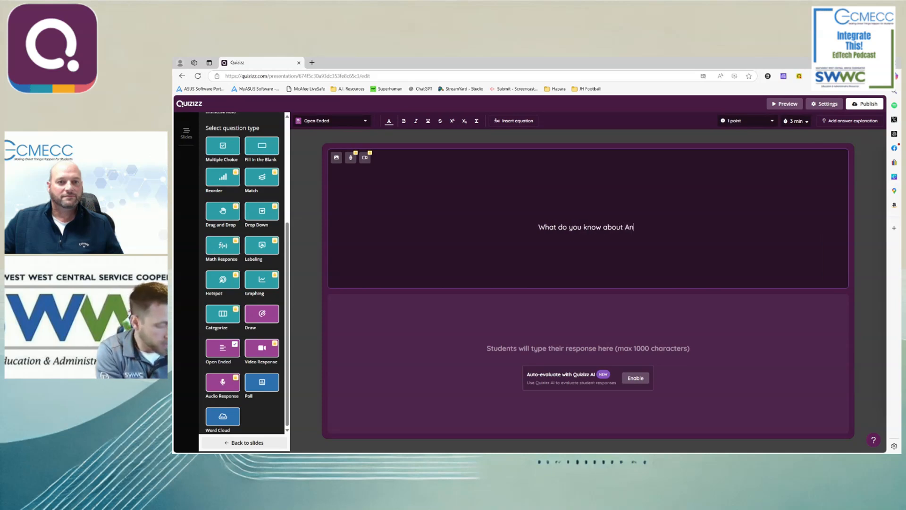
{"action": "type", "text": "cient Eg"}
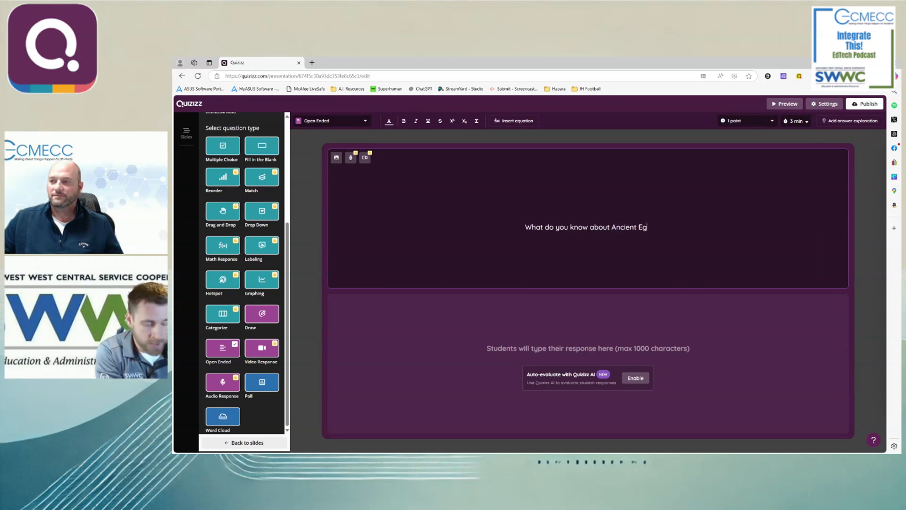
{"action": "type", "text": "yptian ci"}
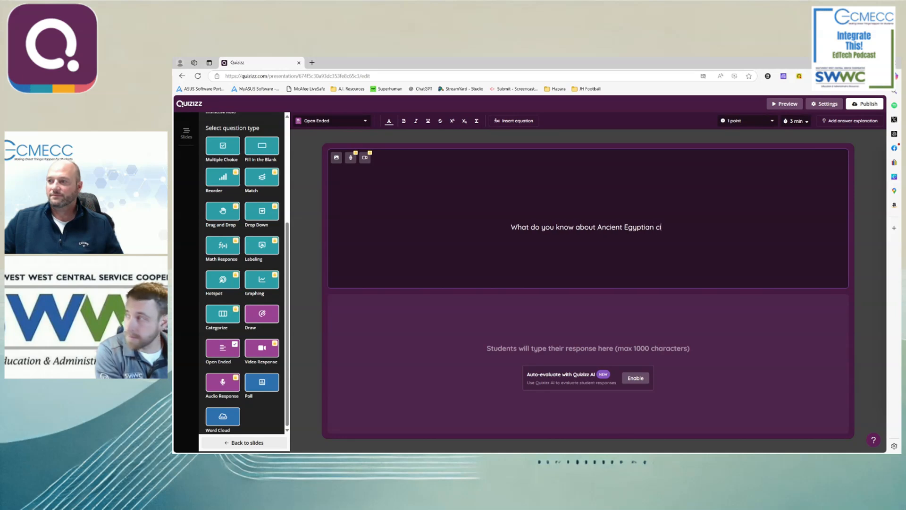
{"action": "type", "text": "viliz"}
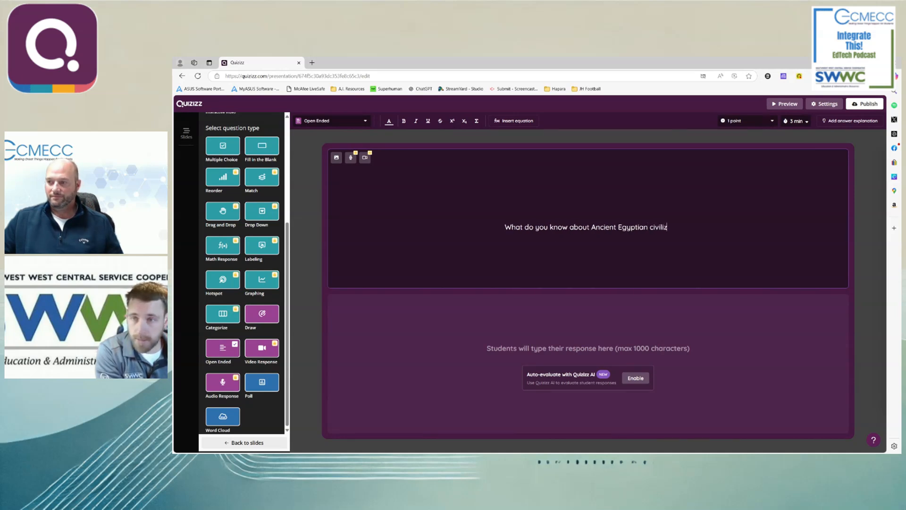
{"action": "type", "text": "ation?"}
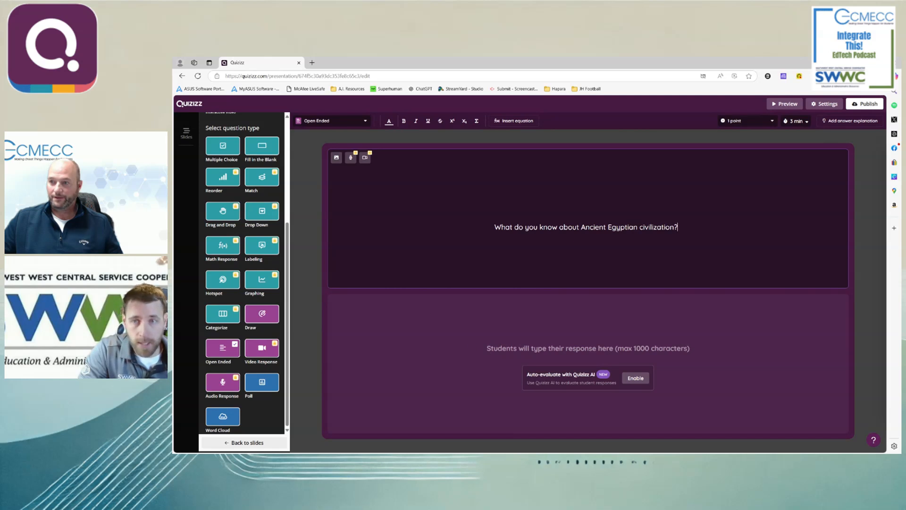
- Start adding an image to the open-ended question and search Google images for "ancient egyptian civilization"
{"action": "left_click", "coordinate": [336, 158]}
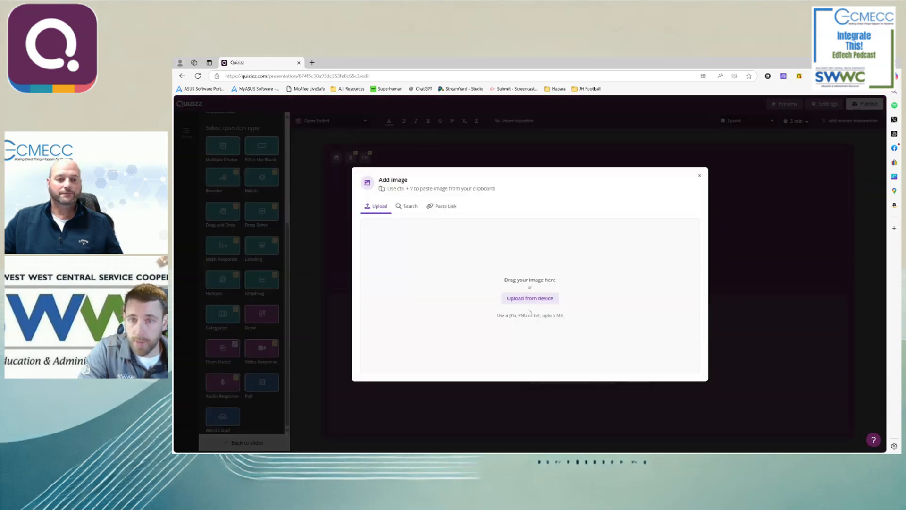
{"action": "left_click", "coordinate": [407, 206]}
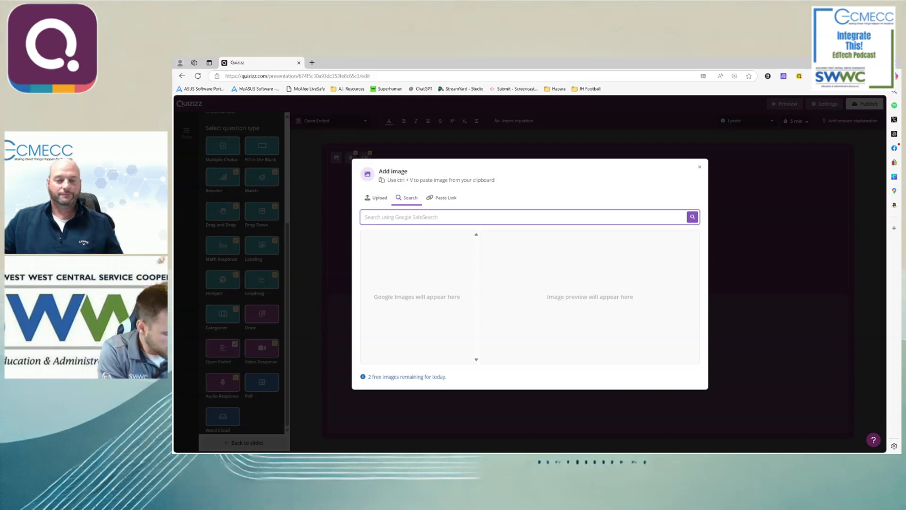
{"action": "type", "text": "ancient egyptian civilization"}
{"action": "key", "text": "Return"}
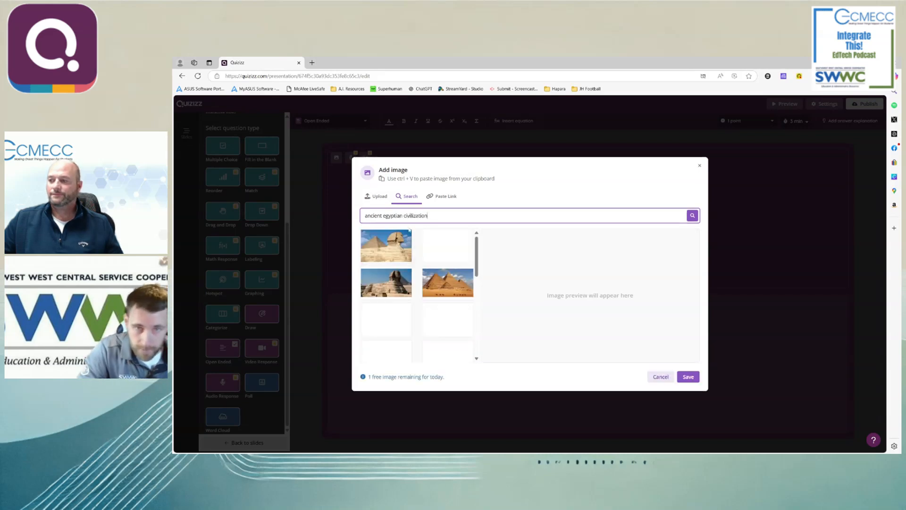
- Choose the illustration of pyramids and temples beside the river from the image results and save it to the open-ended question
{"action": "scroll", "coordinate": [427, 295], "scroll_direction": "down", "scroll_amount": 3}
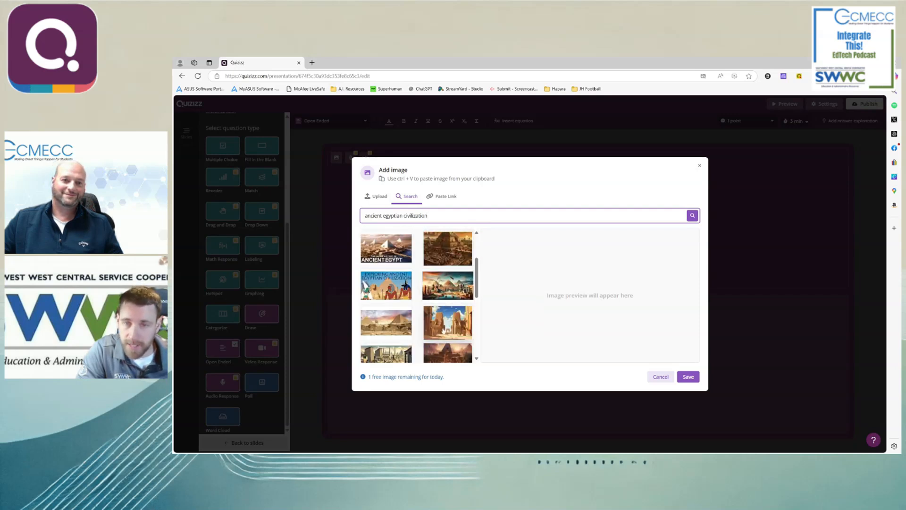
{"action": "scroll", "coordinate": [451, 307], "scroll_direction": "down", "scroll_amount": 3}
{"action": "scroll", "coordinate": [448, 317], "scroll_direction": "up", "scroll_amount": 8}
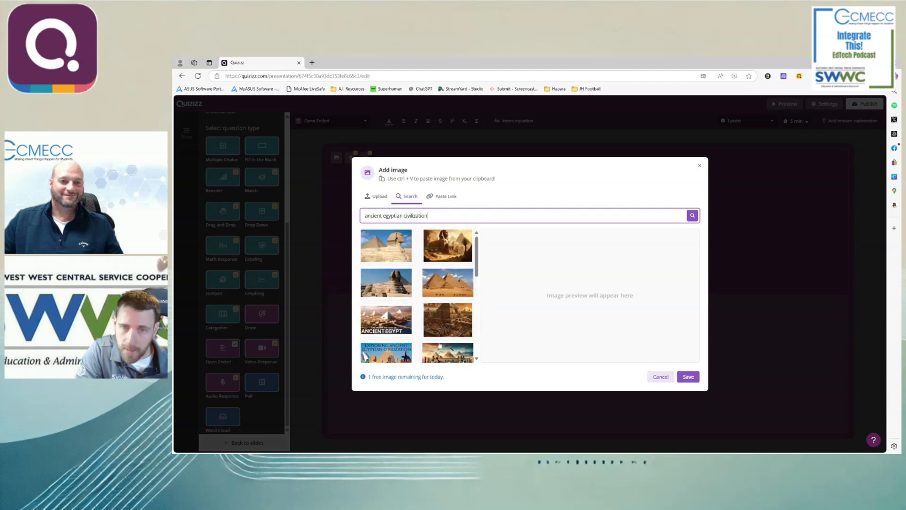
{"action": "scroll", "coordinate": [439, 347], "scroll_direction": "down", "scroll_amount": 3}
{"action": "left_click", "coordinate": [447, 285]}
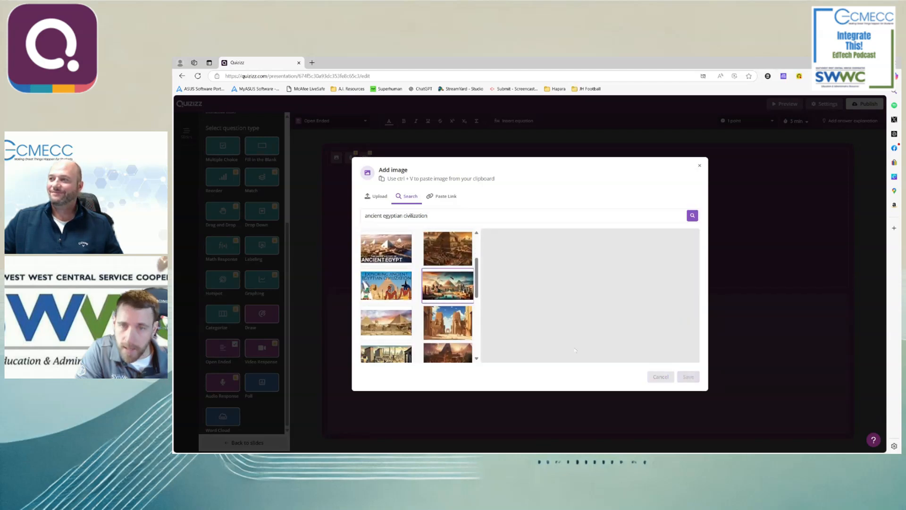
{"action": "left_click", "coordinate": [689, 377]}
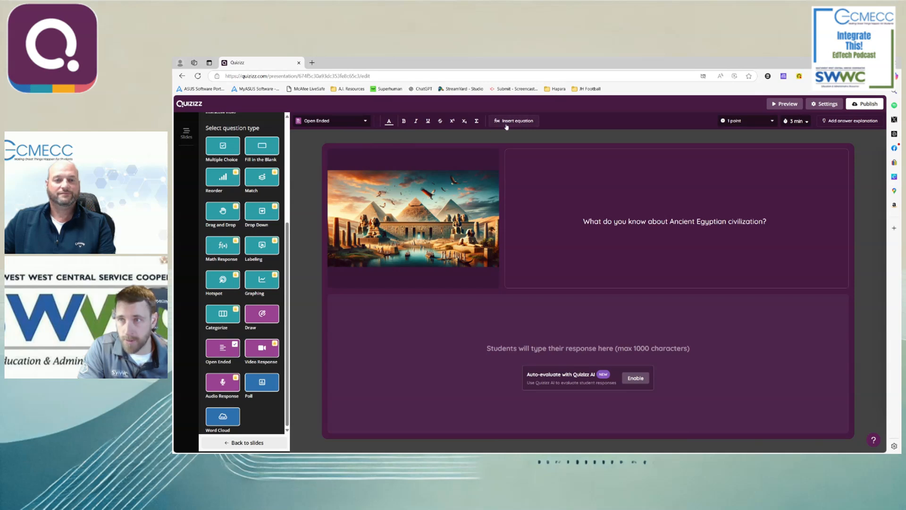
- Make the open-ended question ungraded (0 points) and set its time limit to 2 minutes
{"action": "left_click", "coordinate": [762, 124]}
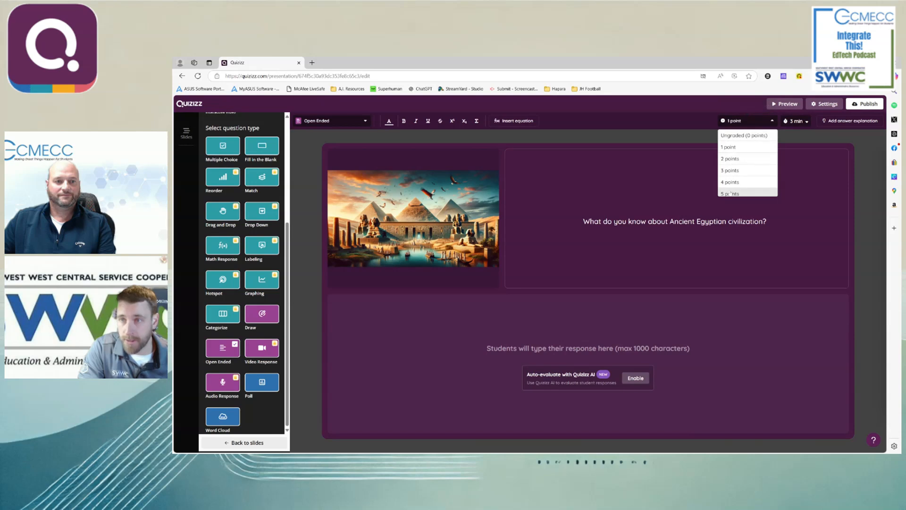
{"action": "scroll", "coordinate": [737, 160], "scroll_direction": "down", "scroll_amount": 5}
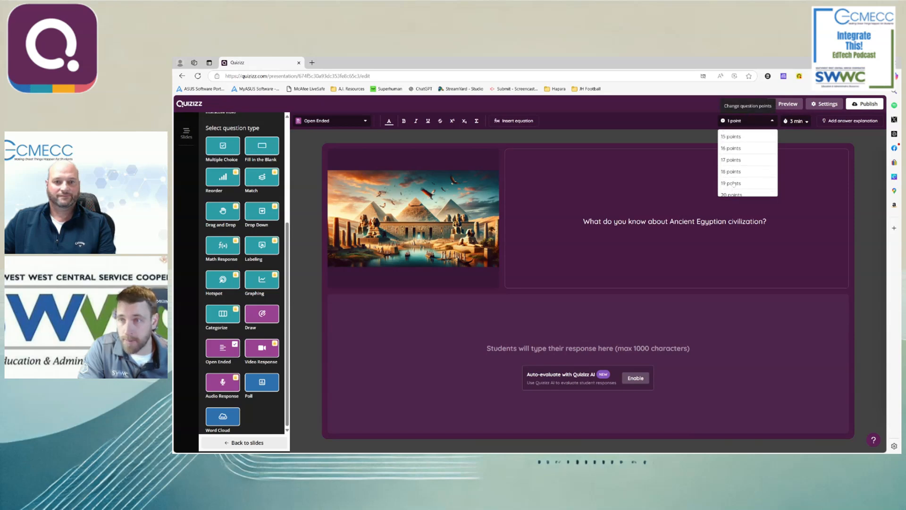
{"action": "scroll", "coordinate": [734, 184], "scroll_direction": "up", "scroll_amount": 5}
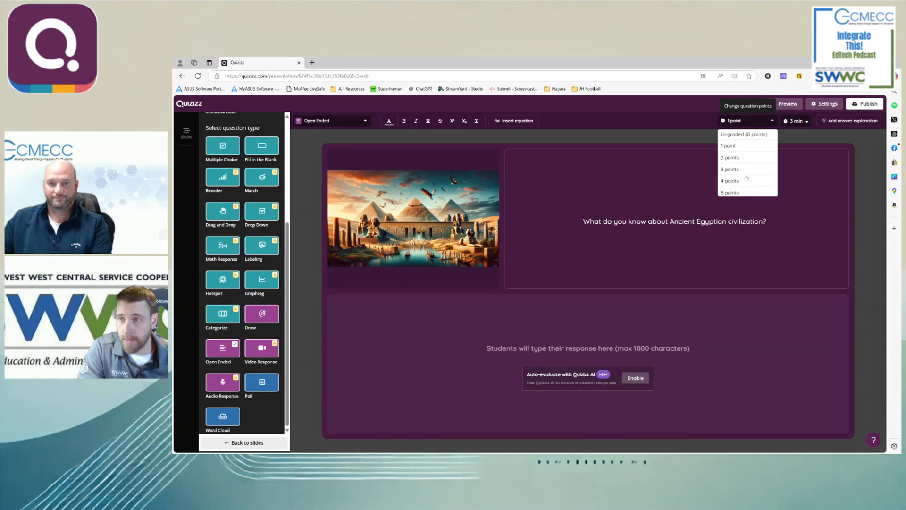
{"action": "left_click", "coordinate": [753, 137]}
{"action": "left_click", "coordinate": [808, 122]}
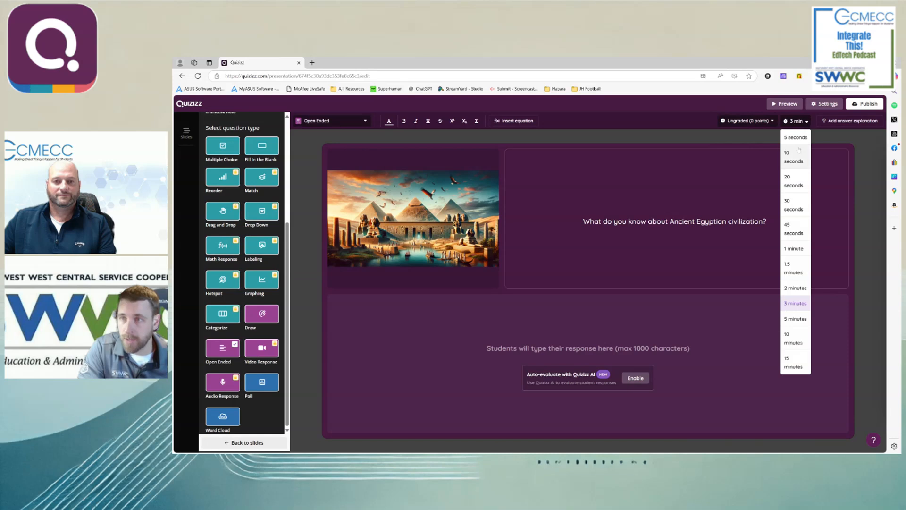
{"action": "left_click", "coordinate": [795, 288]}
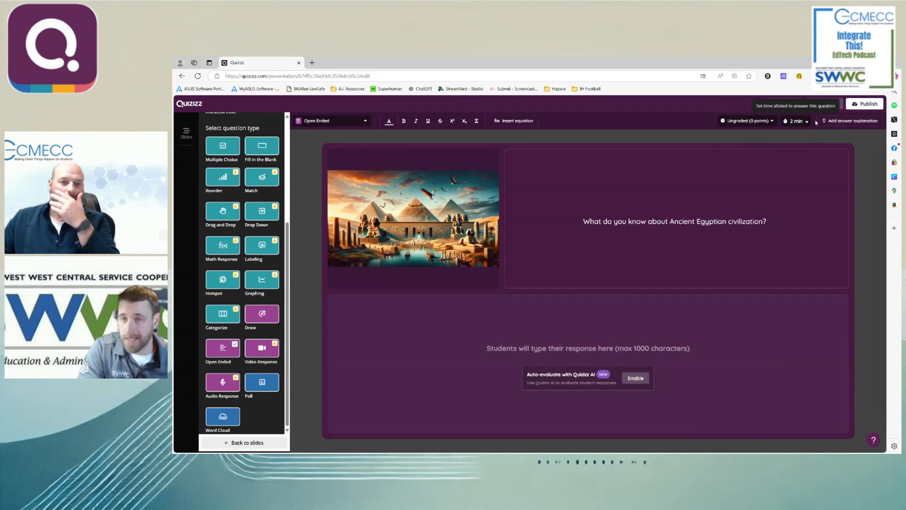
- Look at the answer explanation editor, return to the question, and preview it in the participant's view
{"action": "left_click", "coordinate": [835, 121]}
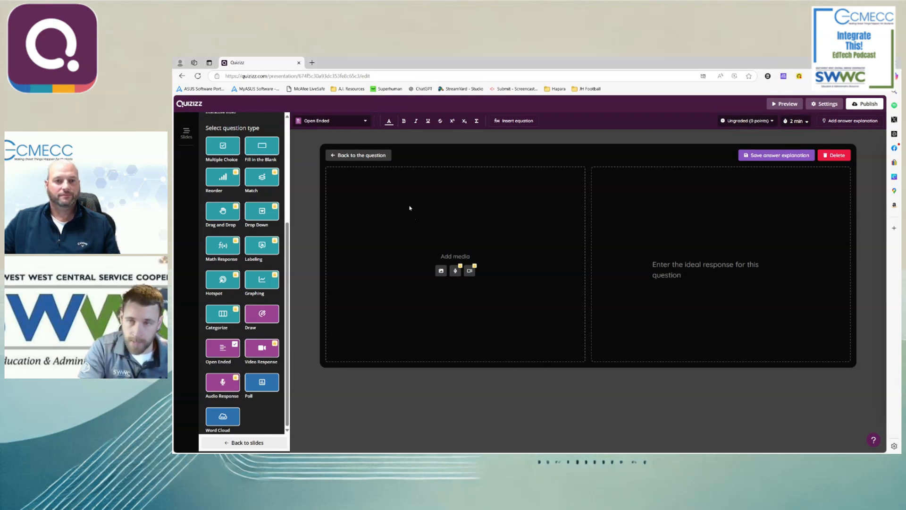
{"action": "left_click", "coordinate": [359, 155]}
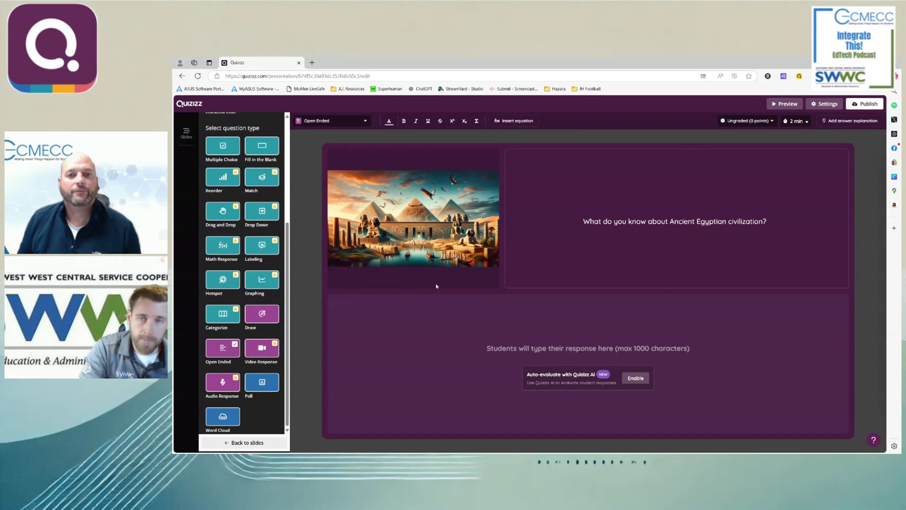
{"action": "left_click", "coordinate": [784, 104]}
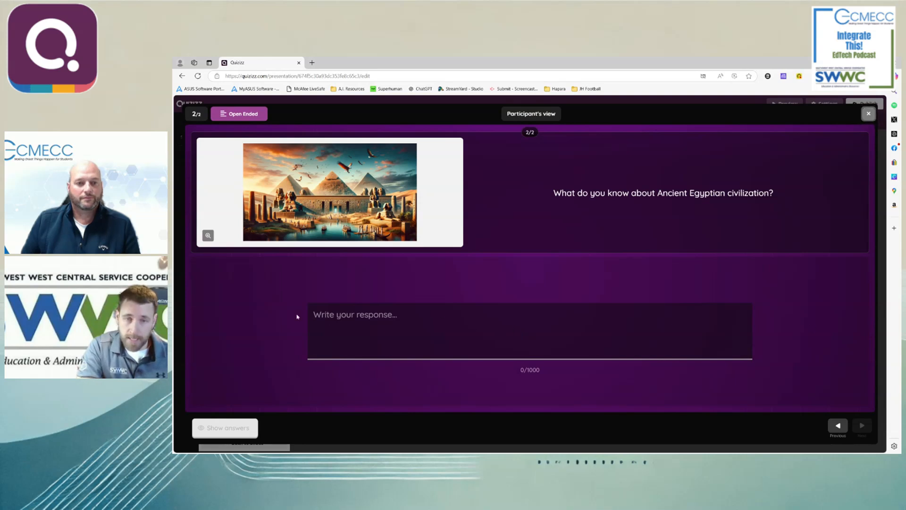
{"action": "left_click", "coordinate": [868, 114]}
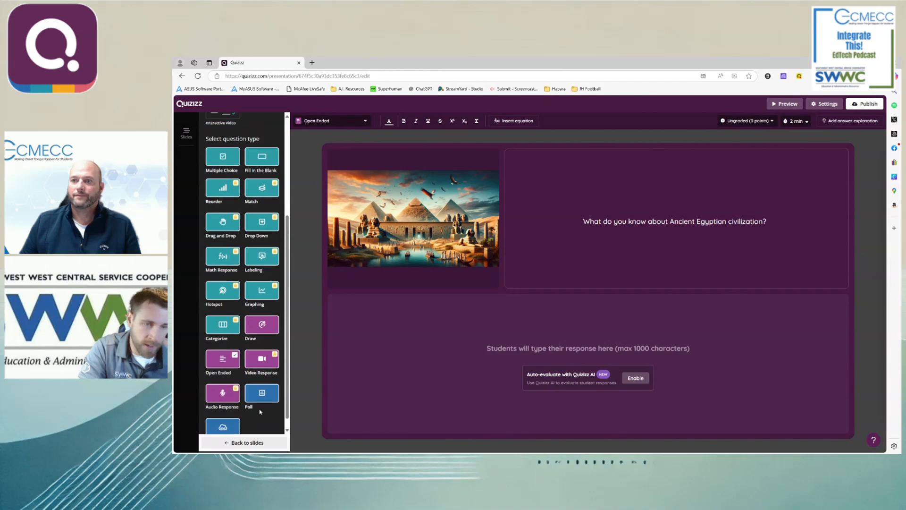
- Add a web page link slide after the open-ended question and start adding its link
{"action": "scroll", "coordinate": [255, 397], "scroll_direction": "up", "scroll_amount": 4}
{"action": "left_click", "coordinate": [249, 443]}
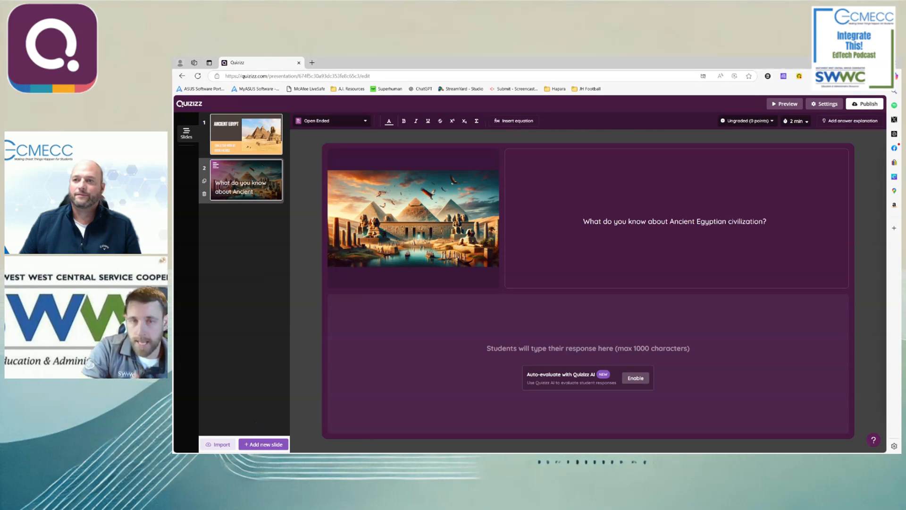
{"action": "left_click", "coordinate": [263, 444]}
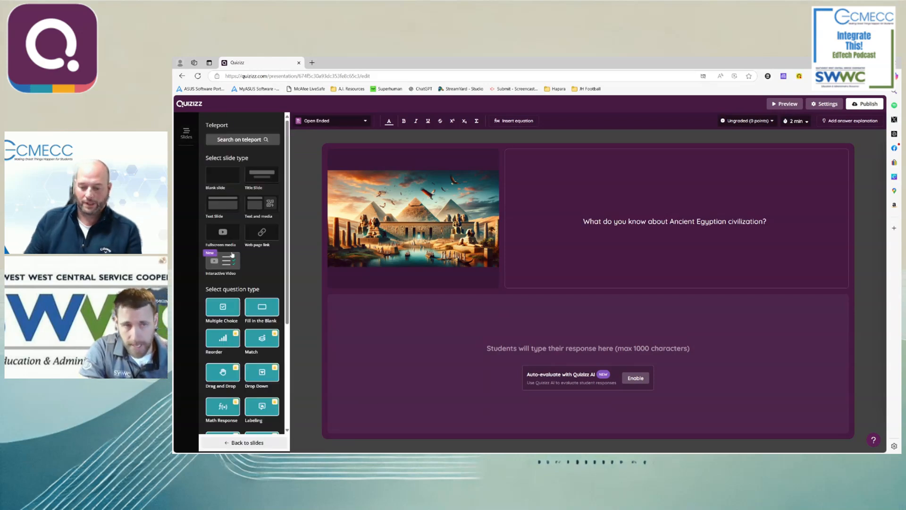
{"action": "left_click", "coordinate": [259, 234]}
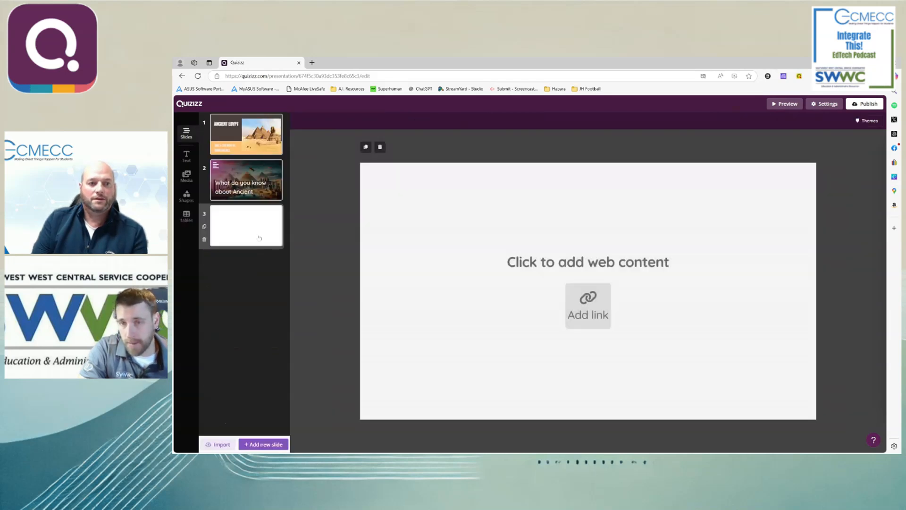
{"action": "left_click", "coordinate": [598, 317]}
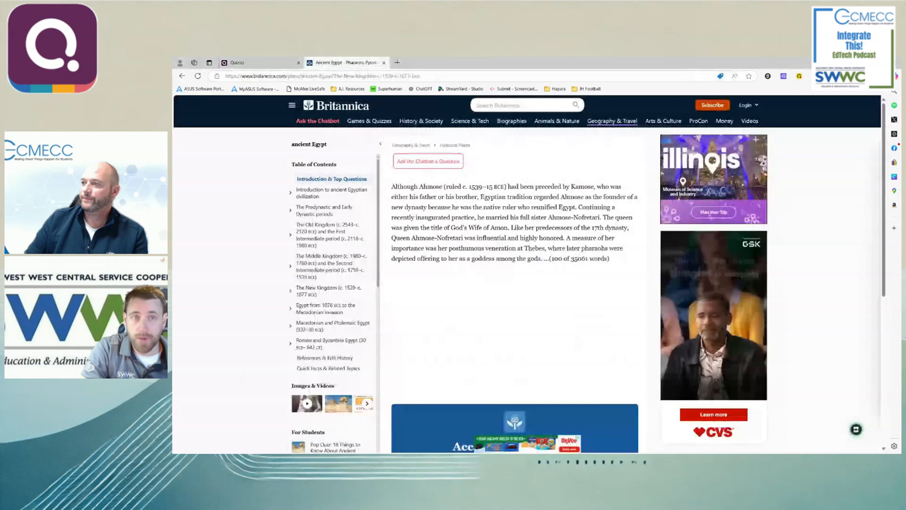
{"action": "left_click", "coordinate": [314, 182]}
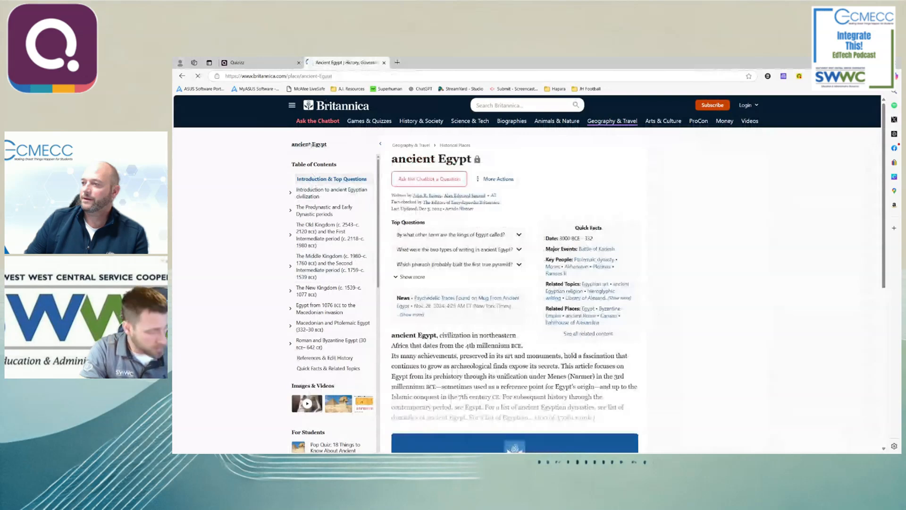
{"action": "left_click", "coordinate": [326, 76]}
{"action": "key", "text": "ctrl+c"}
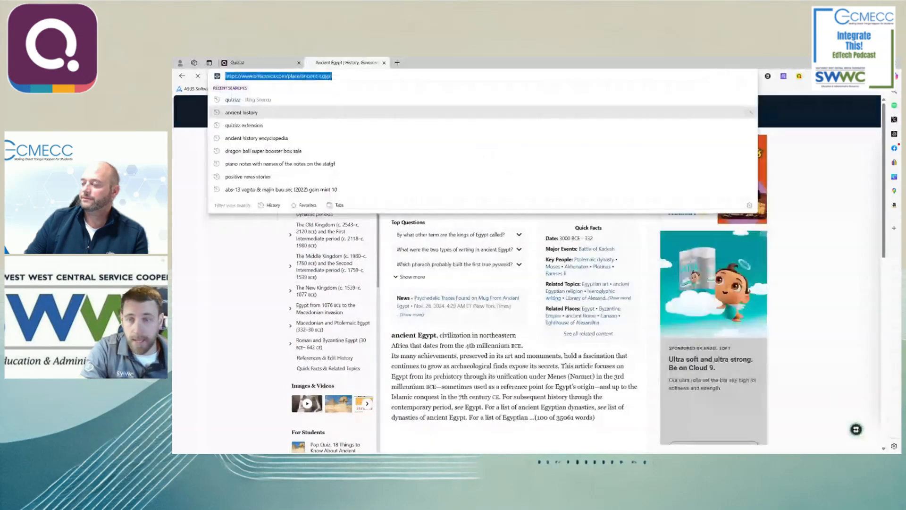
{"action": "left_click", "coordinate": [258, 62]}
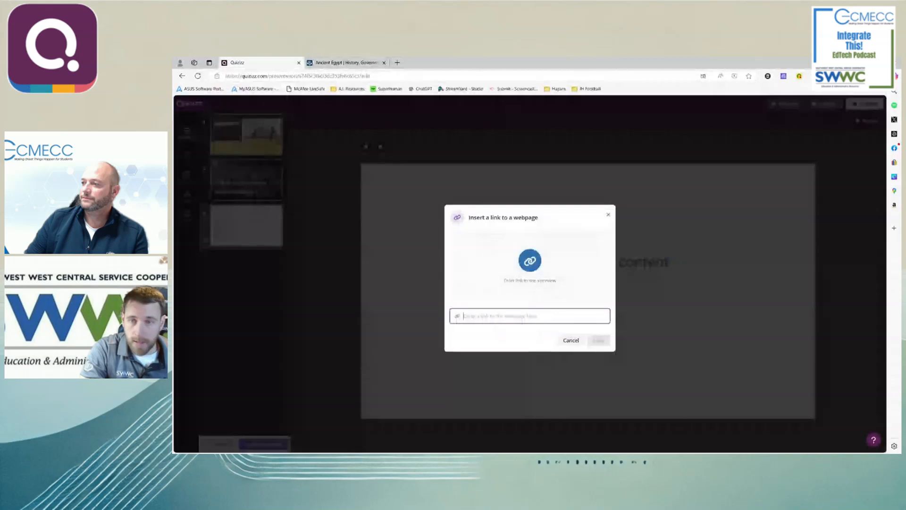
{"action": "key", "text": "ctrl+v"}
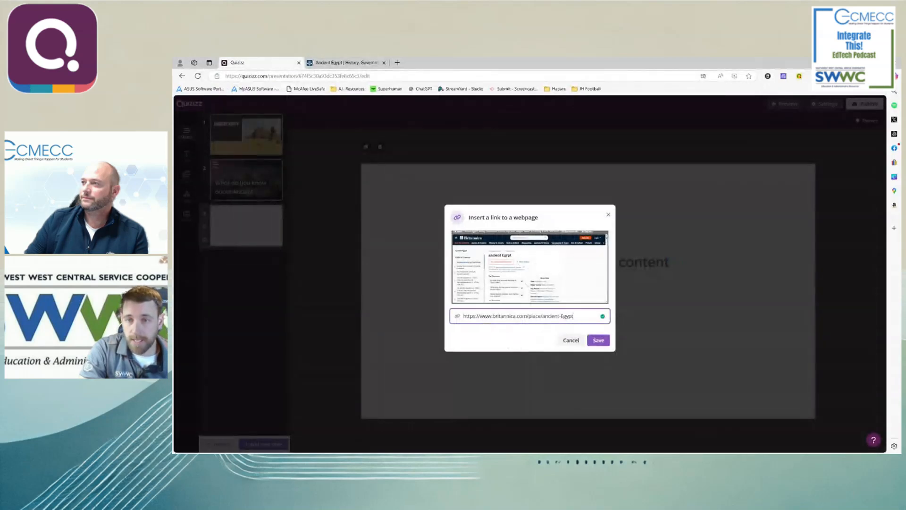
{"action": "left_click", "coordinate": [598, 340]}
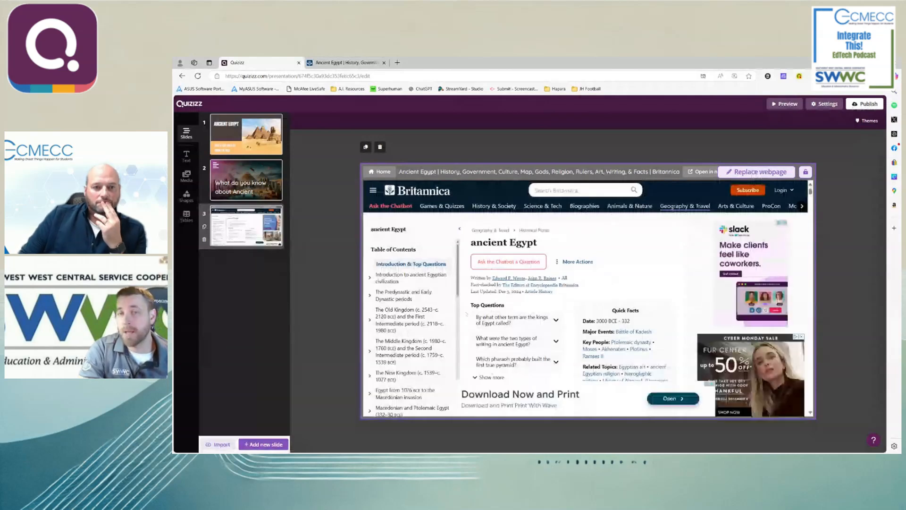
- Preview the web page slide in the participant's view and look through the embedded Britannica article on ancient Egypt
{"action": "left_click", "coordinate": [784, 104]}
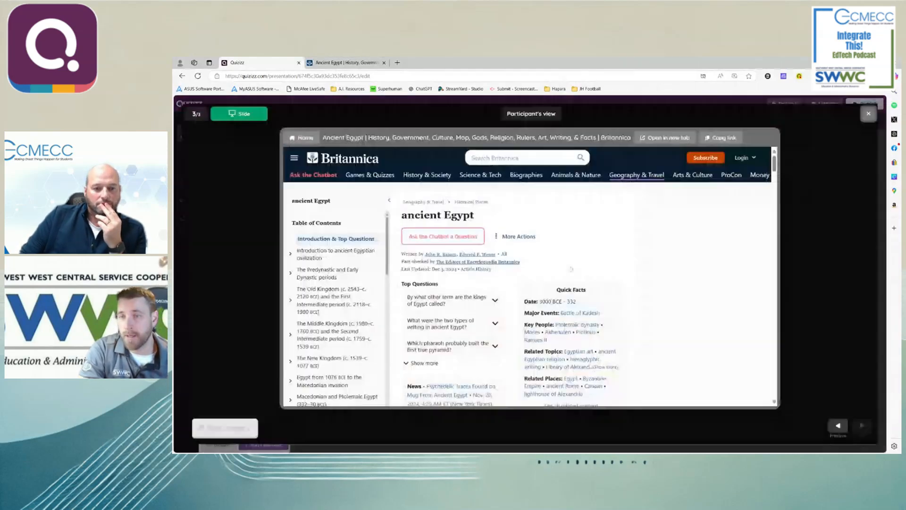
{"action": "scroll", "coordinate": [527, 283], "scroll_direction": "down", "scroll_amount": 2}
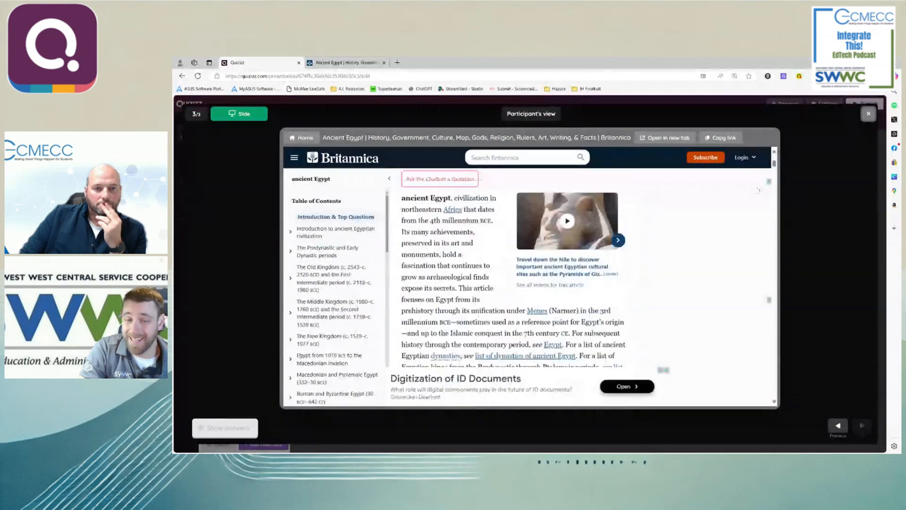
{"action": "scroll", "coordinate": [601, 276], "scroll_direction": "down", "scroll_amount": 5}
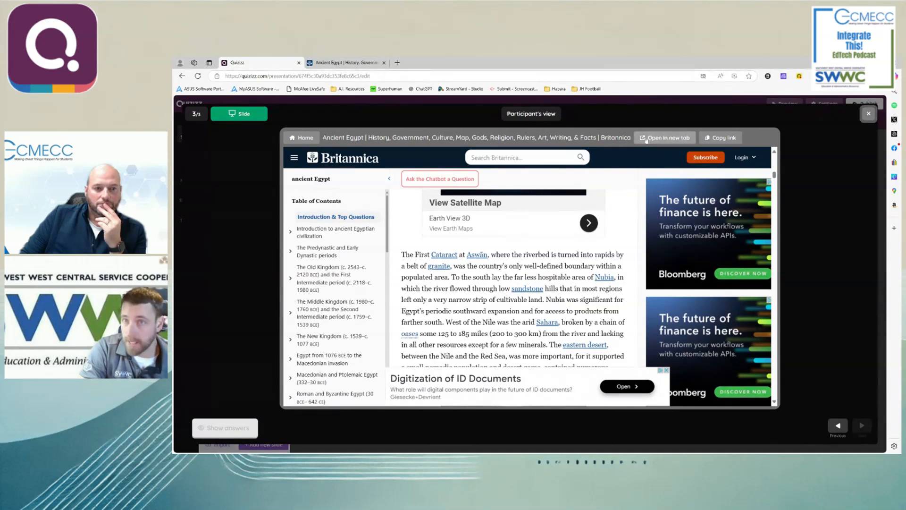
{"action": "scroll", "coordinate": [578, 296], "scroll_direction": "up", "scroll_amount": 10}
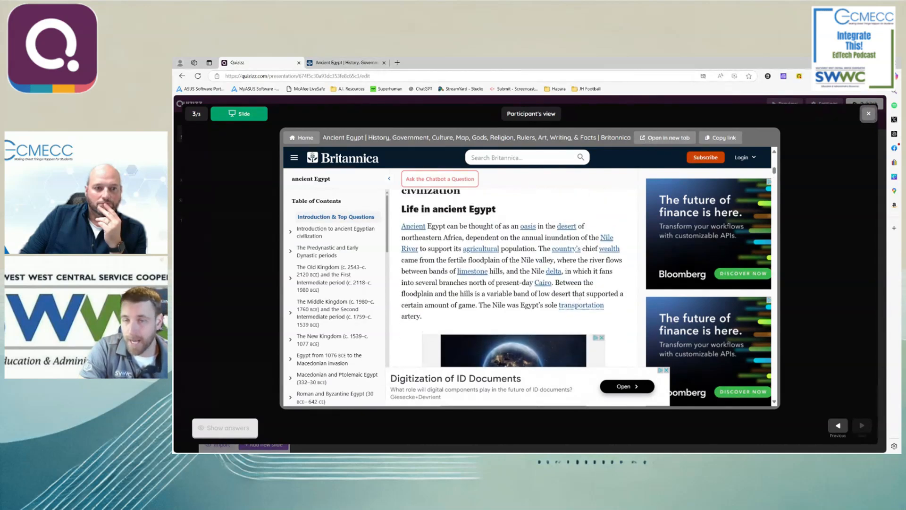
{"action": "scroll", "coordinate": [579, 297], "scroll_direction": "up", "scroll_amount": 4}
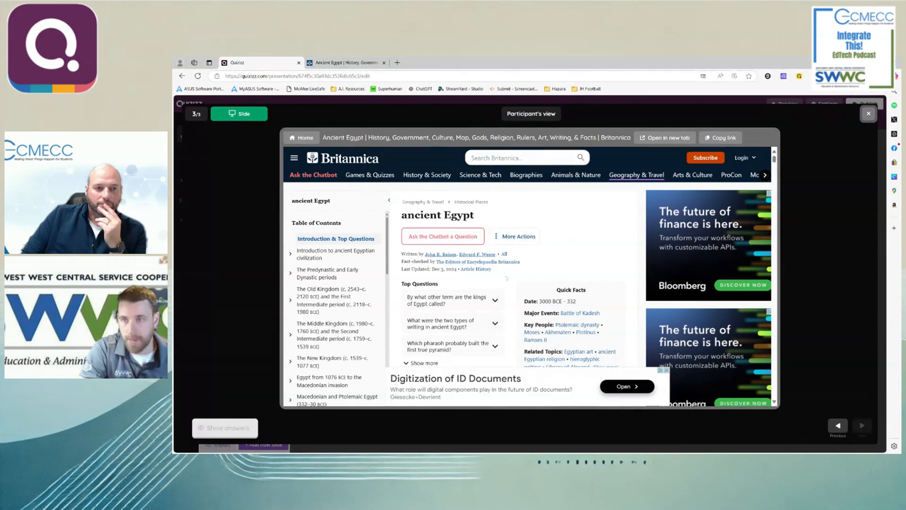
{"action": "scroll", "coordinate": [507, 279], "scroll_direction": "down", "scroll_amount": 5}
{"action": "scroll", "coordinate": [325, 284], "scroll_direction": "down", "scroll_amount": 4}
{"action": "scroll", "coordinate": [325, 284], "scroll_direction": "up", "scroll_amount": 4}
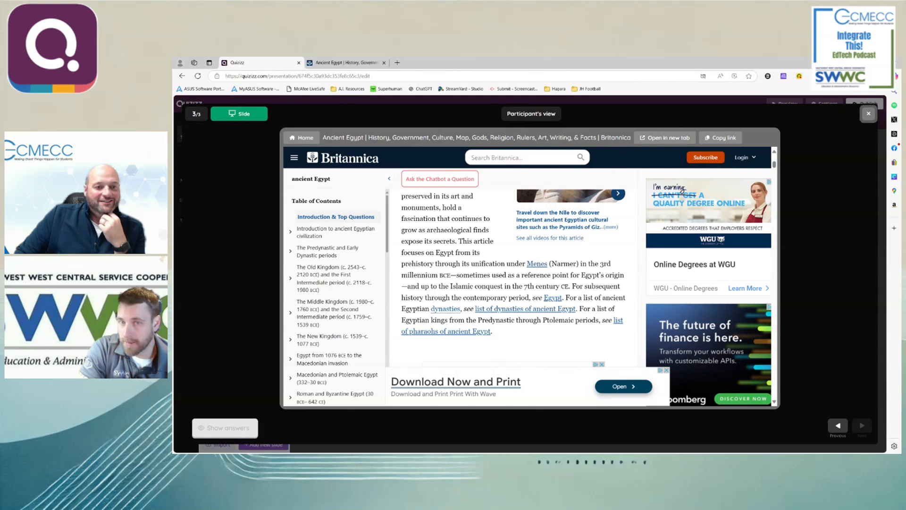
{"action": "scroll", "coordinate": [454, 236], "scroll_direction": "up", "scroll_amount": 2}
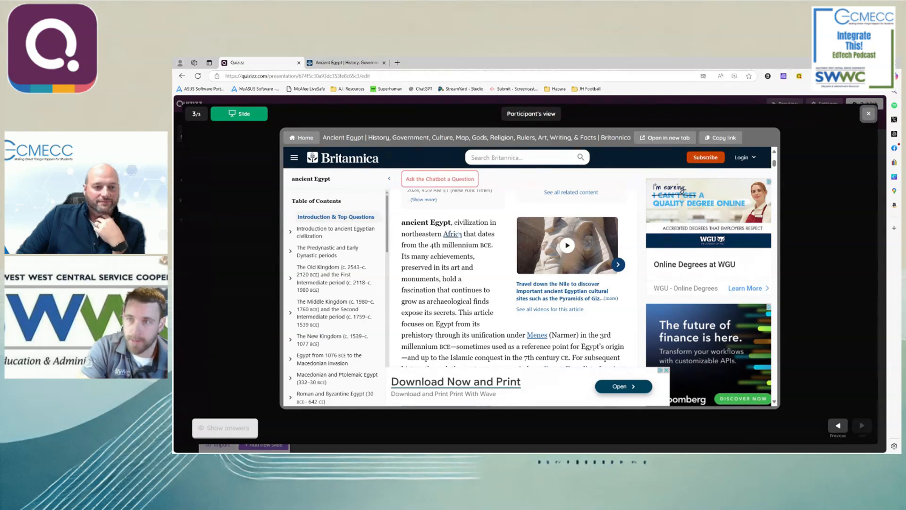
{"action": "left_click", "coordinate": [868, 114]}
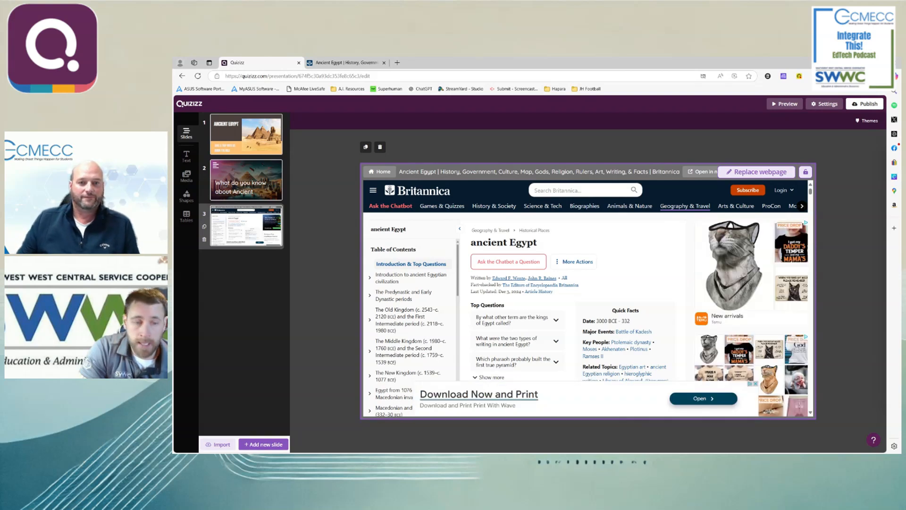
- Add a slide after the Britannica page, trying the three-image template and settling on the template with two images and subheaders
{"action": "left_click", "coordinate": [261, 443]}
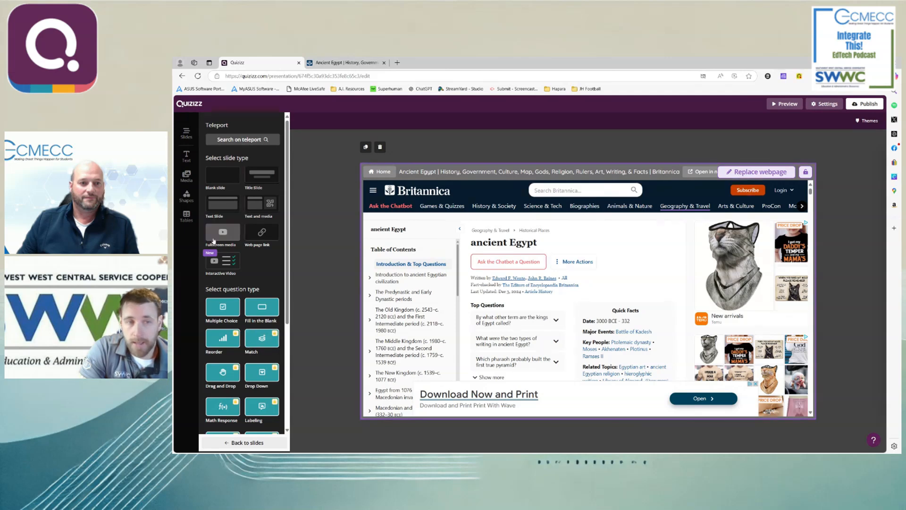
{"action": "left_click", "coordinate": [249, 216]}
{"action": "scroll", "coordinate": [232, 411], "scroll_direction": "down", "scroll_amount": 2}
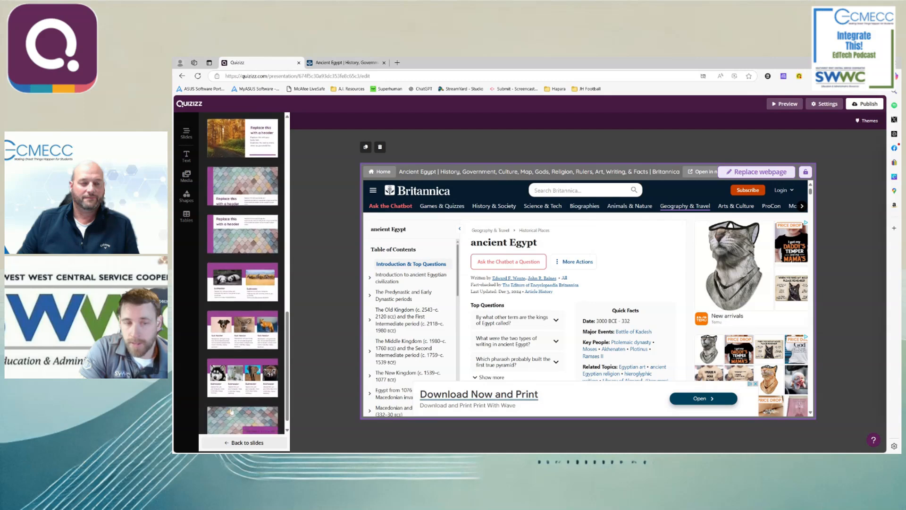
{"action": "left_click", "coordinate": [225, 329]}
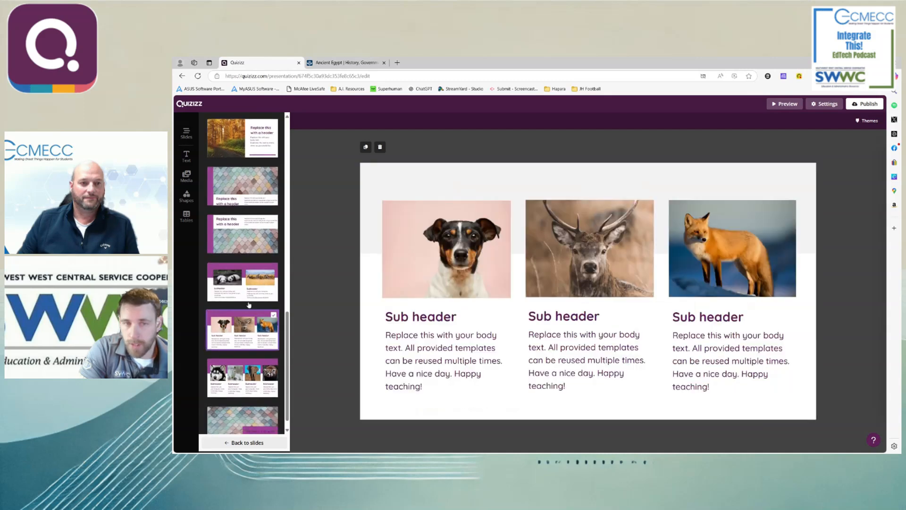
{"action": "scroll", "coordinate": [246, 401], "scroll_direction": "down", "scroll_amount": 1}
{"action": "scroll", "coordinate": [244, 408], "scroll_direction": "up", "scroll_amount": 3}
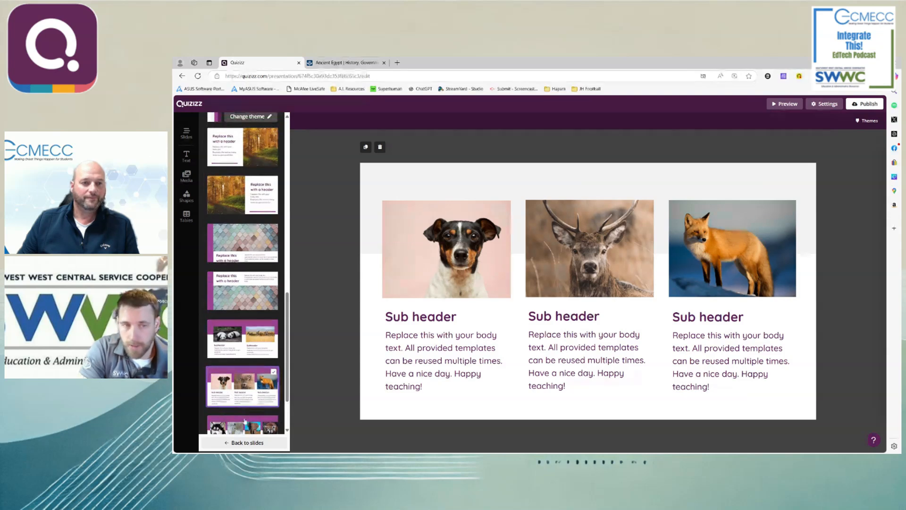
{"action": "left_click", "coordinate": [241, 358]}
{"action": "scroll", "coordinate": [236, 331], "scroll_direction": "up", "scroll_amount": 4}
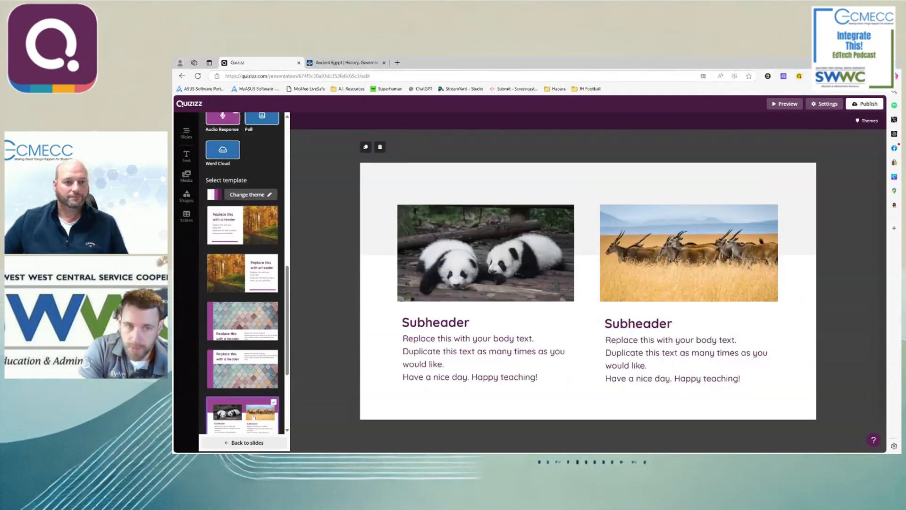
- Change the fourth slide to fullscreen media and try to add a video to it
{"action": "scroll", "coordinate": [231, 333], "scroll_direction": "up", "scroll_amount": 8}
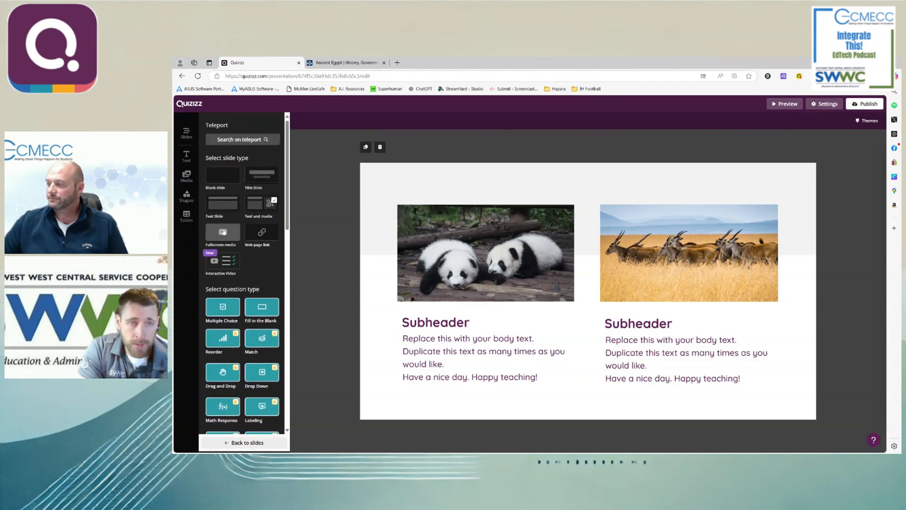
{"action": "left_click", "coordinate": [223, 232]}
{"action": "left_click", "coordinate": [566, 321]}
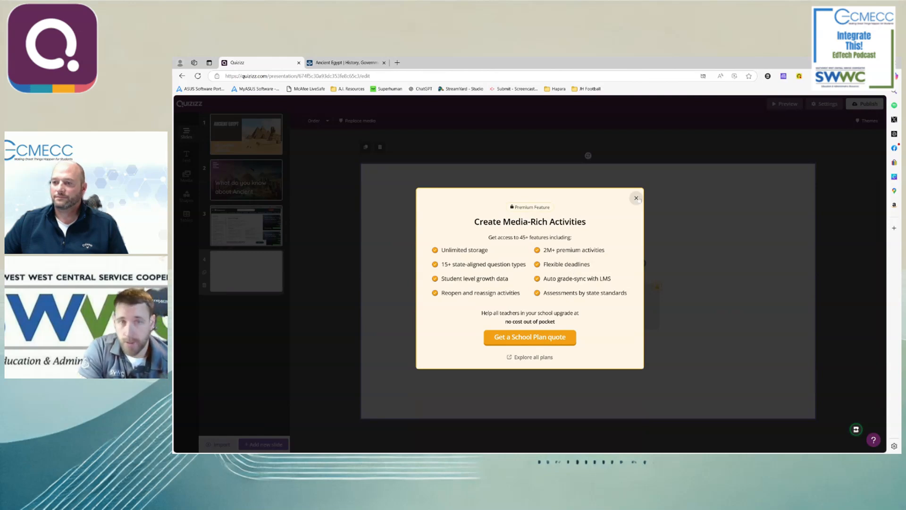
{"action": "left_click", "coordinate": [636, 198]}
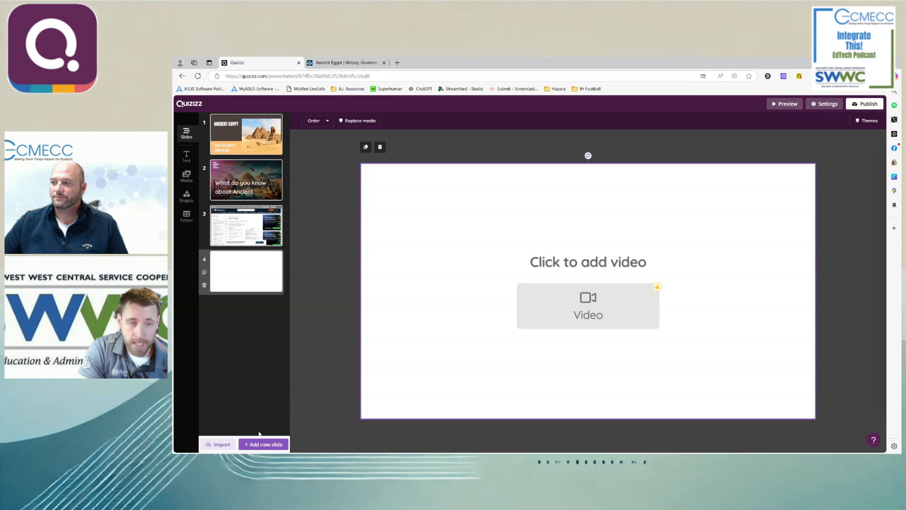
- Delete the fourth slide and add an interactive video slide after the Britannica page
{"action": "left_click", "coordinate": [204, 285]}
{"action": "left_click", "coordinate": [264, 444]}
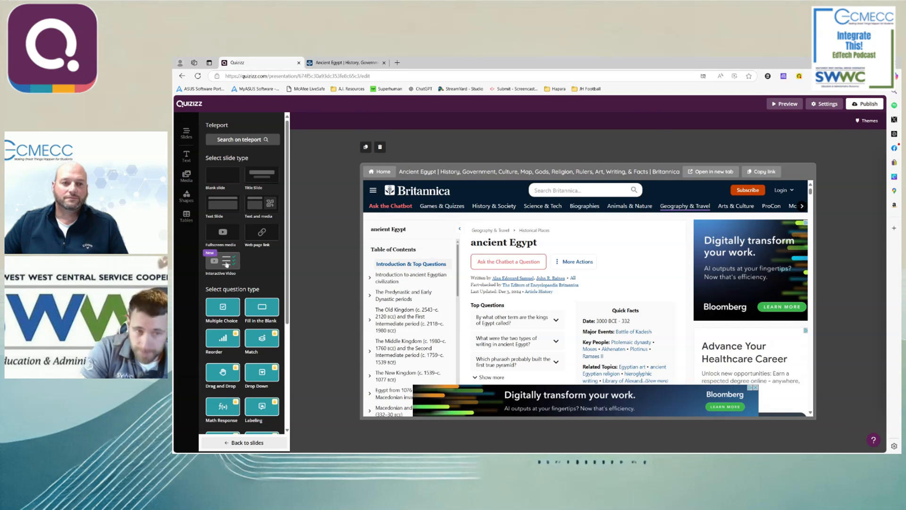
{"action": "left_click", "coordinate": [227, 264]}
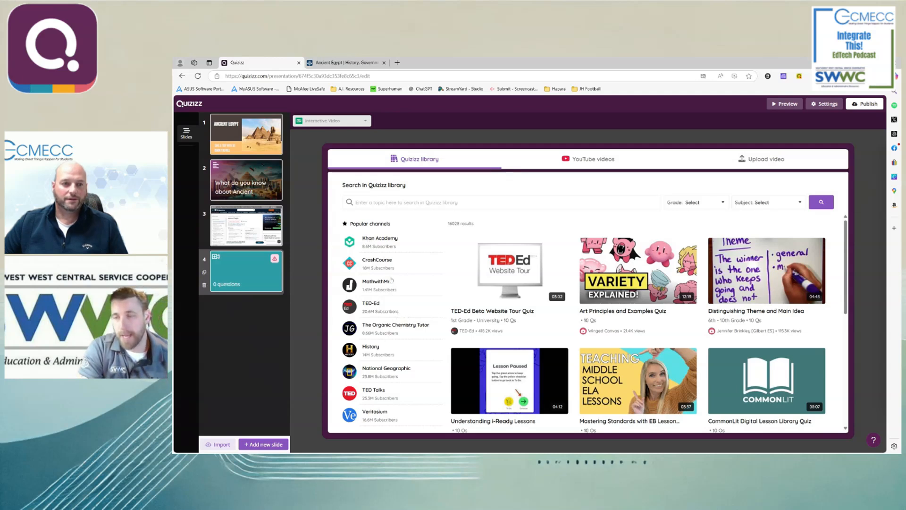
- Search the Quizizz video library for "Ancient Egypt civilization"
{"action": "left_click", "coordinate": [448, 203]}
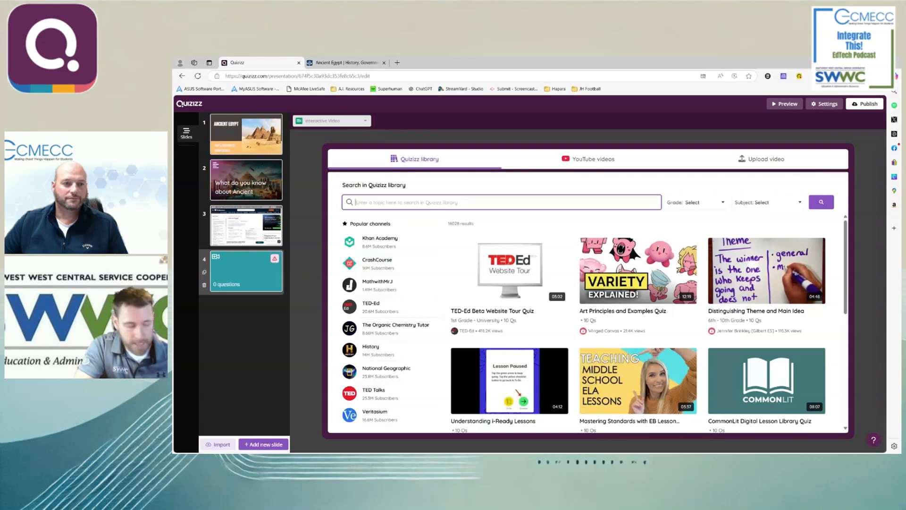
{"action": "type", "text": "Ancient E"}
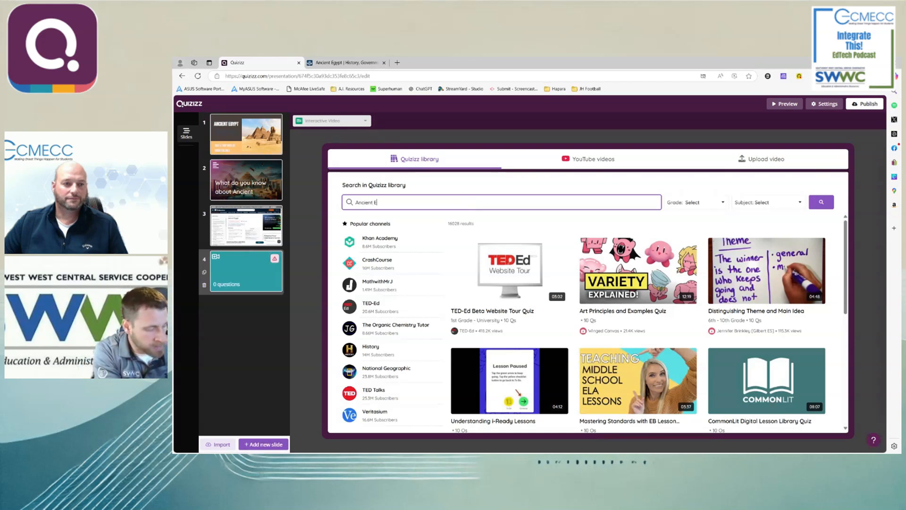
{"action": "type", "text": "gypt civilization"}
{"action": "key", "text": "Return"}
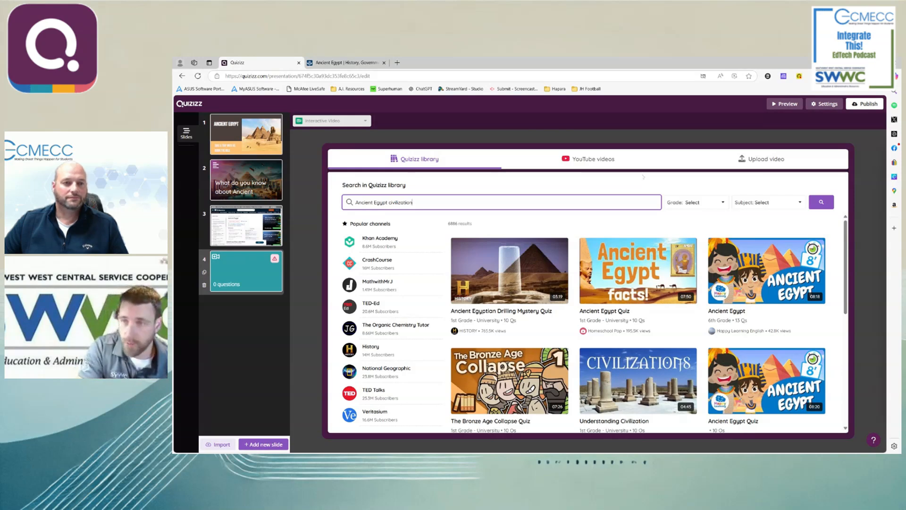
- Filter the library search by 9th grade and the subject Social Studies
{"action": "left_click", "coordinate": [694, 202]}
{"action": "scroll", "coordinate": [690, 285], "scroll_direction": "down", "scroll_amount": 3}
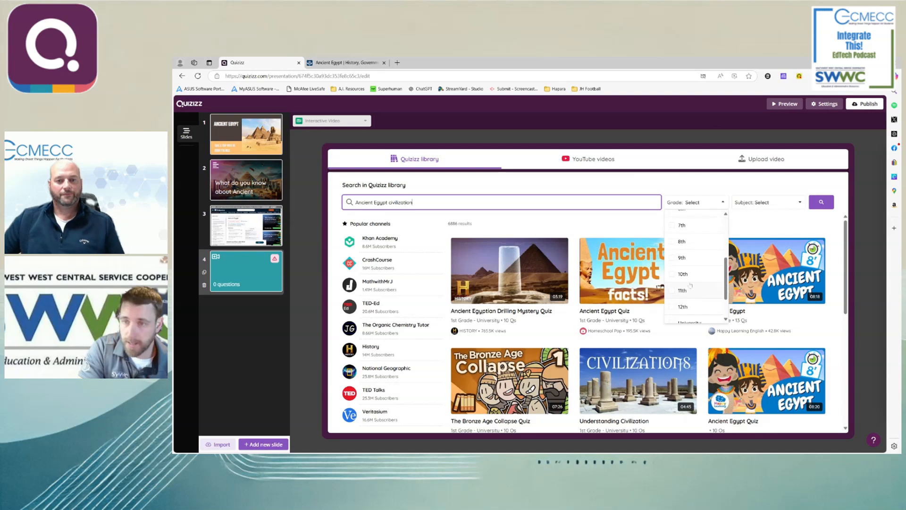
{"action": "left_click", "coordinate": [677, 258]}
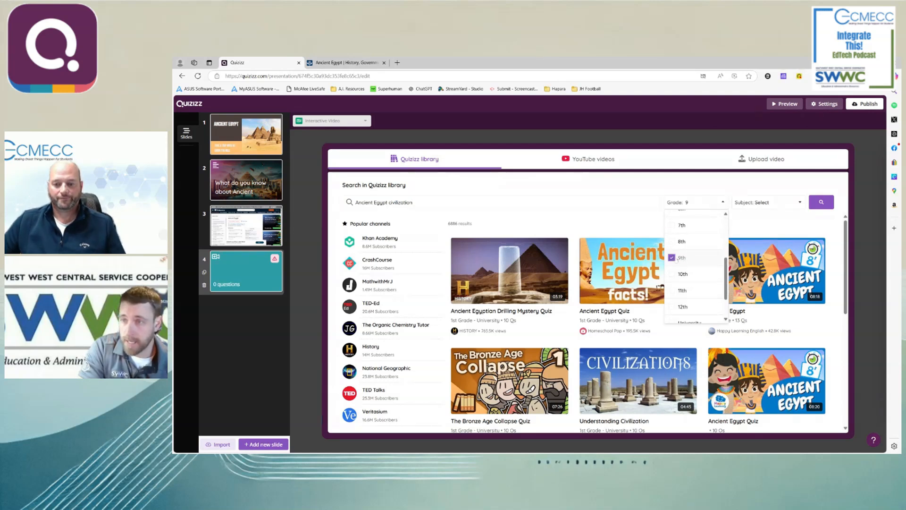
{"action": "left_click", "coordinate": [767, 202]}
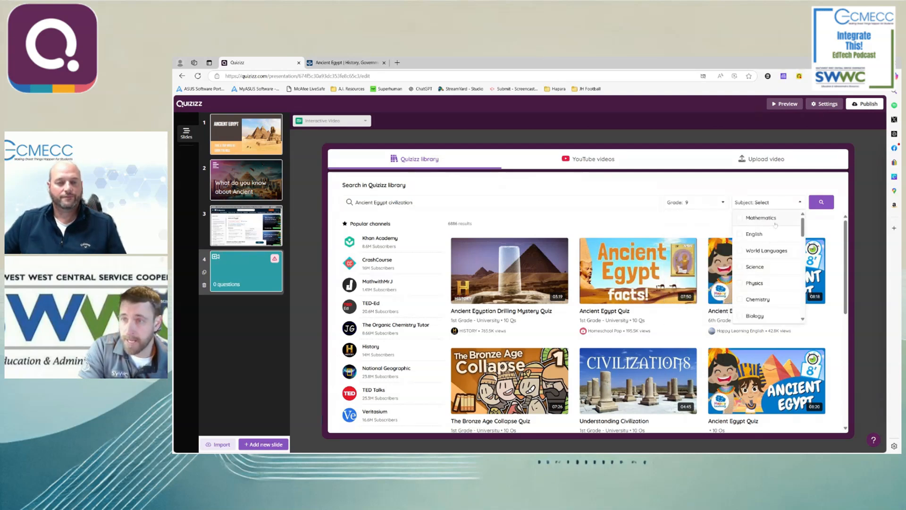
{"action": "scroll", "coordinate": [757, 283], "scroll_direction": "down", "scroll_amount": 3}
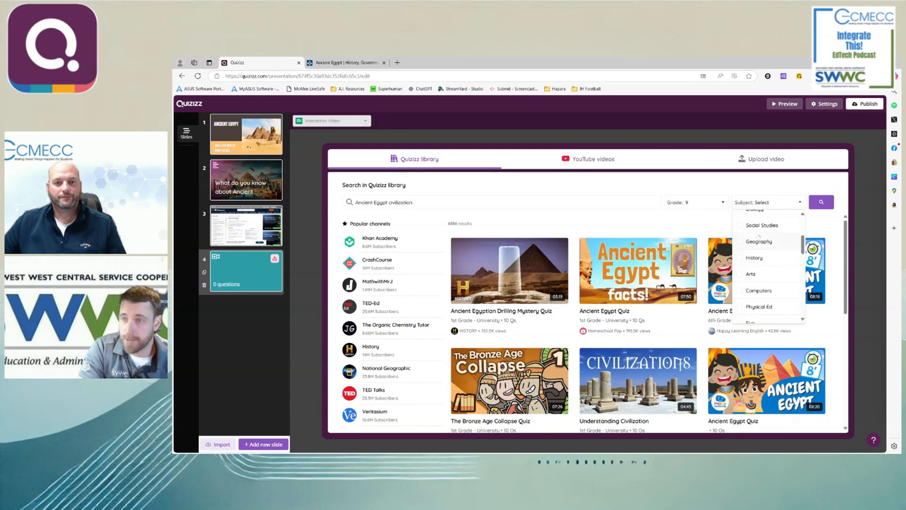
{"action": "left_click", "coordinate": [754, 226]}
{"action": "left_click", "coordinate": [822, 202]}
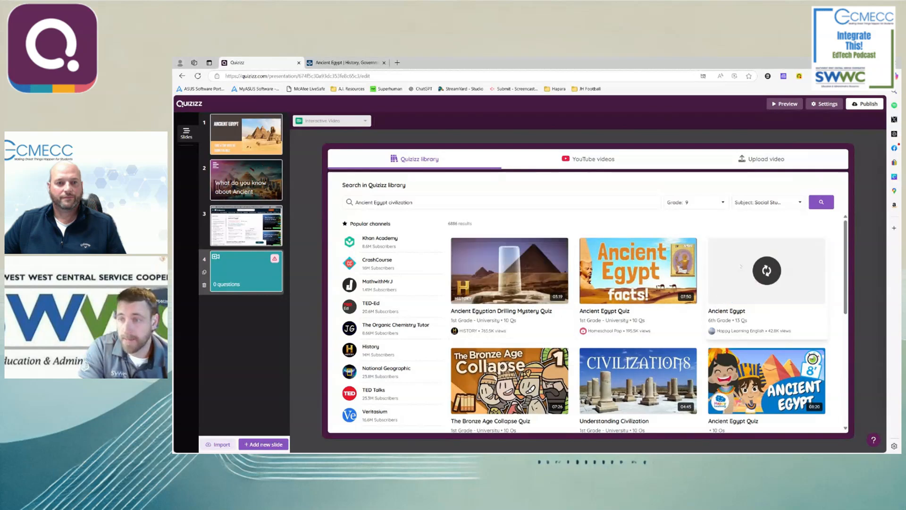
- Look at the YouTube and upload options for the interactive video and return to the Quizizz library results
{"action": "scroll", "coordinate": [720, 298], "scroll_direction": "down", "scroll_amount": 1}
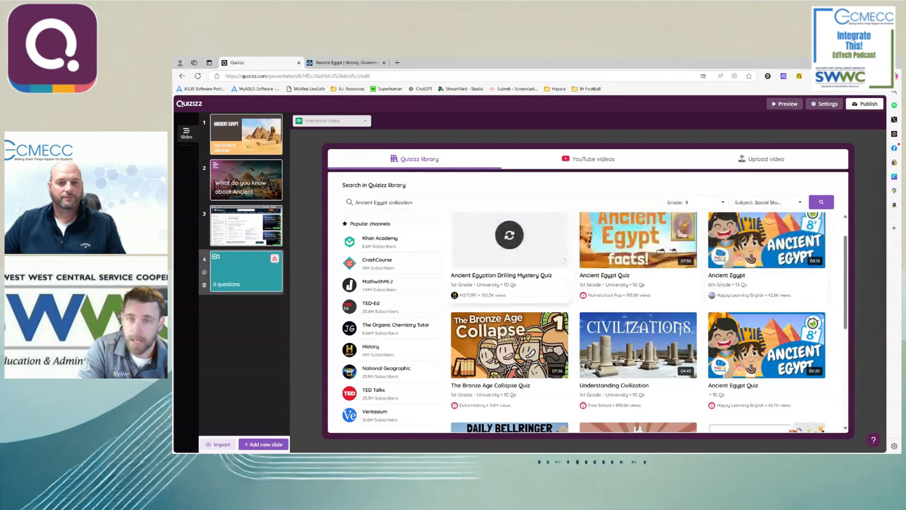
{"action": "left_click", "coordinate": [574, 168]}
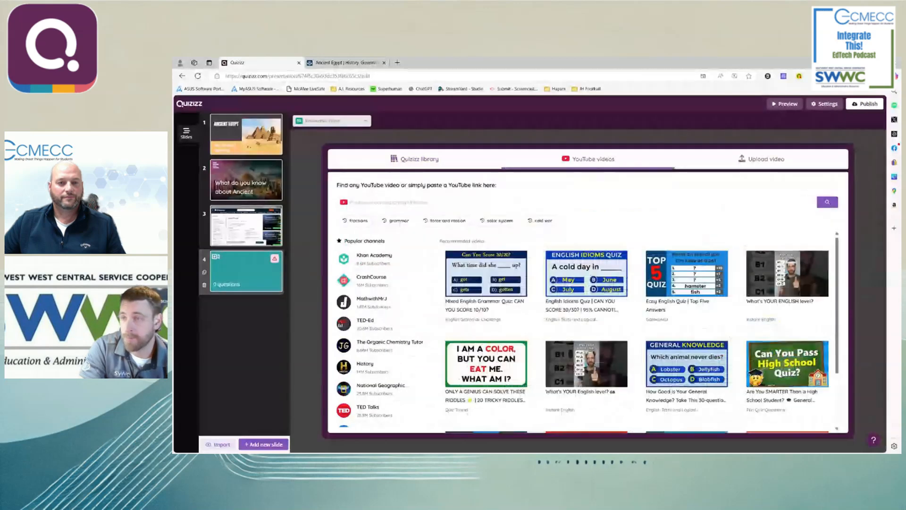
{"action": "left_click", "coordinate": [566, 202]}
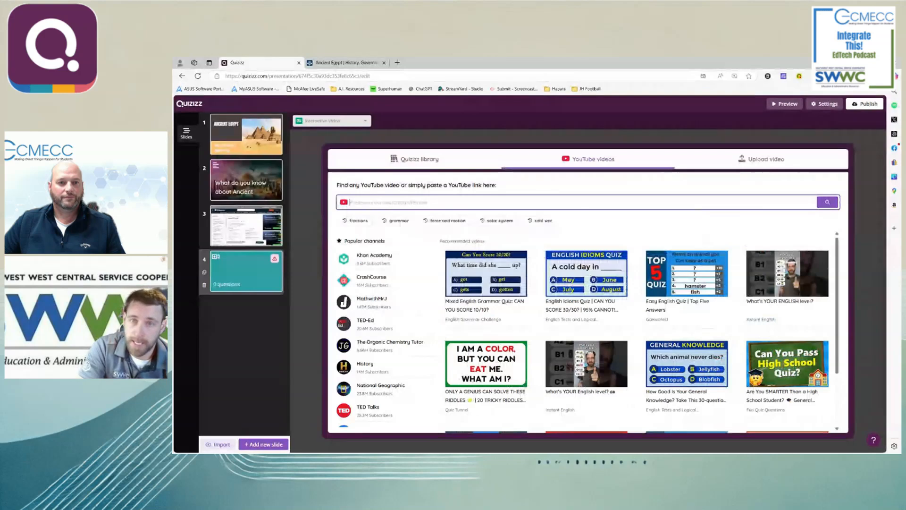
{"action": "left_click", "coordinate": [757, 166]}
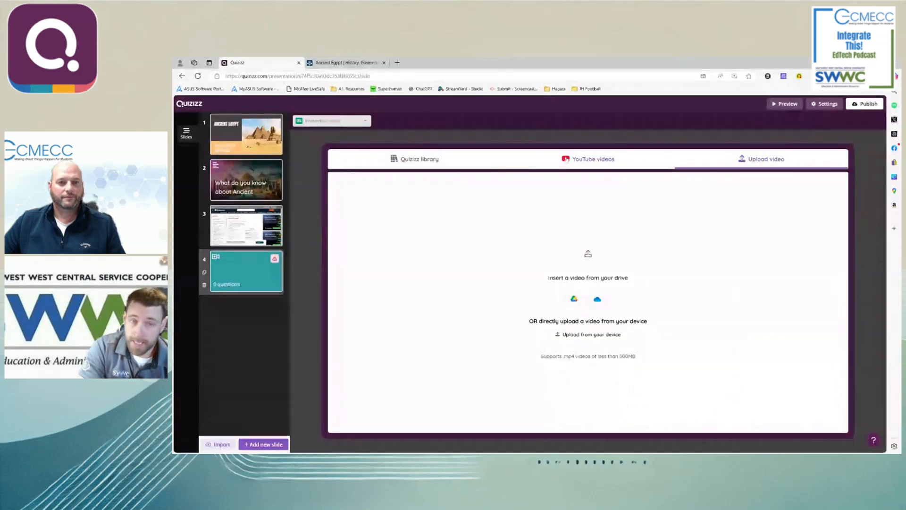
{"action": "left_click", "coordinate": [594, 159]}
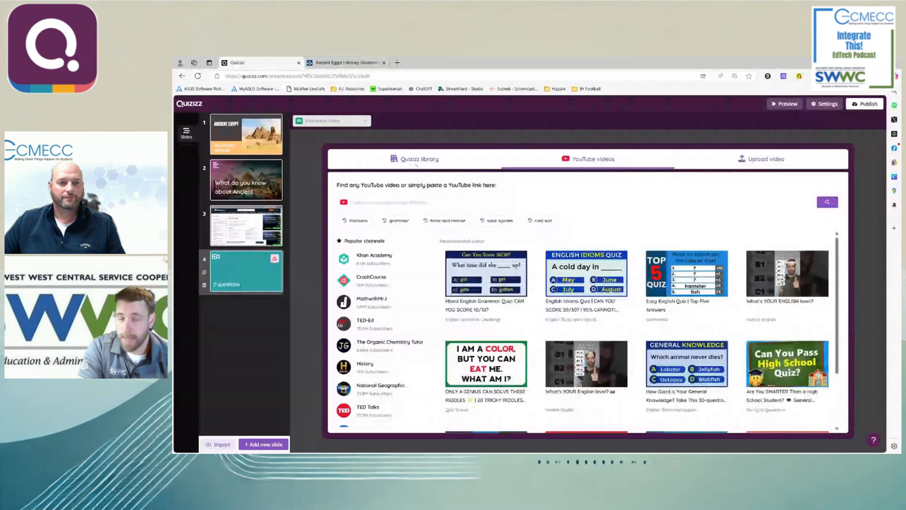
{"action": "left_click", "coordinate": [416, 160]}
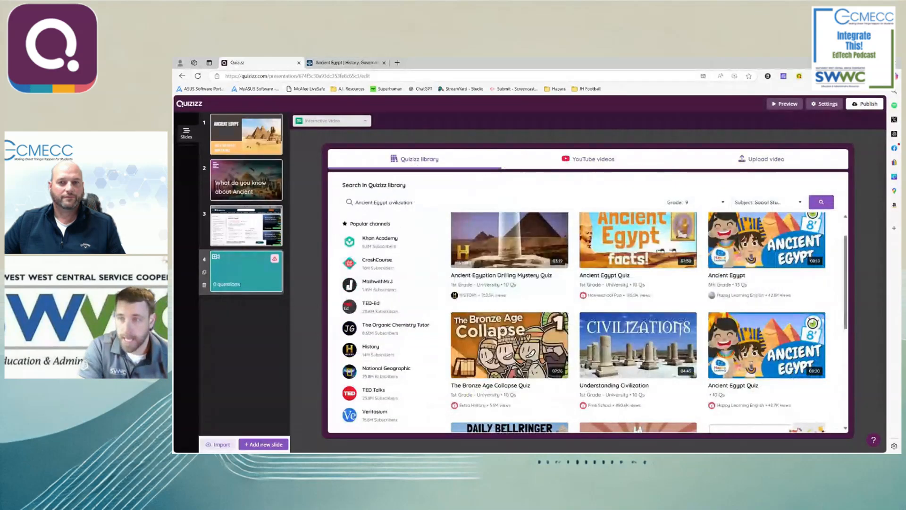
- Look through the Quizizz library's interactive videos for a suitable one on ancient Egypt
{"action": "scroll", "coordinate": [544, 310], "scroll_direction": "down", "scroll_amount": 2}
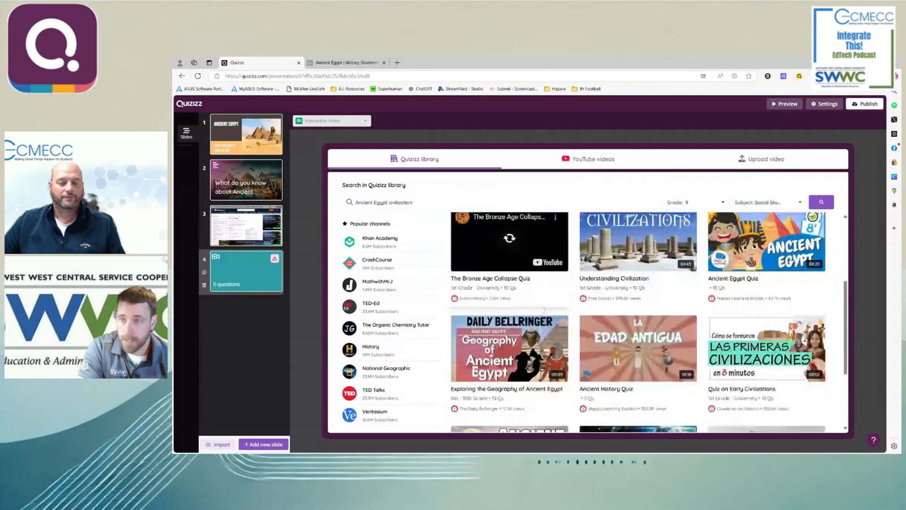
{"action": "scroll", "coordinate": [544, 310], "scroll_direction": "down", "scroll_amount": 2}
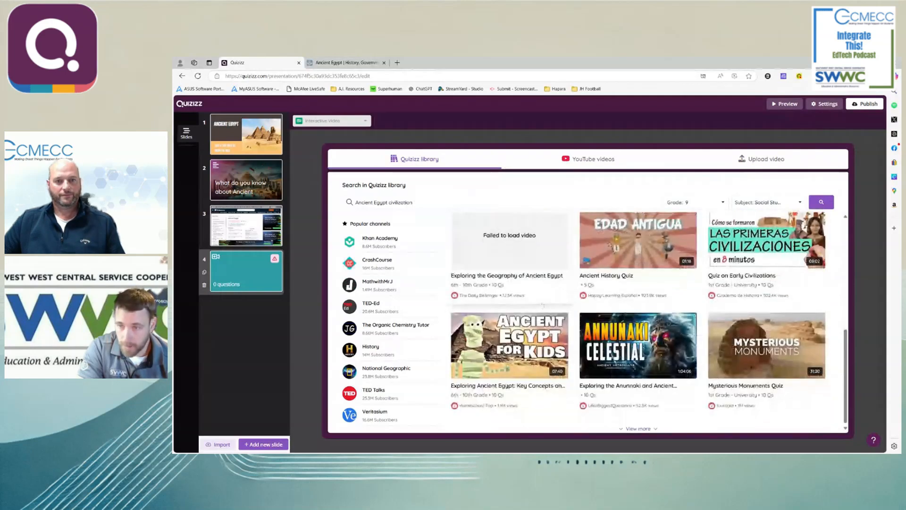
{"action": "scroll", "coordinate": [542, 305], "scroll_direction": "up", "scroll_amount": 1}
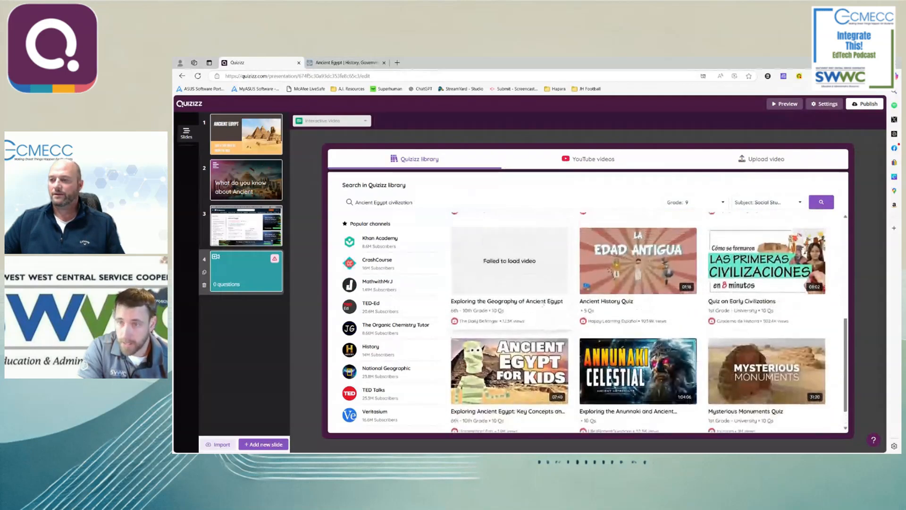
{"action": "scroll", "coordinate": [543, 304], "scroll_direction": "up", "scroll_amount": 1}
{"action": "scroll", "coordinate": [543, 303], "scroll_direction": "up", "scroll_amount": 5}
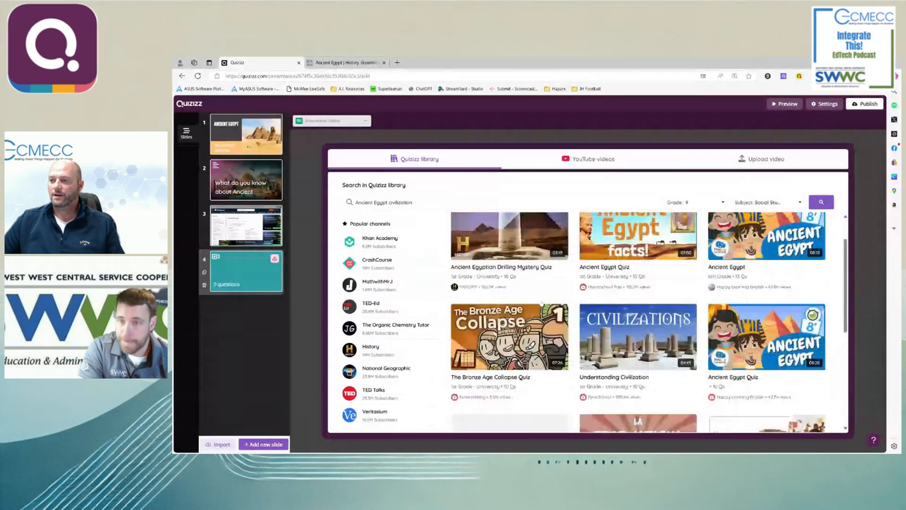
{"action": "scroll", "coordinate": [542, 304], "scroll_direction": "up", "scroll_amount": 2}
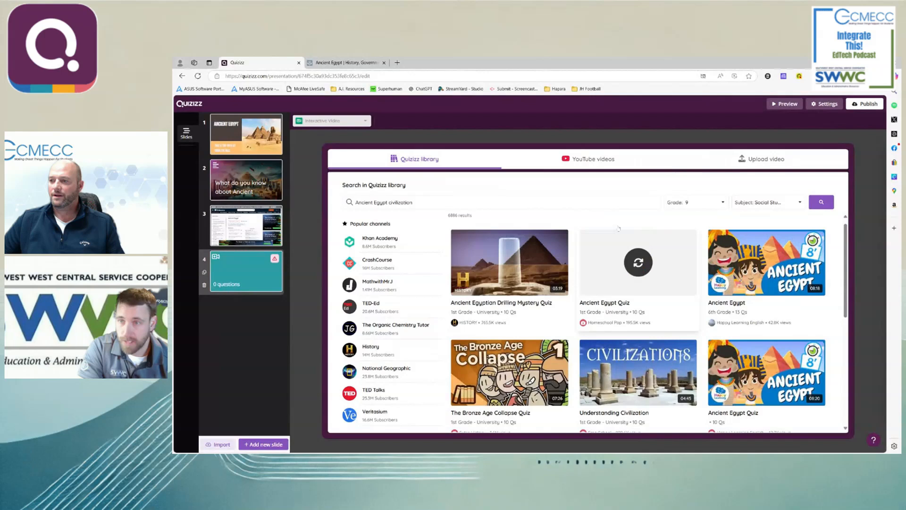
- Set the grade filter to 7th only, rerun the search and look through the matching videos
{"action": "left_click", "coordinate": [695, 207]}
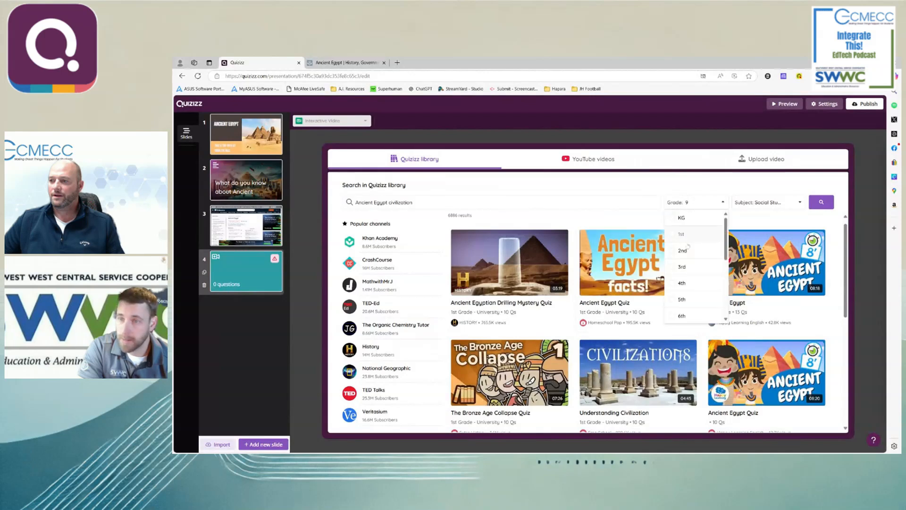
{"action": "scroll", "coordinate": [682, 264], "scroll_direction": "down", "scroll_amount": 2}
{"action": "left_click", "coordinate": [681, 262]}
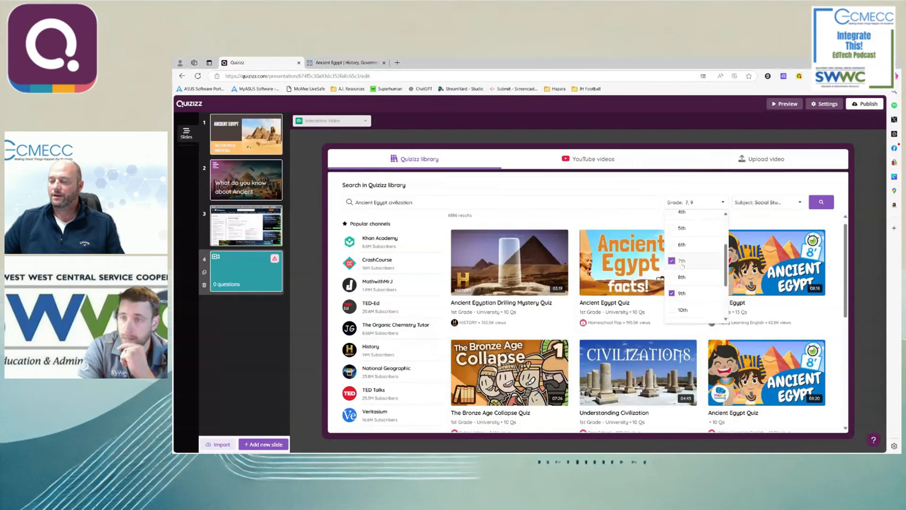
{"action": "left_click", "coordinate": [821, 203]}
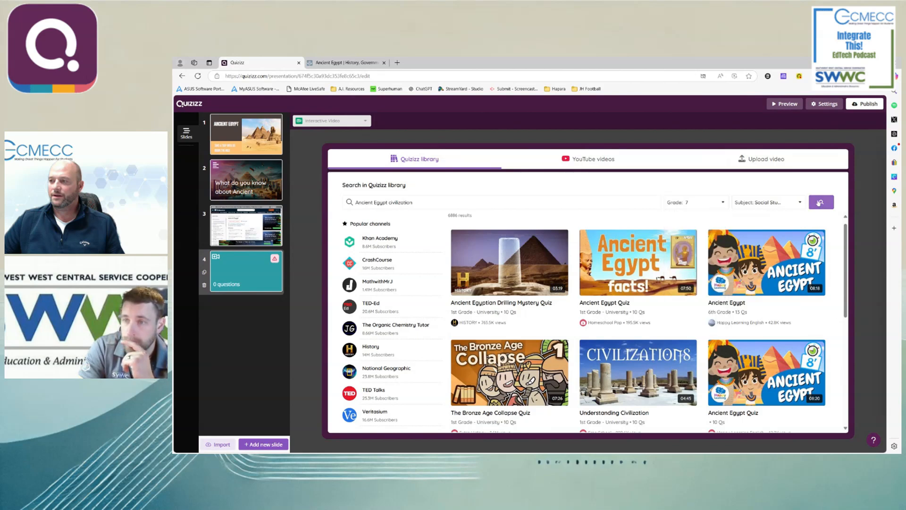
{"action": "left_click", "coordinate": [821, 204]}
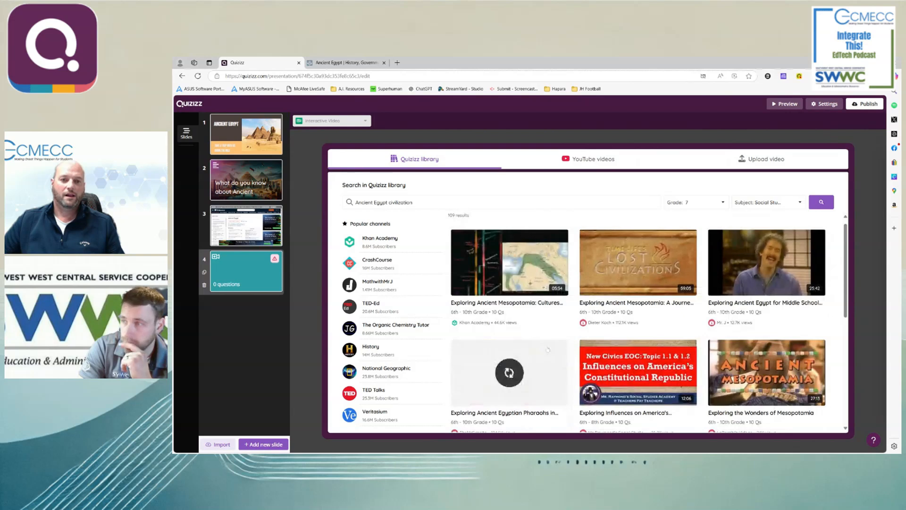
{"action": "scroll", "coordinate": [637, 354], "scroll_direction": "down", "scroll_amount": 1}
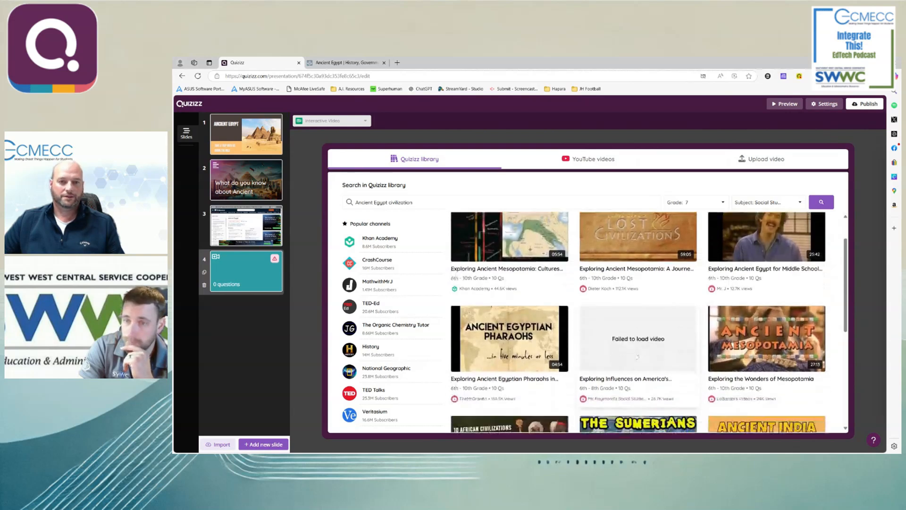
{"action": "scroll", "coordinate": [638, 357], "scroll_direction": "down", "scroll_amount": 5}
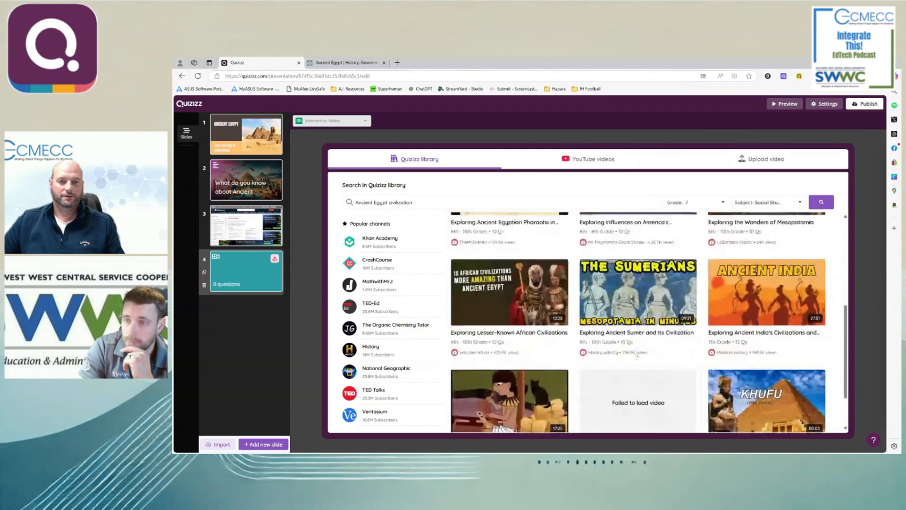
- Change the library search to "Ancient Egypt explained"
{"action": "scroll", "coordinate": [637, 357], "scroll_direction": "up", "scroll_amount": 5}
{"action": "left_click", "coordinate": [412, 202]}
{"action": "left_click_drag", "start_coordinate": [412, 202], "coordinate": [389, 202]}
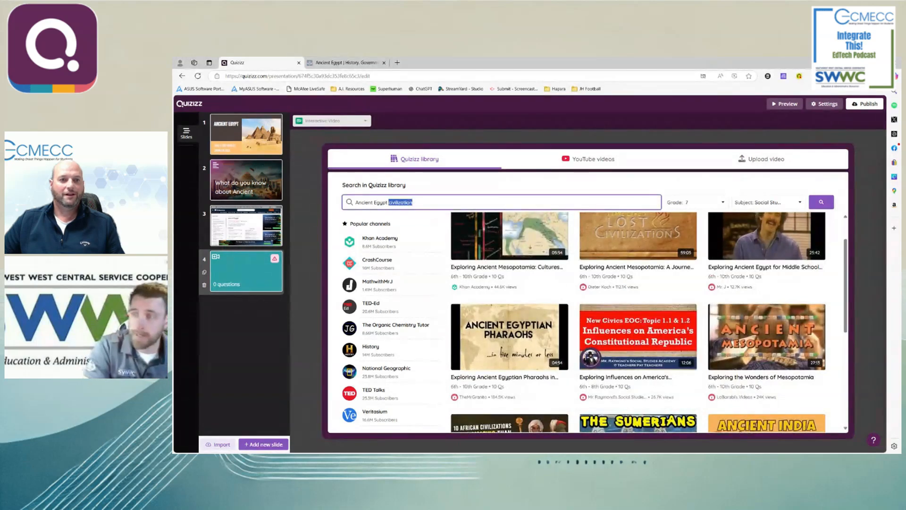
{"action": "type", "text": "explained"}
{"action": "key", "text": "Return"}
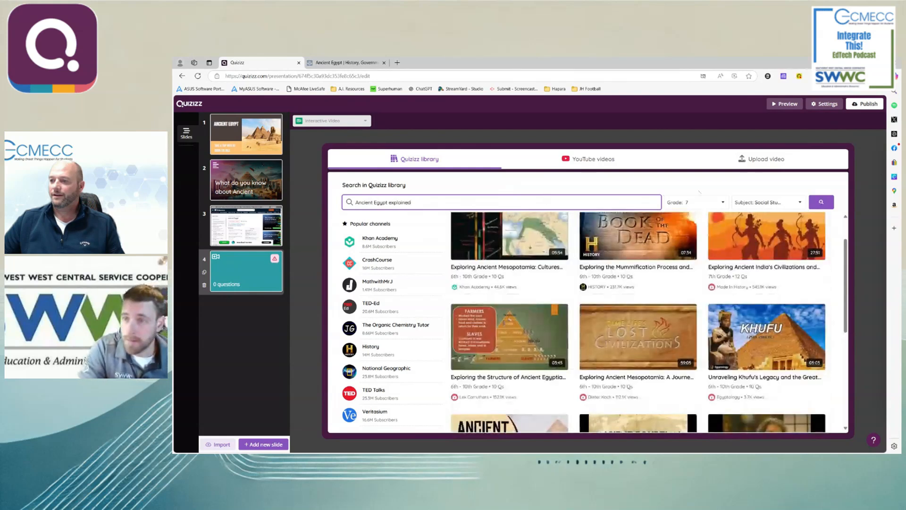
- Clear the grade filter and open the details of the interactive video "Exploring Ancient Egypt in 12 Minutes"
{"action": "left_click", "coordinate": [697, 202]}
{"action": "left_click", "coordinate": [680, 263]}
{"action": "left_click", "coordinate": [828, 204]}
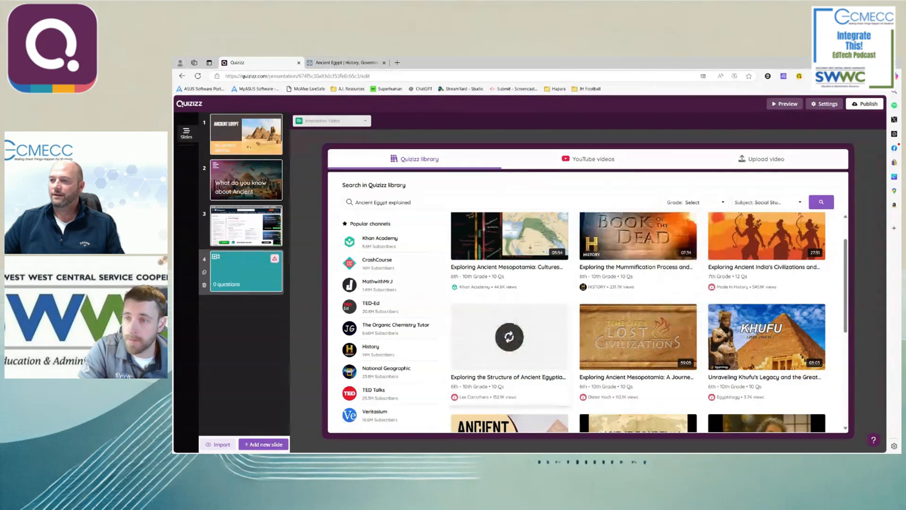
{"action": "scroll", "coordinate": [612, 390], "scroll_direction": "down", "scroll_amount": 4}
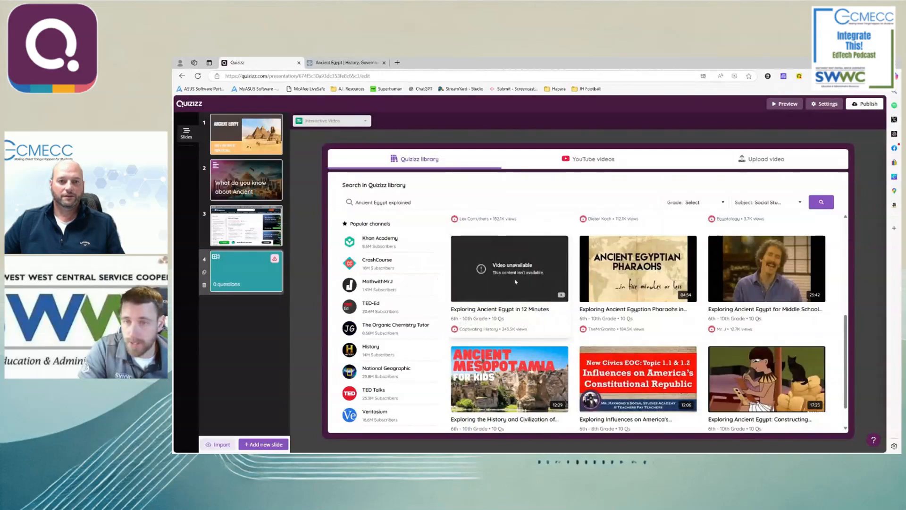
{"action": "left_click", "coordinate": [515, 309]}
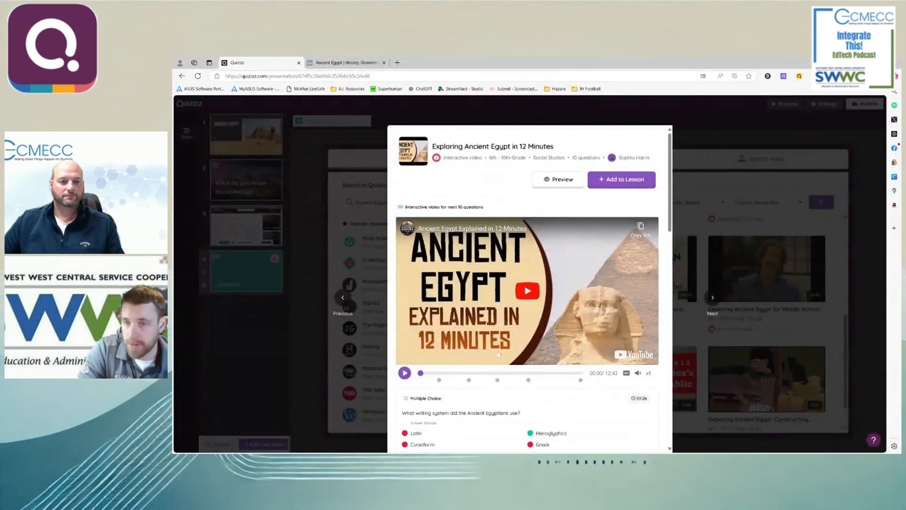
- Review the questions of "Exploring Ancient Egypt in 12 Minutes" and add the interactive video to the lesson
{"action": "scroll", "coordinate": [453, 331], "scroll_direction": "down", "scroll_amount": 3}
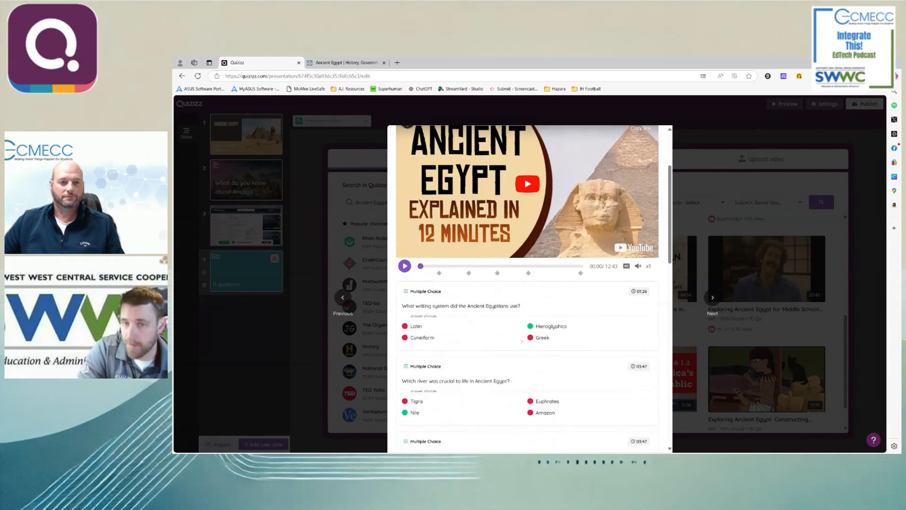
{"action": "left_click", "coordinate": [439, 274]}
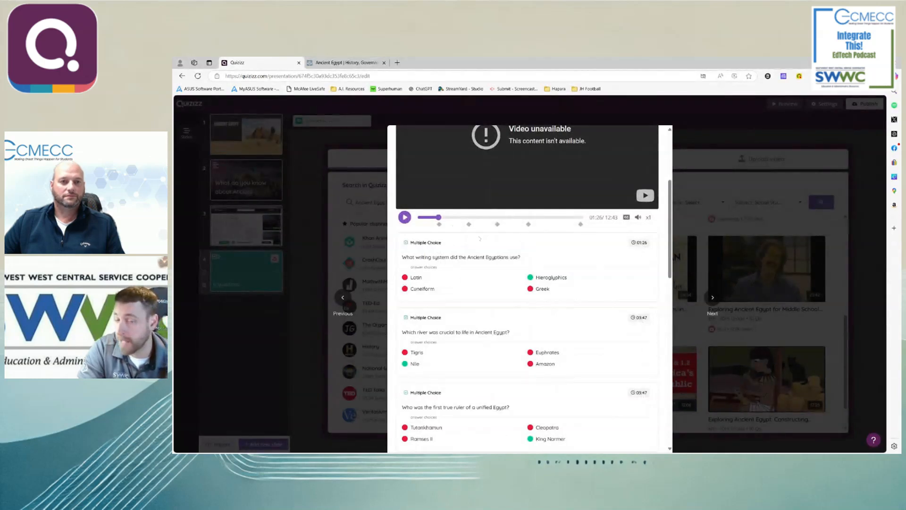
{"action": "scroll", "coordinate": [469, 224], "scroll_direction": "down", "scroll_amount": 4}
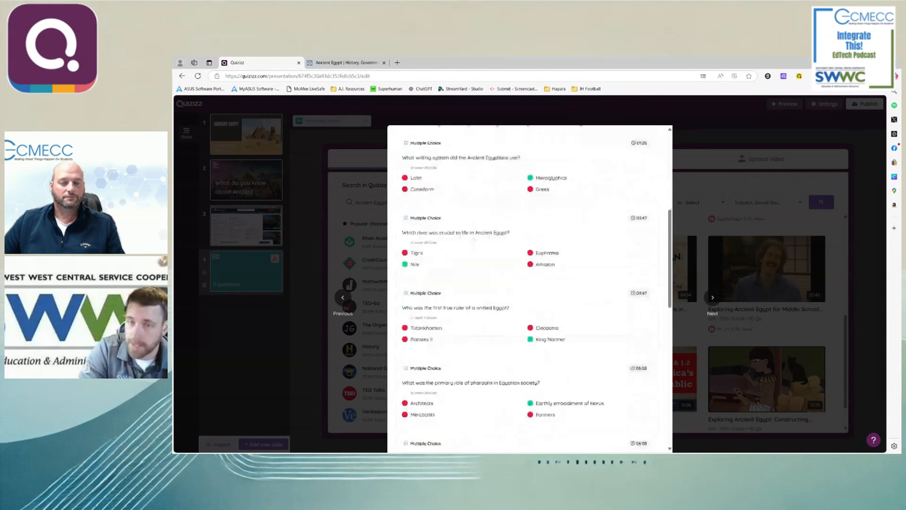
{"action": "scroll", "coordinate": [469, 225], "scroll_direction": "up", "scroll_amount": 5}
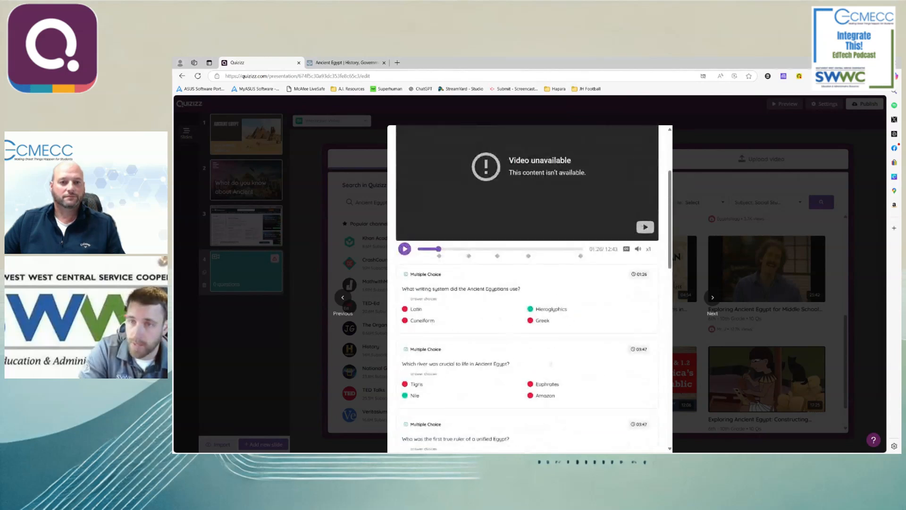
{"action": "scroll", "coordinate": [541, 362], "scroll_direction": "up", "scroll_amount": 3}
{"action": "scroll", "coordinate": [541, 361], "scroll_direction": "down", "scroll_amount": 15}
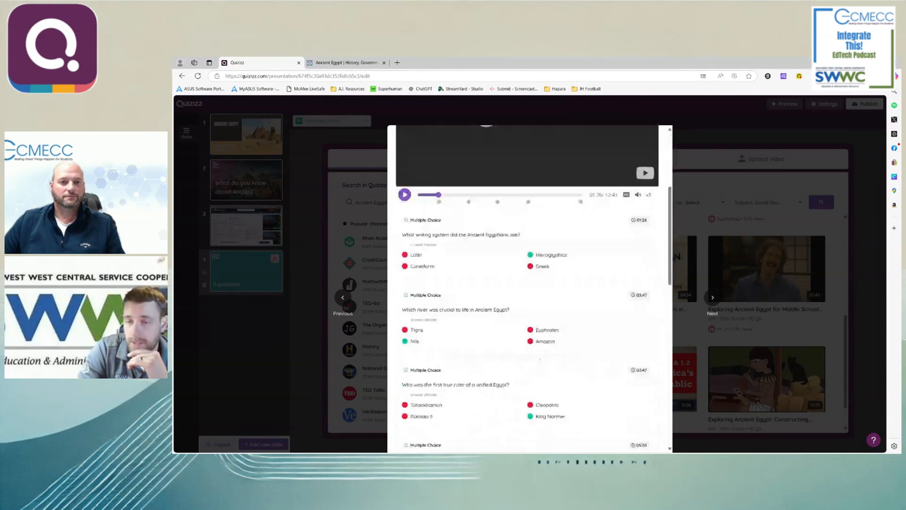
{"action": "scroll", "coordinate": [539, 359], "scroll_direction": "up", "scroll_amount": 15}
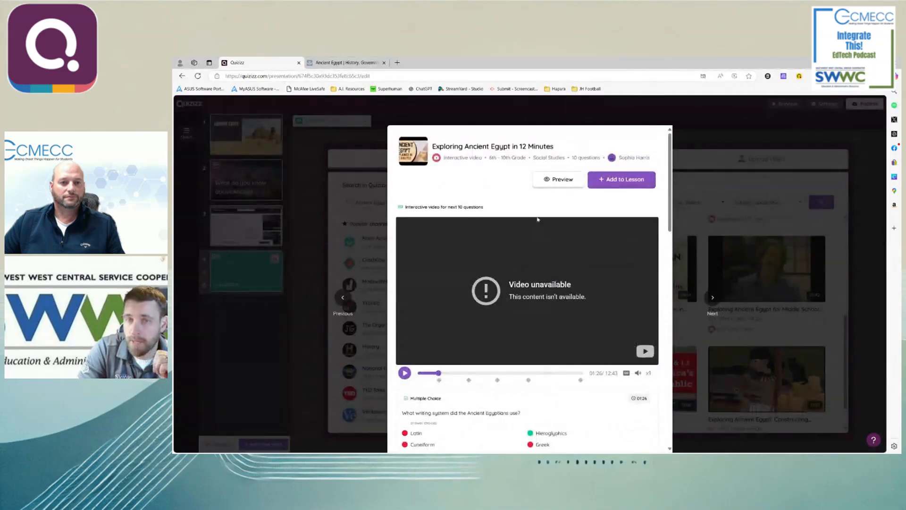
{"action": "left_click", "coordinate": [613, 183]}
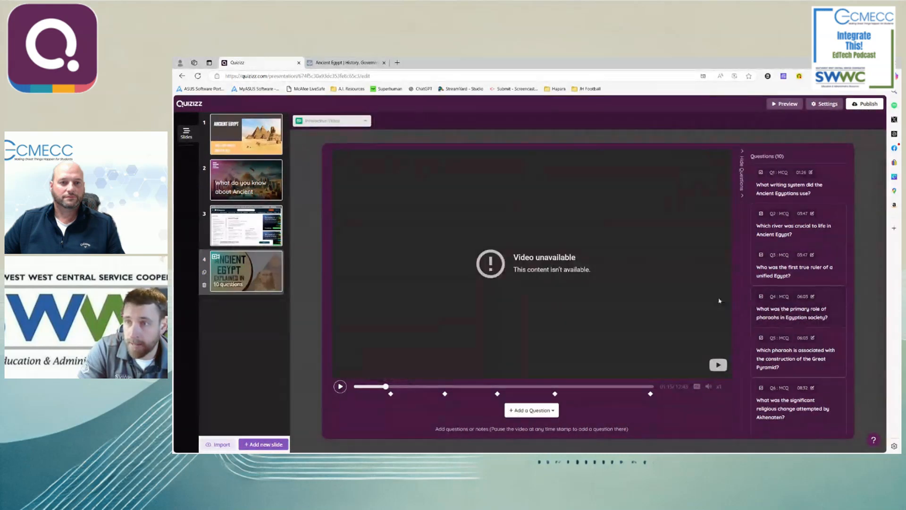
- View the question about the river crucial to Ancient Egypt, and delete the question about the pharaoh associated with the Great Pyramid
{"action": "left_click", "coordinate": [772, 232]}
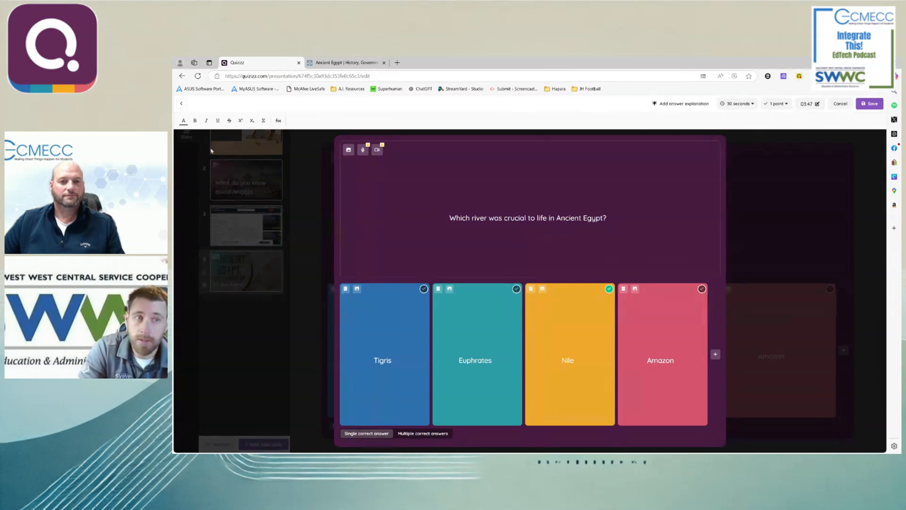
{"action": "left_click", "coordinate": [181, 103]}
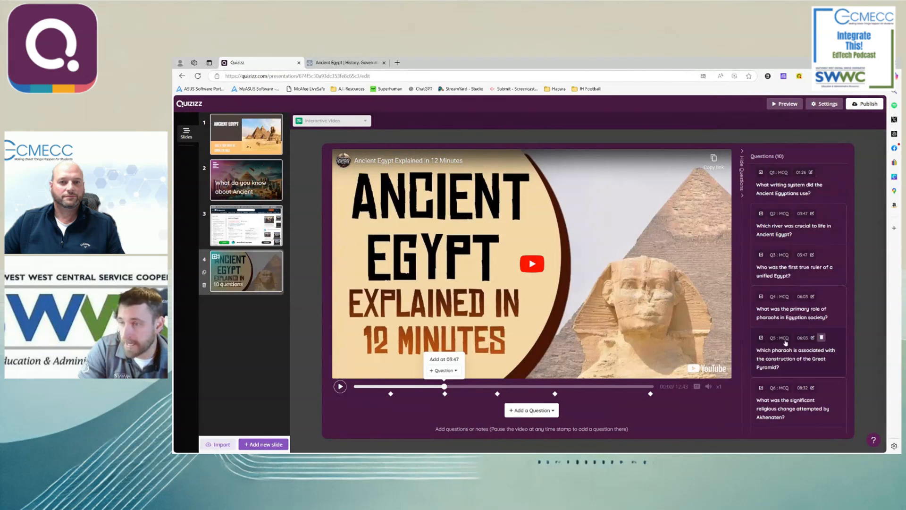
{"action": "scroll", "coordinate": [823, 326], "scroll_direction": "down", "scroll_amount": 1}
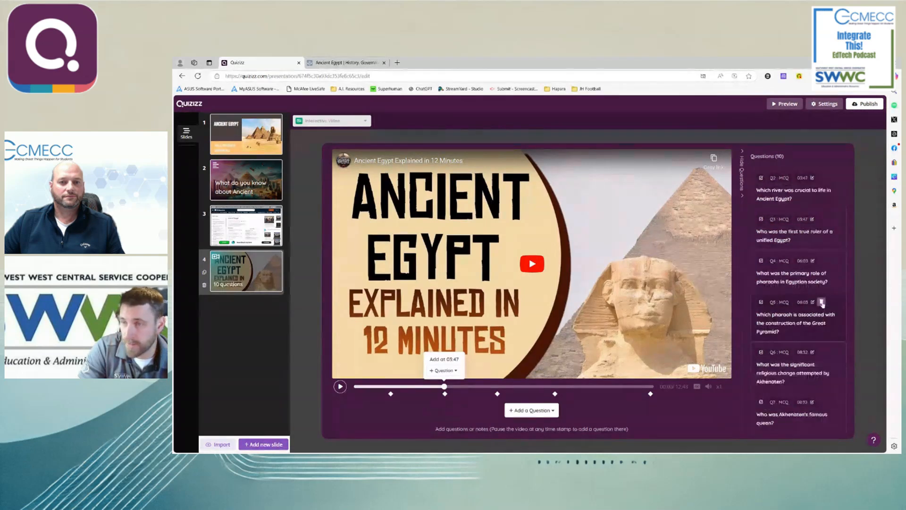
{"action": "left_click", "coordinate": [822, 304]}
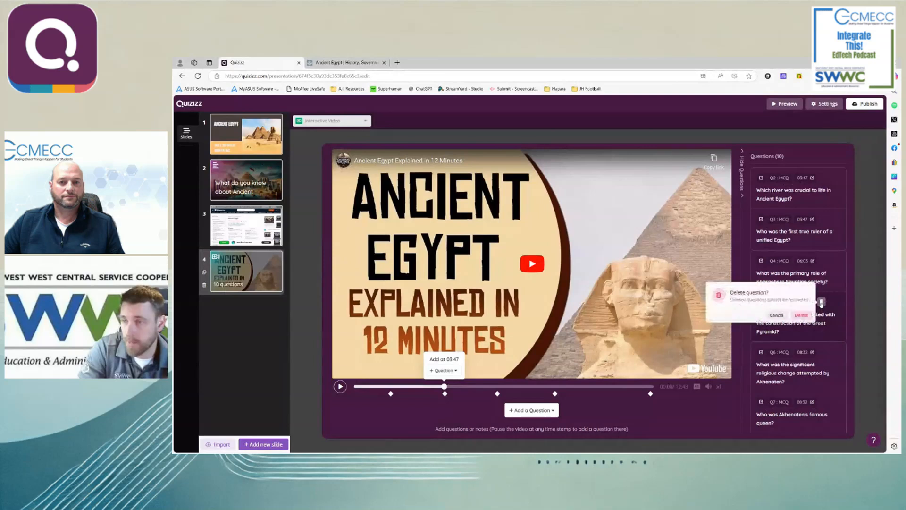
{"action": "left_click", "coordinate": [801, 315]}
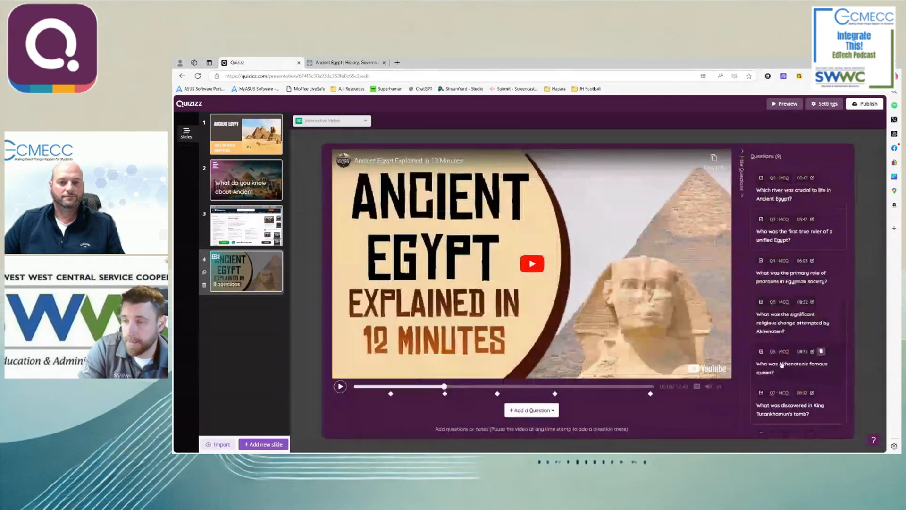
- Try to reword the question about Cleopatra's child as "Who is at the top of the egyptian heirarchy?"
{"action": "scroll", "coordinate": [782, 366], "scroll_direction": "down", "scroll_amount": 1}
{"action": "scroll", "coordinate": [783, 367], "scroll_direction": "down", "scroll_amount": 1}
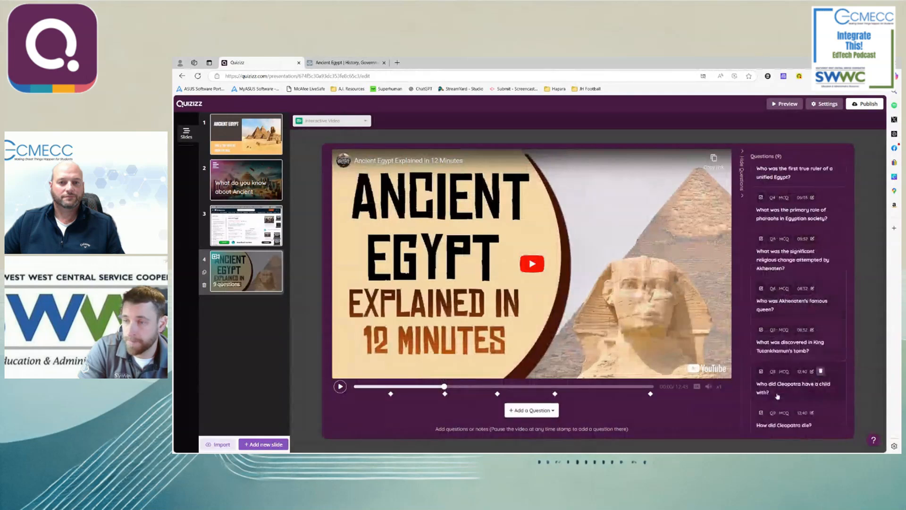
{"action": "left_click", "coordinate": [779, 396]}
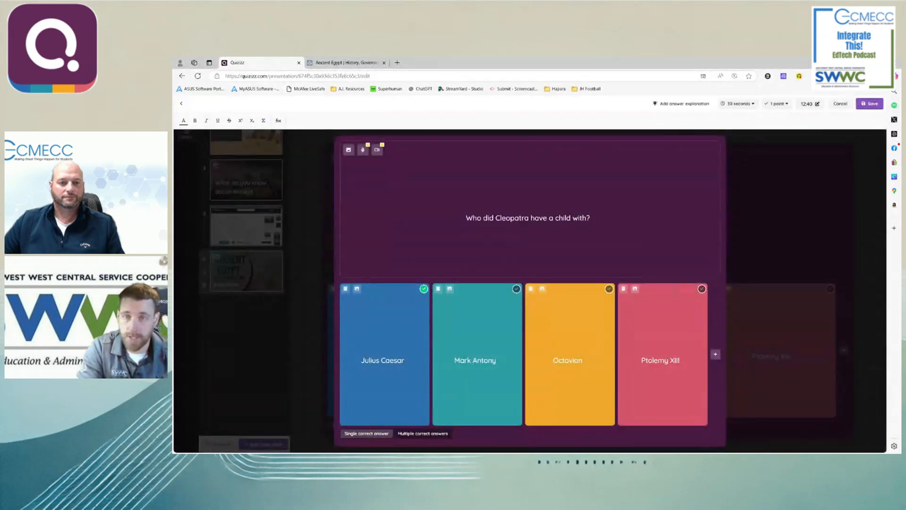
{"action": "left_click_drag", "start_coordinate": [591, 218], "coordinate": [499, 218]}
{"action": "key", "text": "BackSpace"}
{"action": "key", "text": "BackSpace"}
{"action": "type", "text": "Who is at the top of the egyptian heirarcy"}
{"action": "type", "text": "y?"}
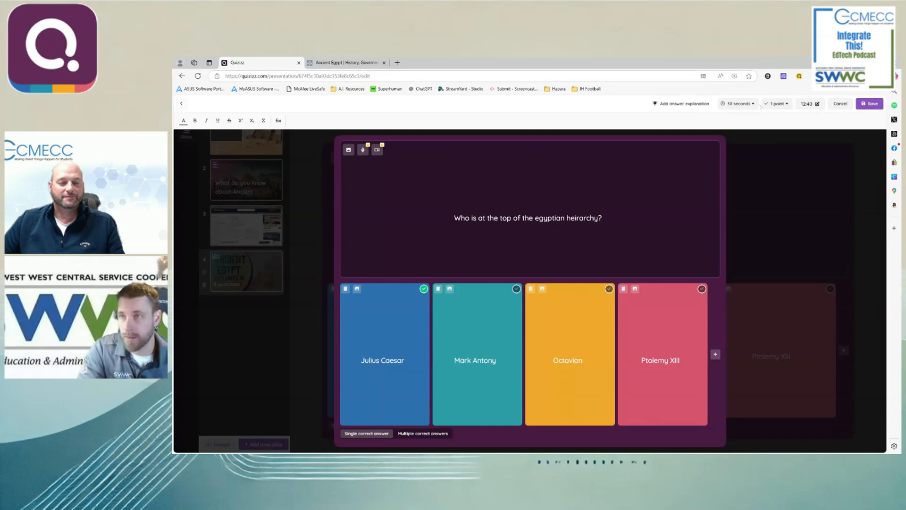
- Look at the question's point and time limit options, and leave the question editor without saving
{"action": "left_click", "coordinate": [778, 104]}
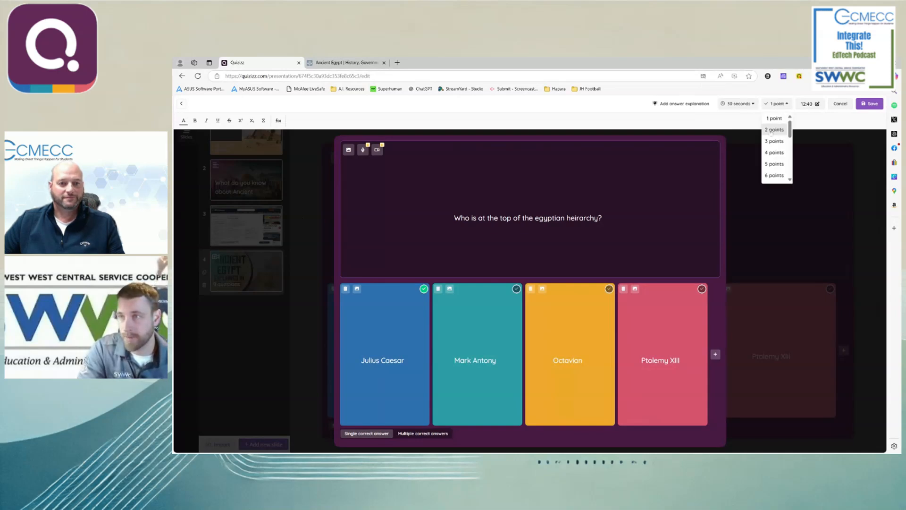
{"action": "left_click", "coordinate": [753, 104]}
{"action": "left_click", "coordinate": [753, 104]}
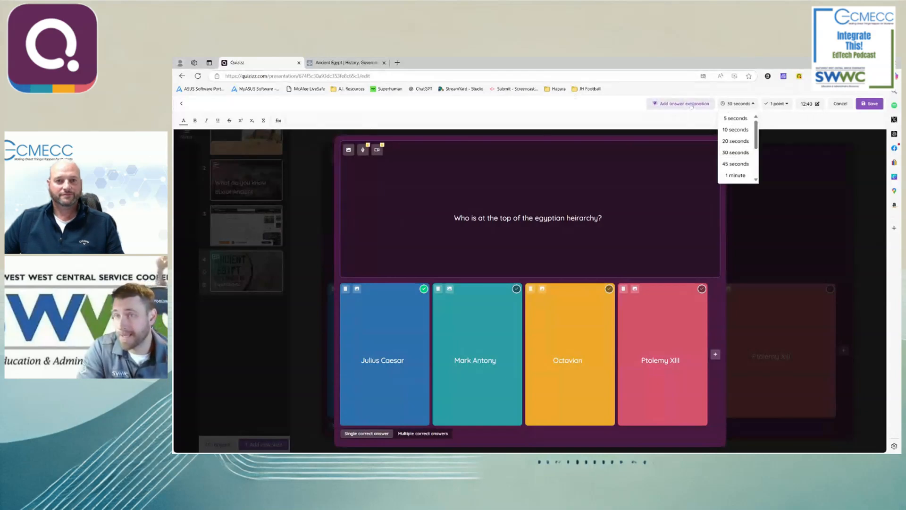
{"action": "left_click", "coordinate": [182, 105]}
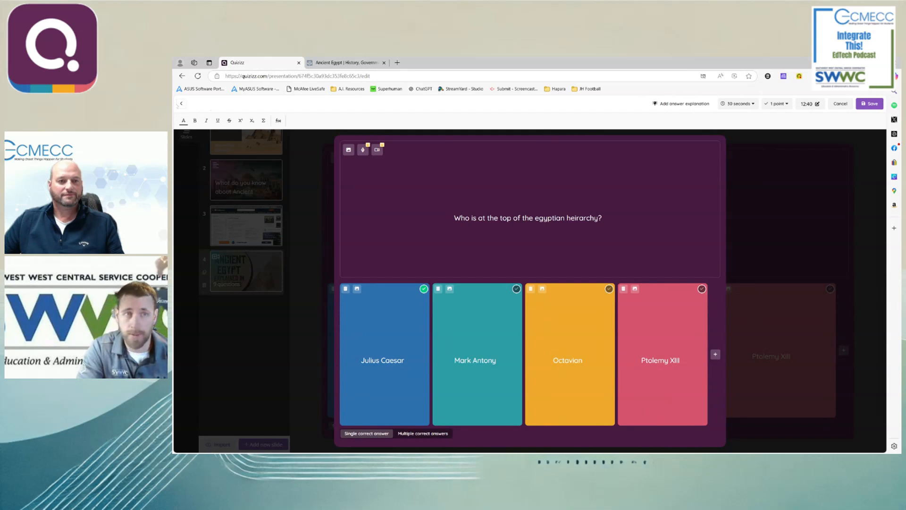
{"action": "left_click", "coordinate": [182, 105]}
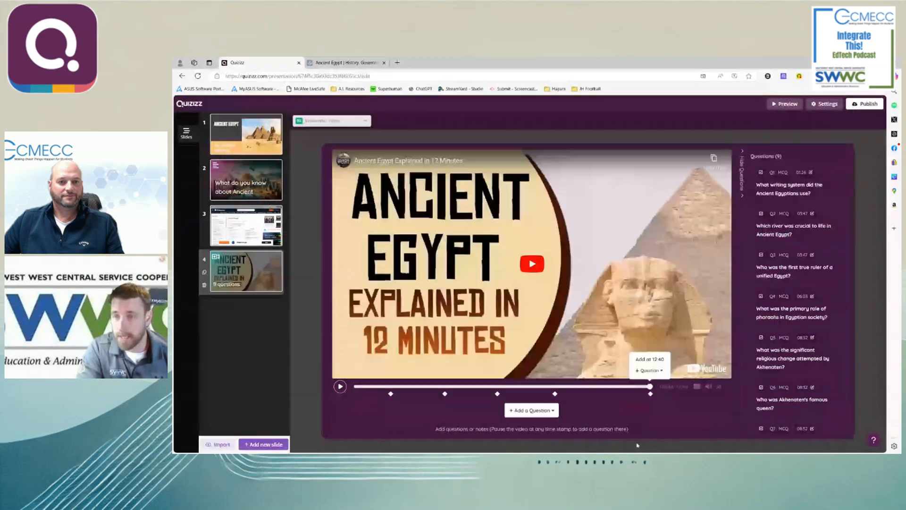
- Check the questions at the video's 12:40 marker and the question types that can be added midway through the video
{"action": "left_click", "coordinate": [651, 393]}
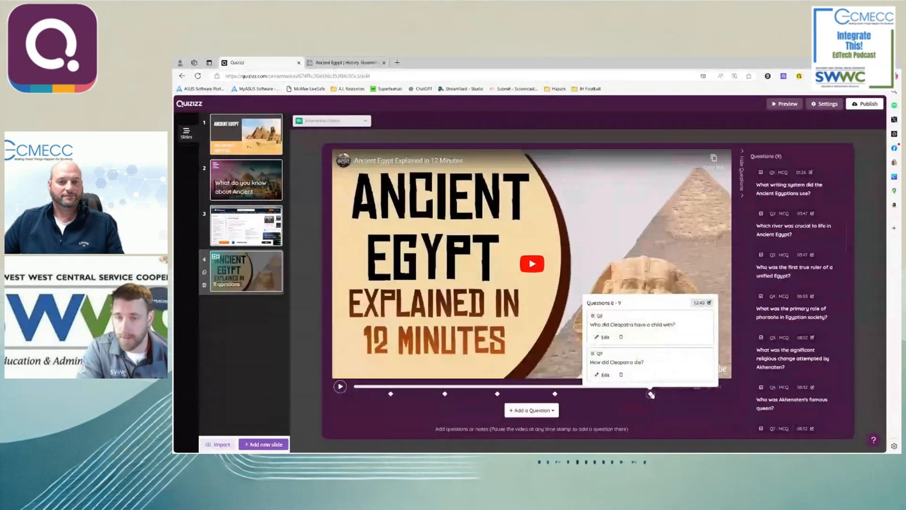
{"action": "left_click", "coordinate": [512, 387]}
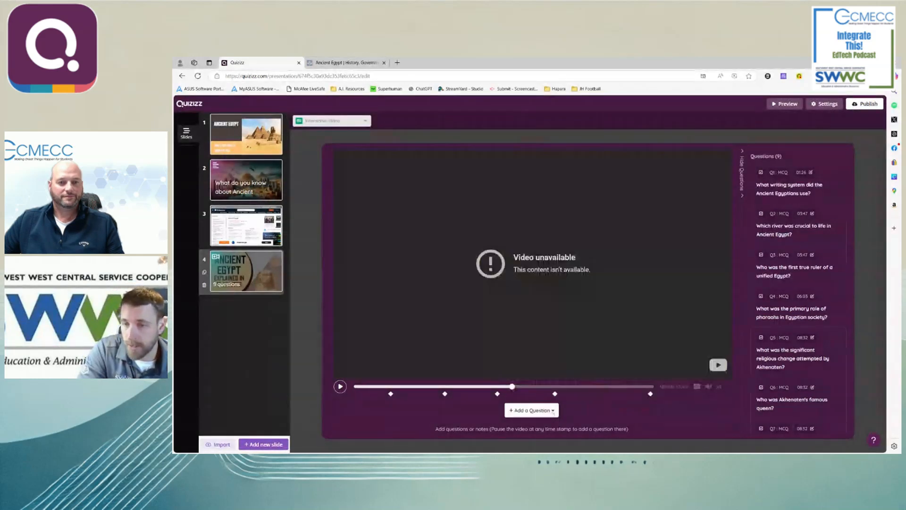
{"action": "left_click", "coordinate": [532, 410]}
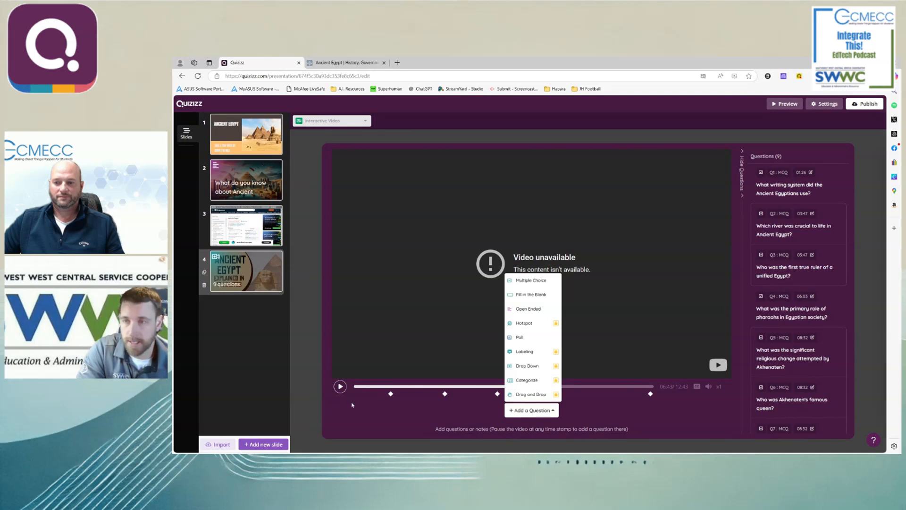
{"action": "left_click", "coordinate": [311, 399]}
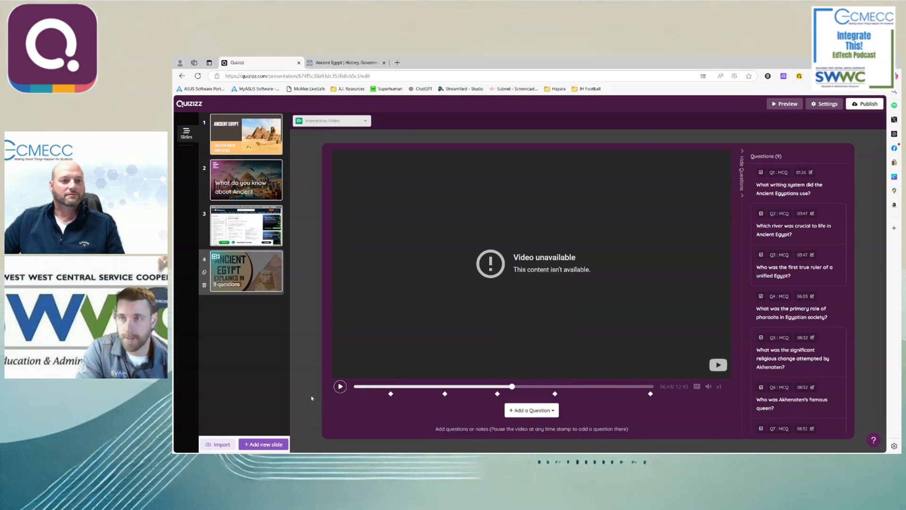
- Preview the interactive video as a participant, reveal the answer to the writing system question, and close the preview
{"action": "left_click", "coordinate": [776, 105]}
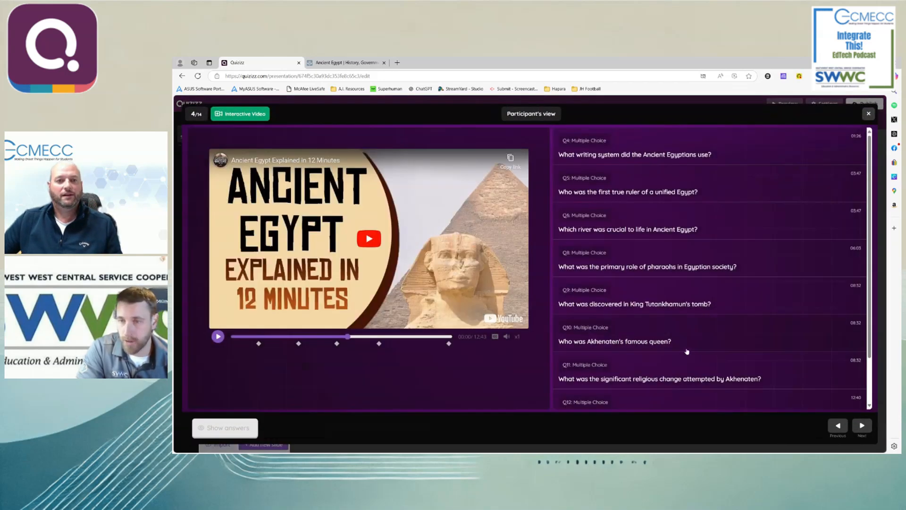
{"action": "left_click", "coordinate": [834, 427]}
{"action": "left_click", "coordinate": [857, 426]}
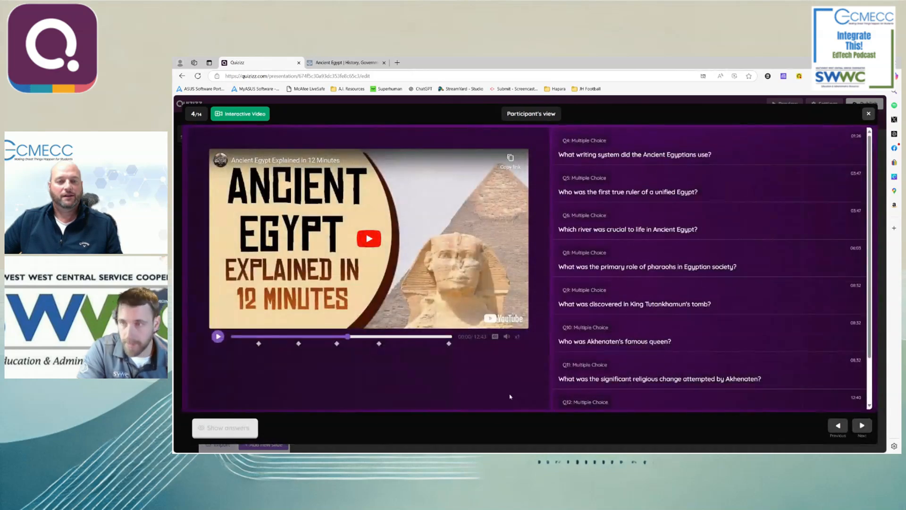
{"action": "left_click", "coordinate": [629, 148]}
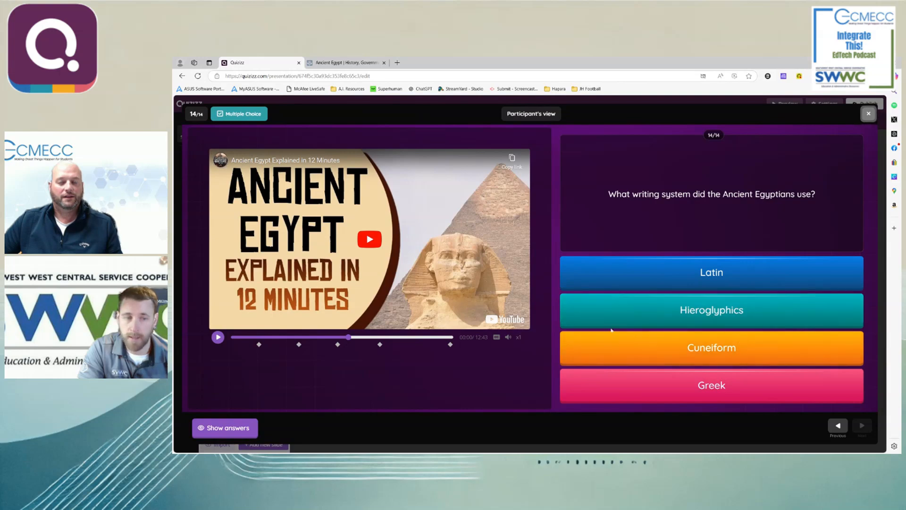
{"action": "left_click", "coordinate": [207, 428]}
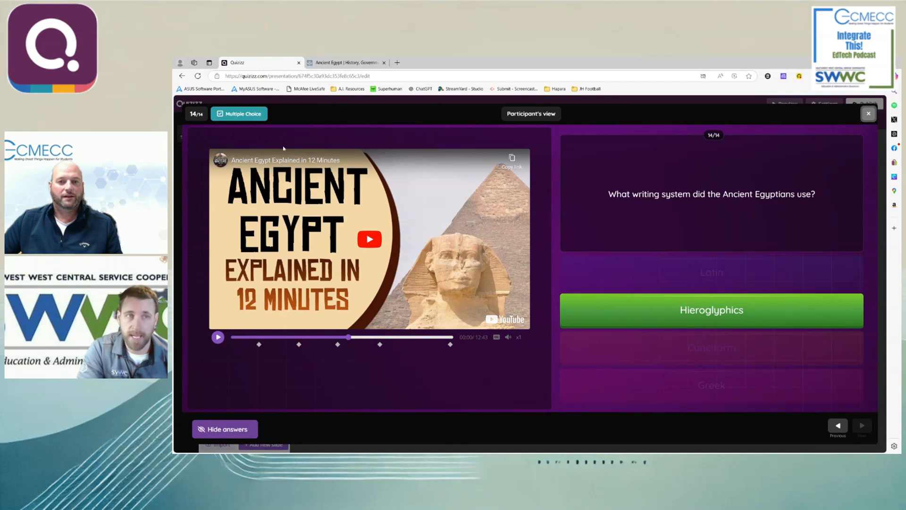
{"action": "left_click", "coordinate": [868, 114]}
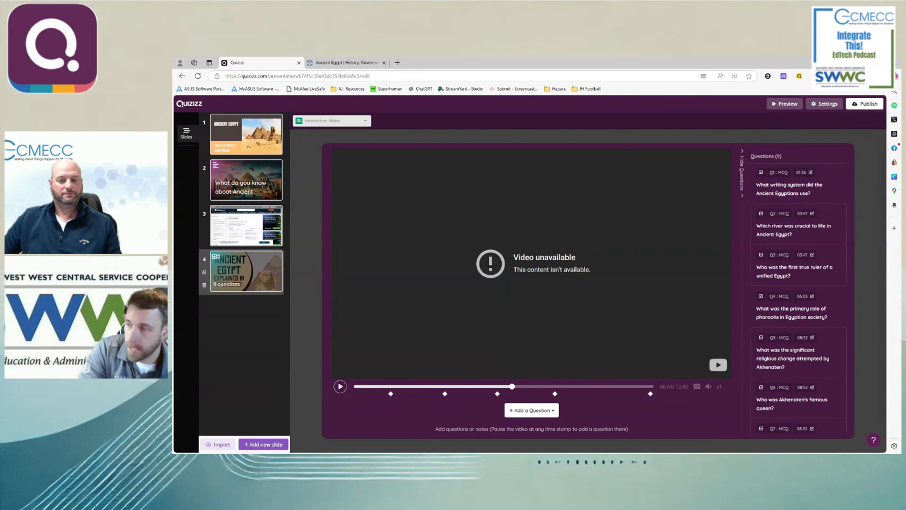
- Add a Draw question slide after the interactive video
{"action": "left_click", "coordinate": [251, 444]}
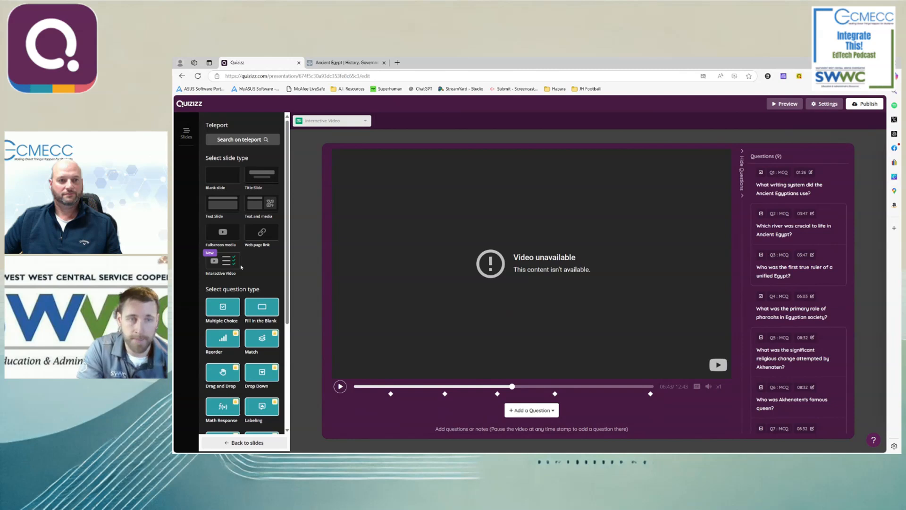
{"action": "scroll", "coordinate": [243, 271], "scroll_direction": "down", "scroll_amount": 3}
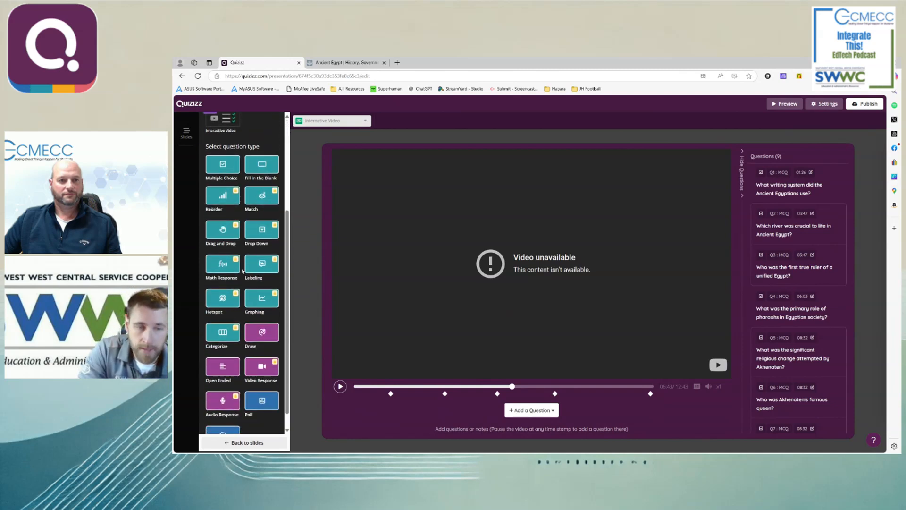
{"action": "scroll", "coordinate": [242, 271], "scroll_direction": "down", "scroll_amount": 1}
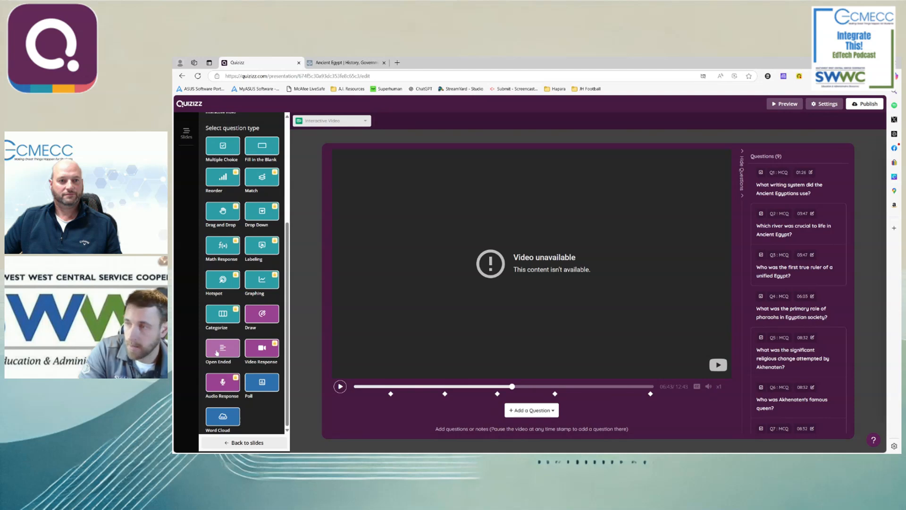
{"action": "left_click", "coordinate": [260, 318]}
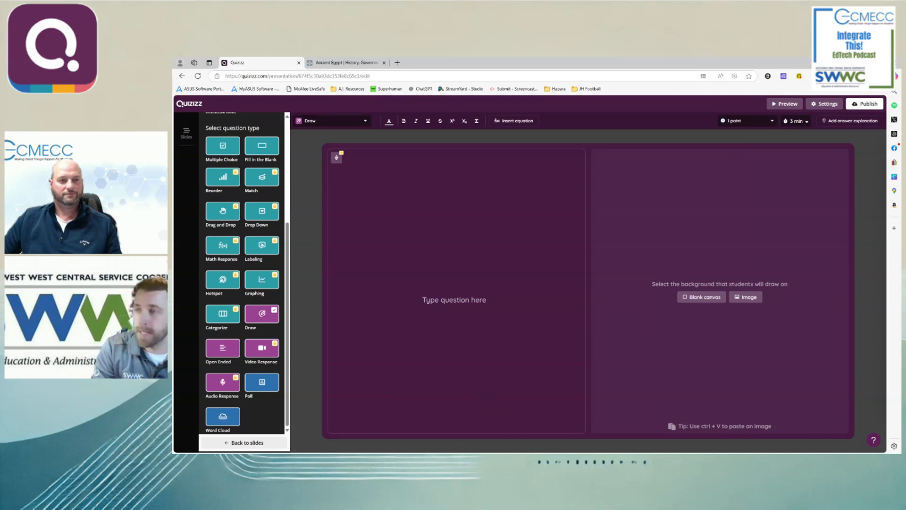
- Enter "Fill in the Egyptian hierarchy using the pyramid." as the Draw question's text
{"action": "left_click", "coordinate": [455, 300]}
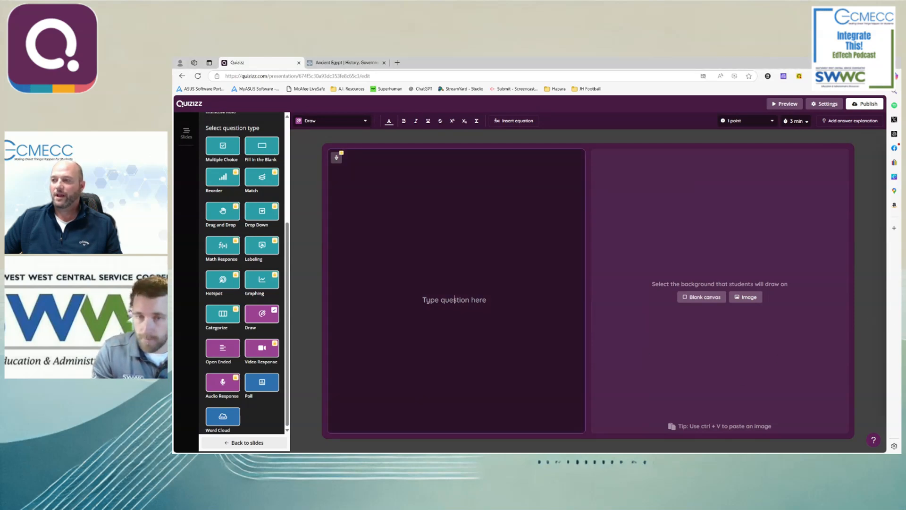
{"action": "type", "text": "Fill in the Egyp"}
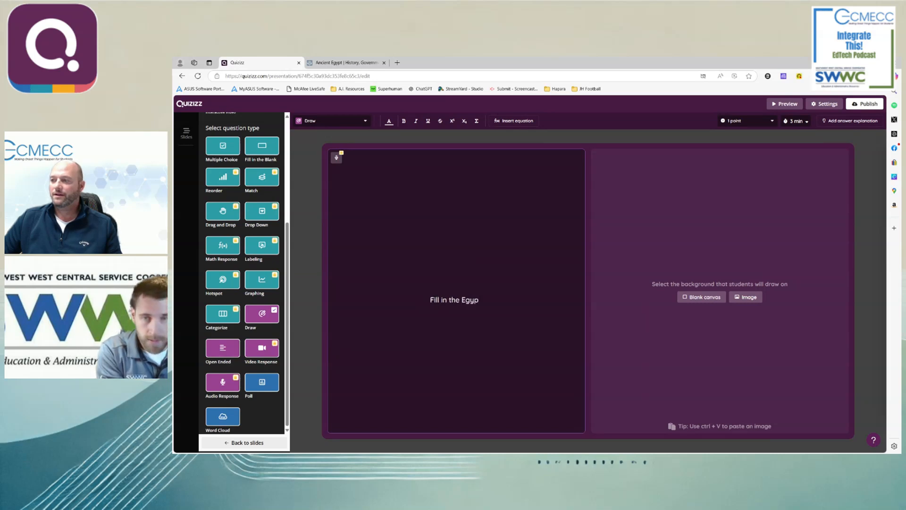
{"action": "type", "text": "tian h"}
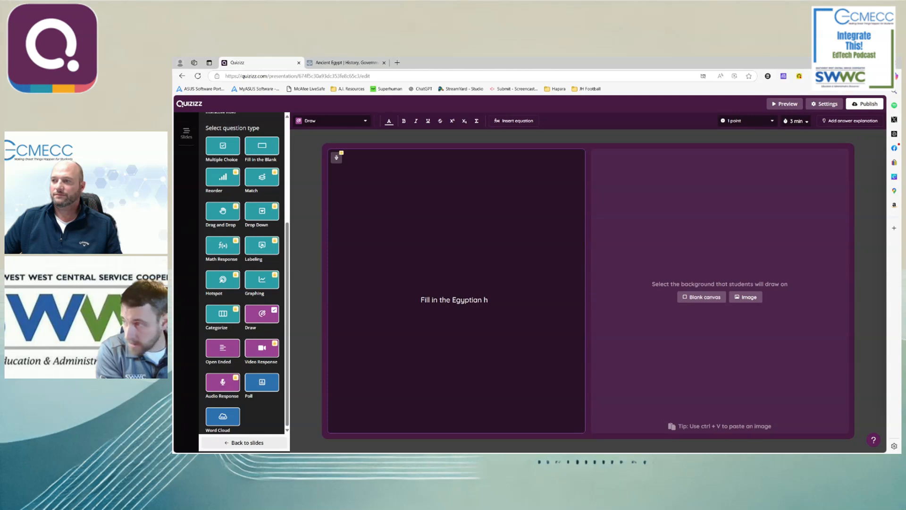
{"action": "type", "text": "e"}
{"action": "type", "text": "er"}
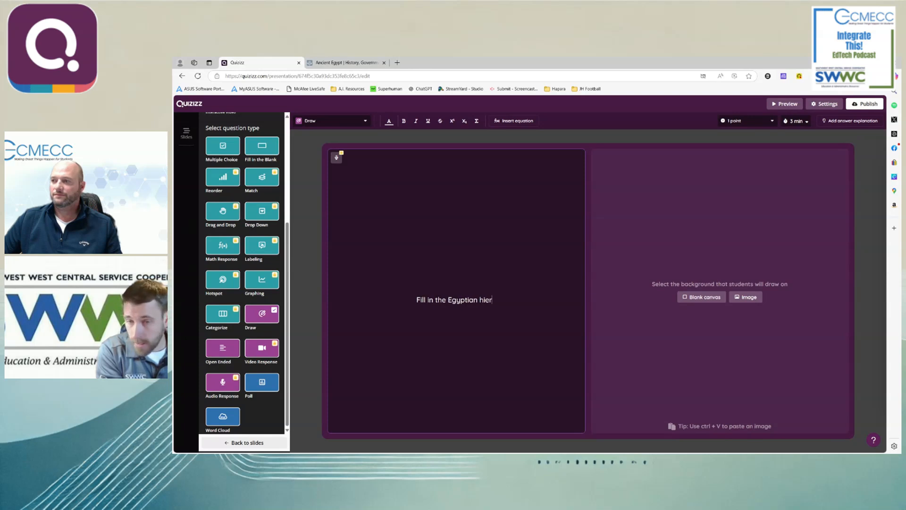
{"action": "type", "text": "archy "}
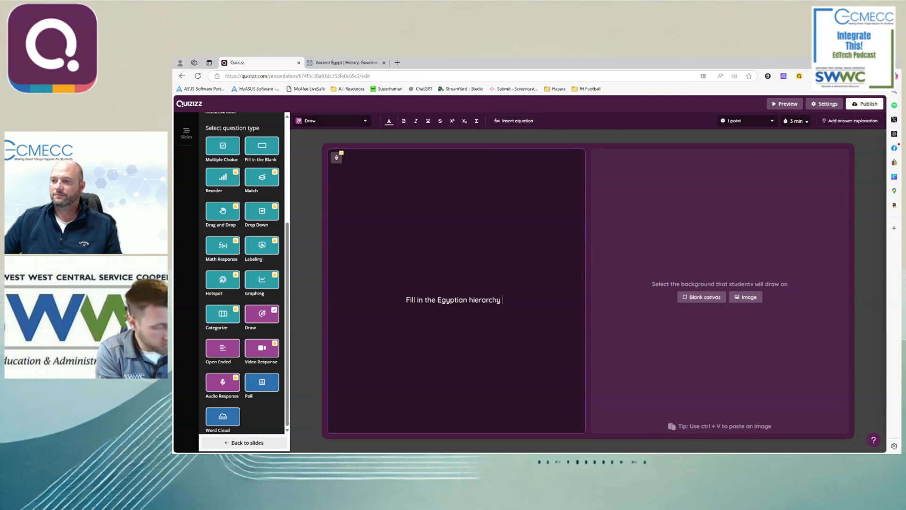
{"action": "type", "text": "using the p"}
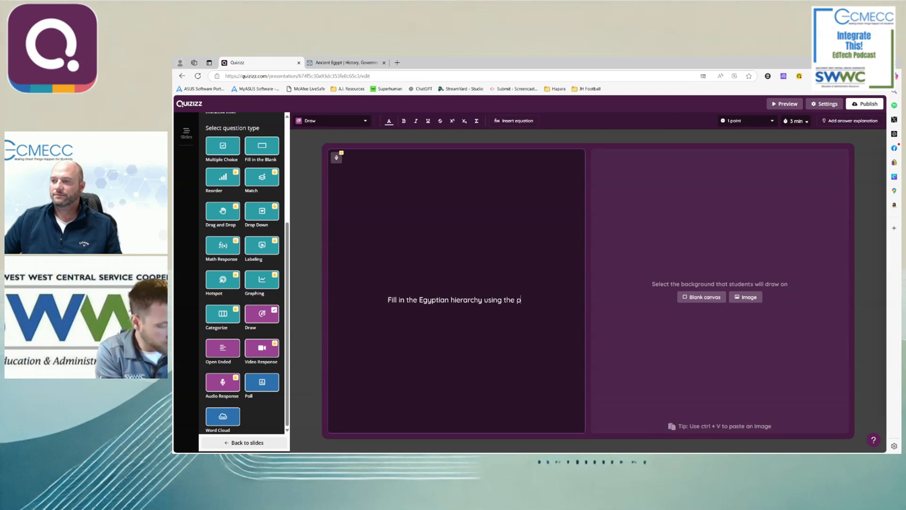
{"action": "type", "text": "yramid."}
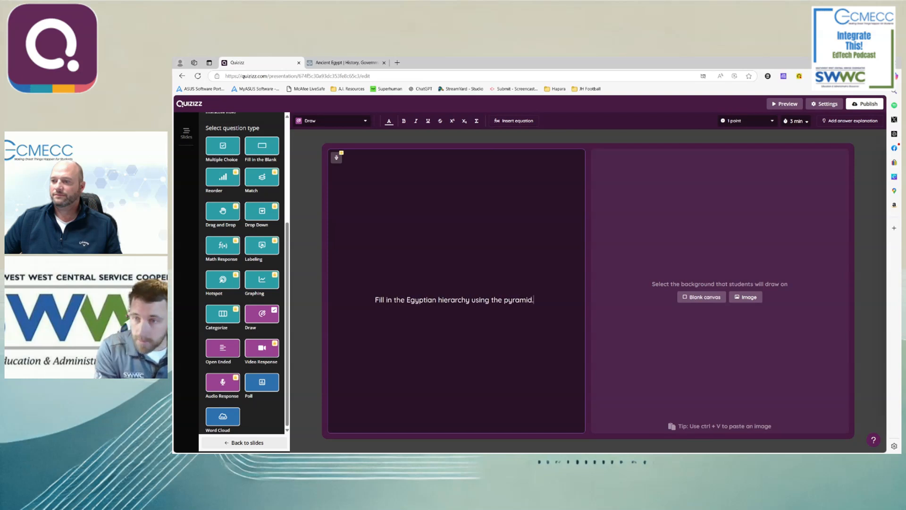
- Try to add a background image to the Draw question by searching for "Blank pyramid diagram", and close the image dialog
{"action": "left_click", "coordinate": [746, 297]}
{"action": "left_click", "coordinate": [407, 206]}
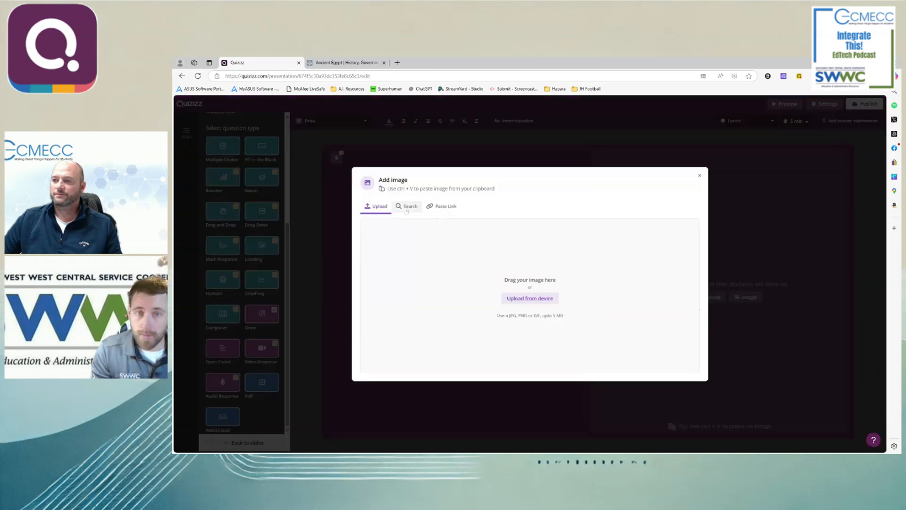
{"action": "left_click", "coordinate": [425, 217]}
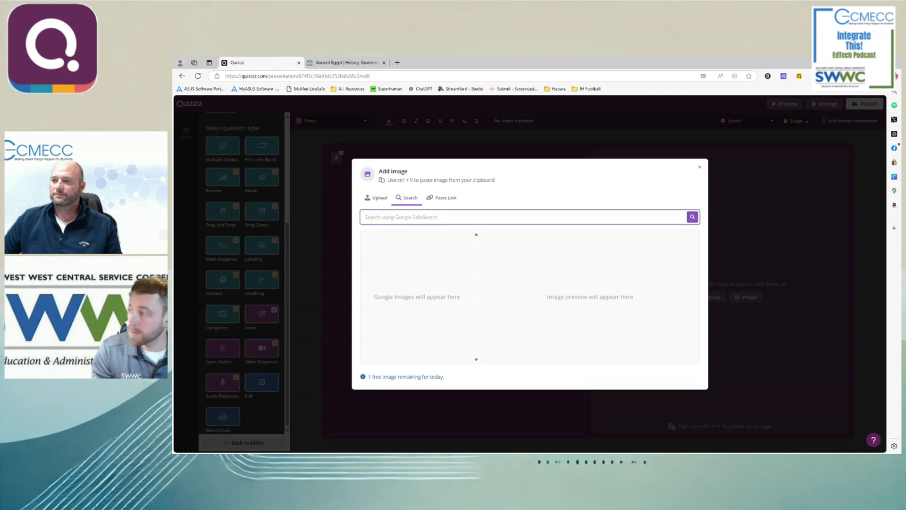
{"action": "type", "text": "Blank py"}
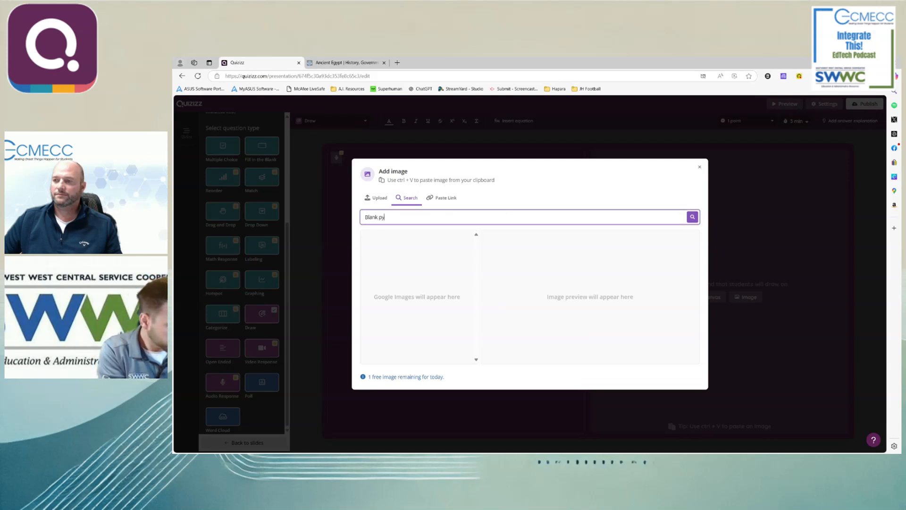
{"action": "type", "text": "ramid d"}
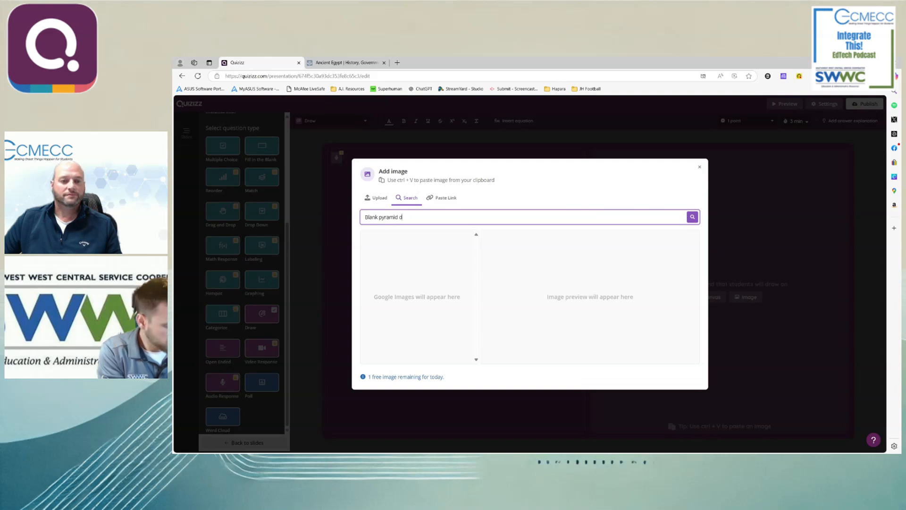
{"action": "type", "text": "iagram"}
{"action": "key", "text": "Return"}
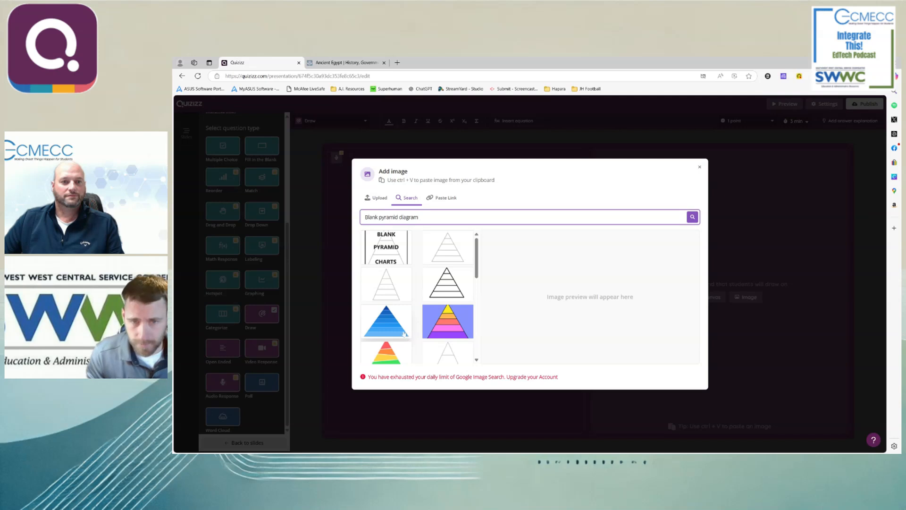
{"action": "scroll", "coordinate": [411, 339], "scroll_direction": "down", "scroll_amount": 3}
{"action": "scroll", "coordinate": [411, 339], "scroll_direction": "up", "scroll_amount": 3}
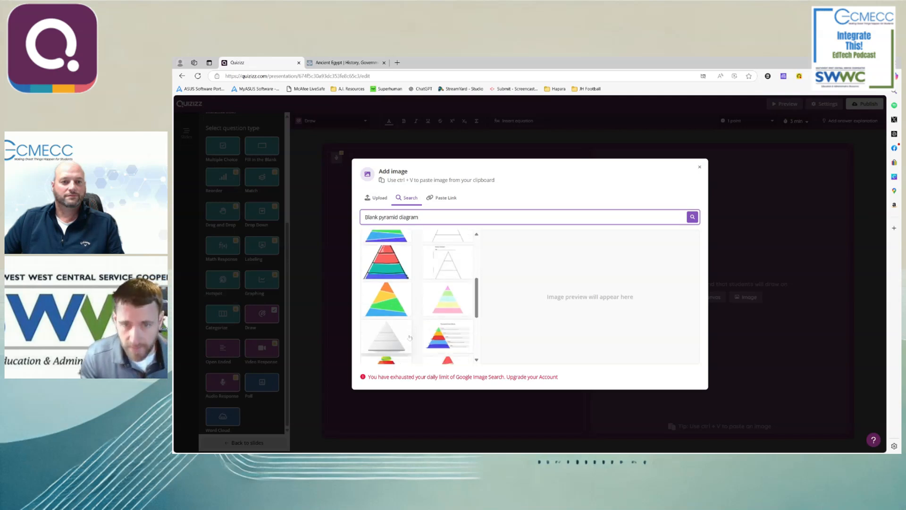
{"action": "left_click", "coordinate": [700, 167]}
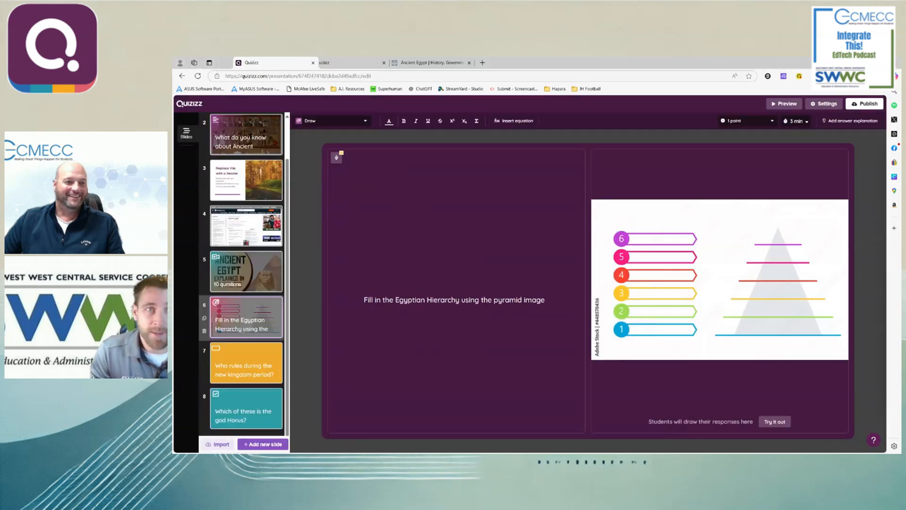
- Switch to the prepared Ancient Egypt lesson and look at its pyramid Draw question in the participant preview and on the trial canvas
{"action": "left_click_drag", "start_coordinate": [275, 63], "coordinate": [347, 65]}
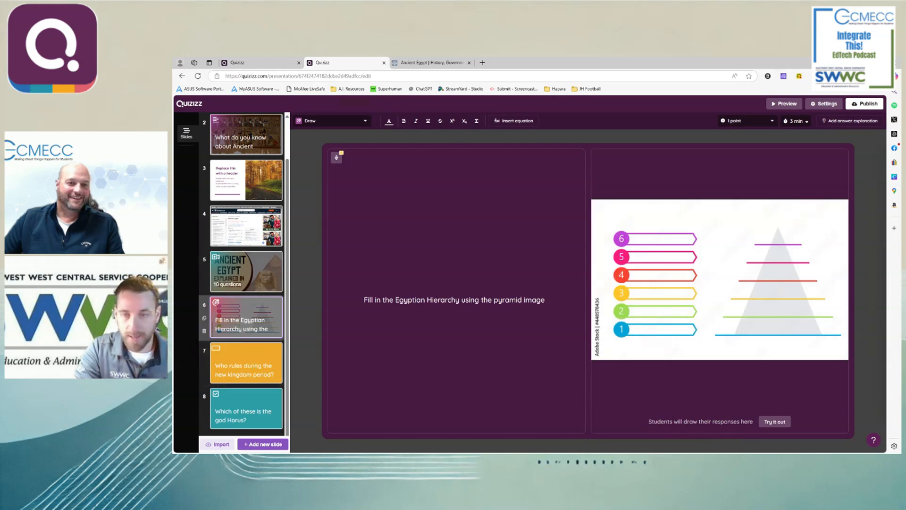
{"action": "mouse_move", "coordinate": [744, 212]}
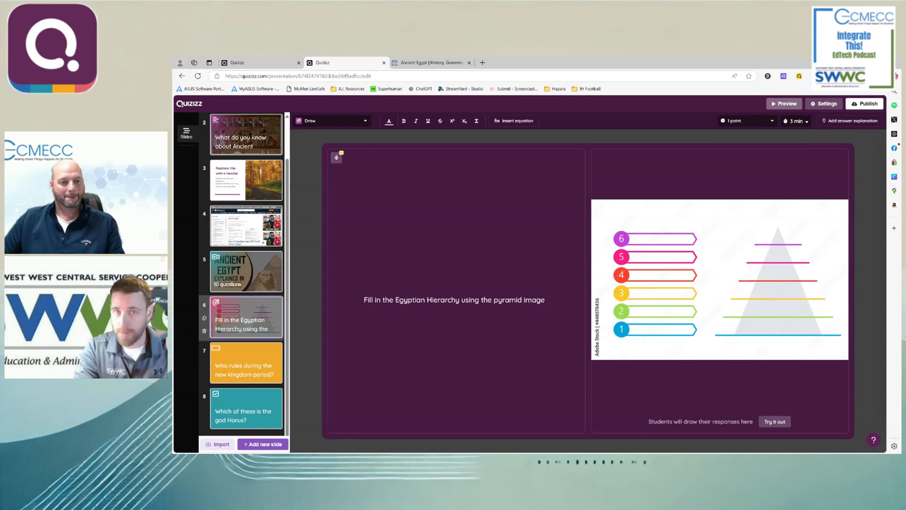
{"action": "left_click", "coordinate": [784, 103]}
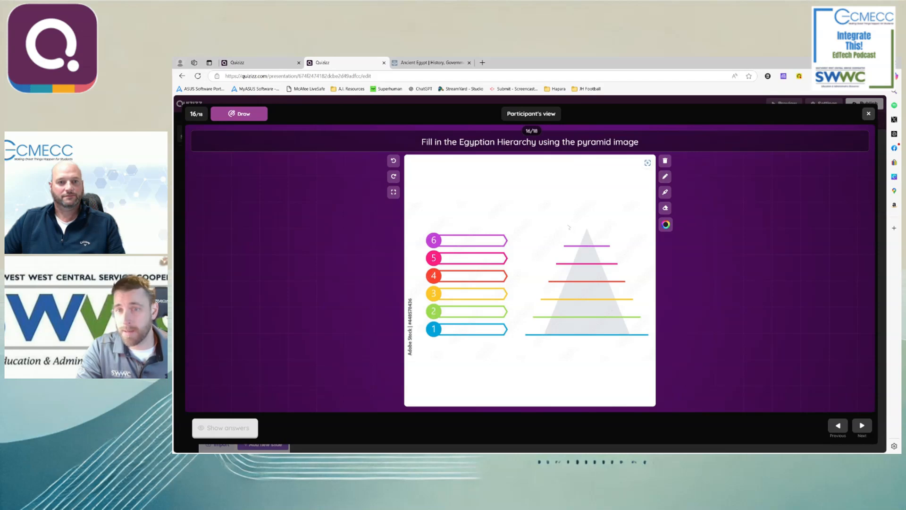
{"action": "left_click", "coordinate": [868, 113]}
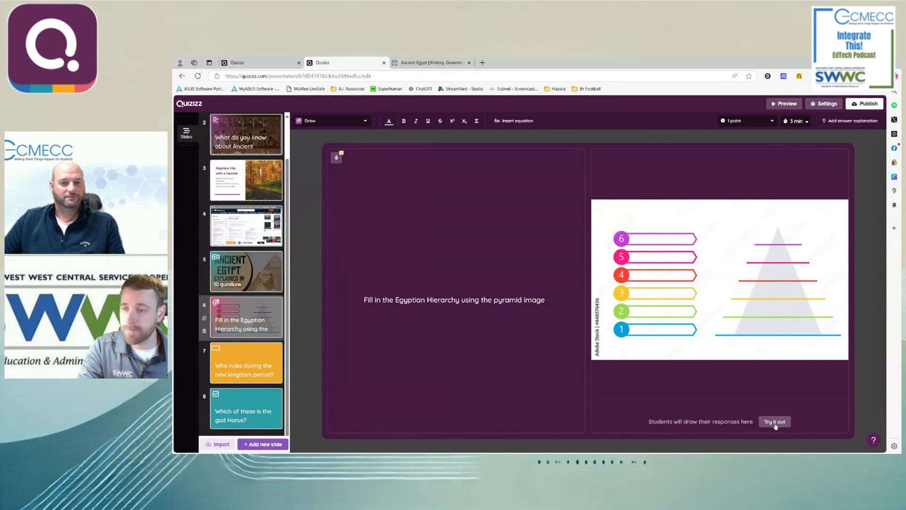
{"action": "left_click", "coordinate": [775, 422]}
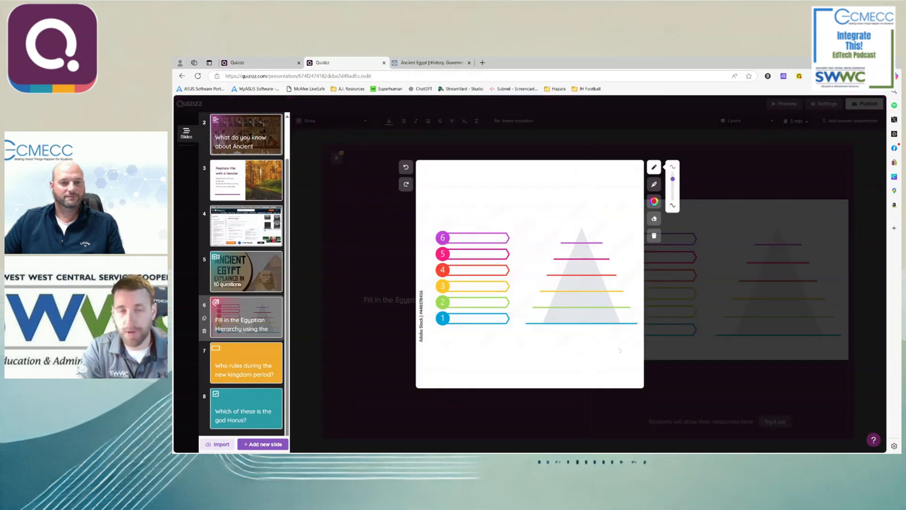
{"action": "left_click", "coordinate": [402, 387]}
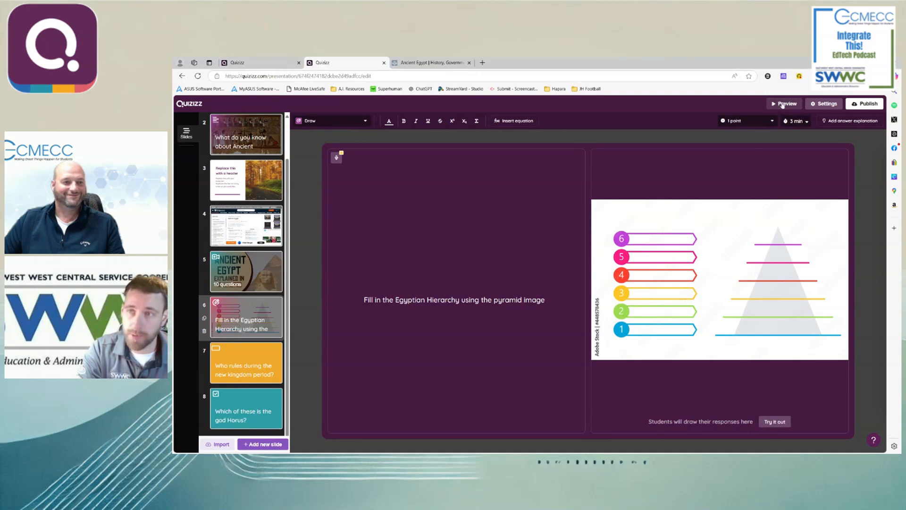
{"action": "left_click", "coordinate": [784, 103]}
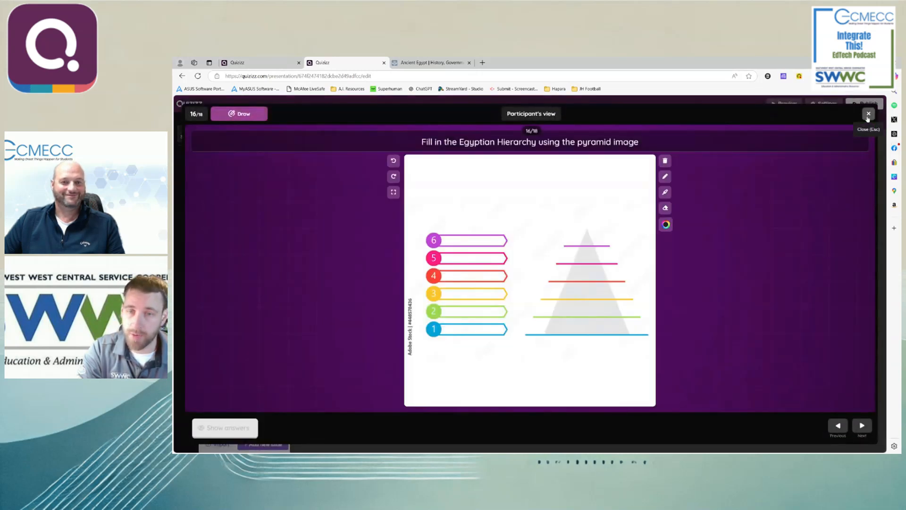
{"action": "left_click", "coordinate": [868, 114]}
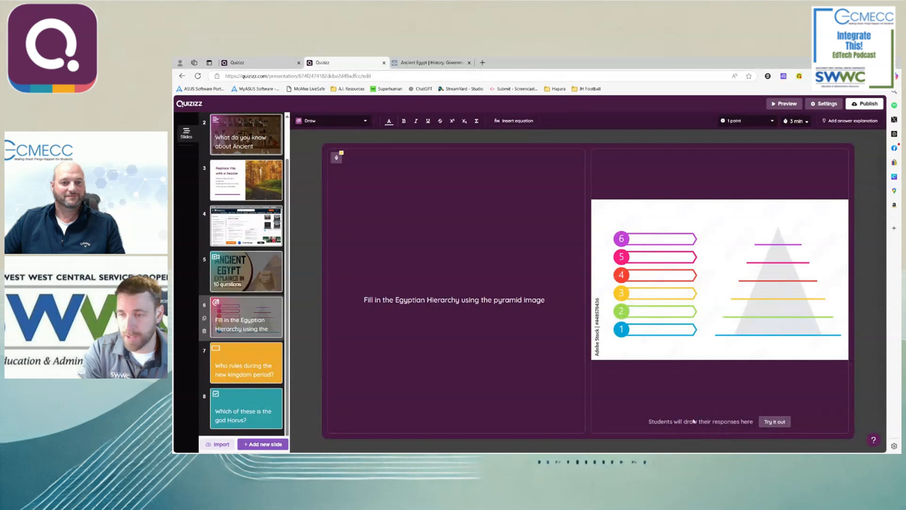
- Try out the Draw question and handwrite "Pharoah" on the pyramid's top level in thin red pencil
{"action": "left_click", "coordinate": [773, 423]}
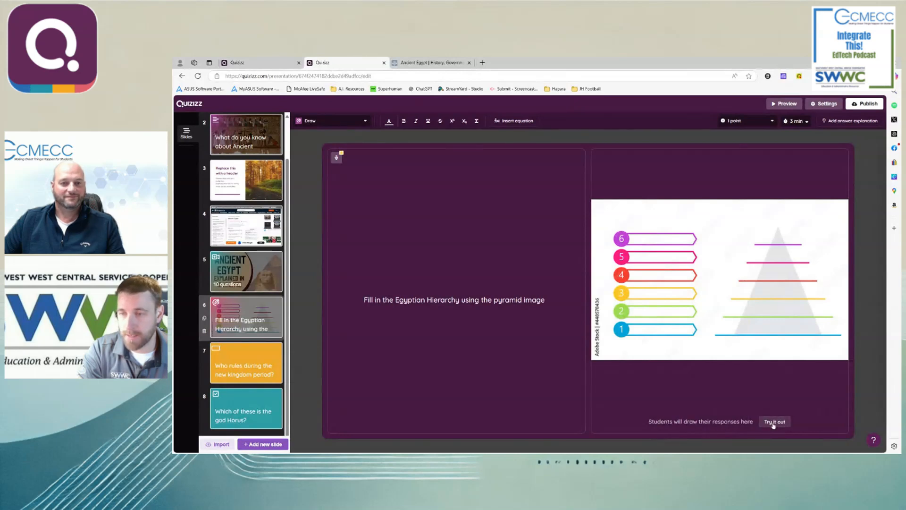
{"action": "left_click_drag", "start_coordinate": [673, 180], "coordinate": [672, 172]}
{"action": "mouse_move", "coordinate": [560, 222]}
{"action": "left_mouse_down"}
{"action": "mouse_move", "coordinate": [562, 238]}
{"action": "mouse_move", "coordinate": [570, 225]}
{"action": "mouse_move", "coordinate": [563, 236]}
{"action": "mouse_move", "coordinate": [581, 238]}
{"action": "left_mouse_up"}
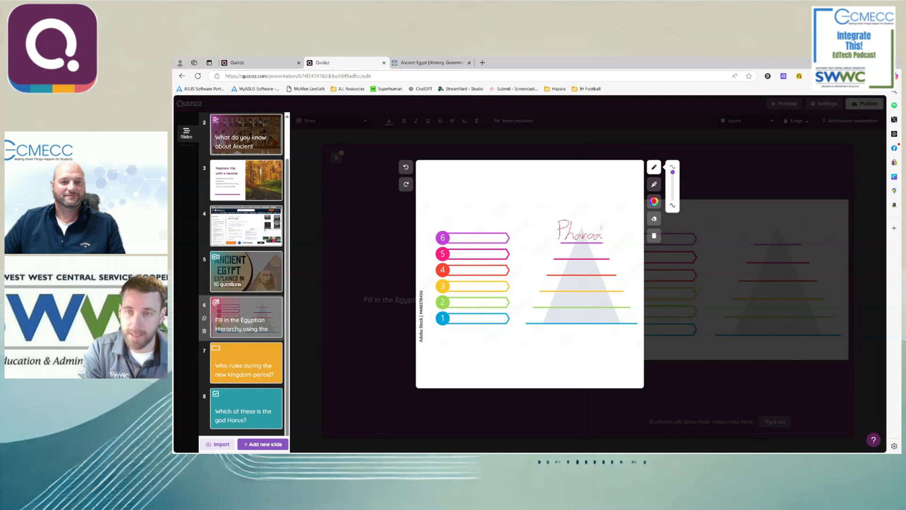
{"action": "left_click_drag", "start_coordinate": [604, 235], "coordinate": [613, 243]}
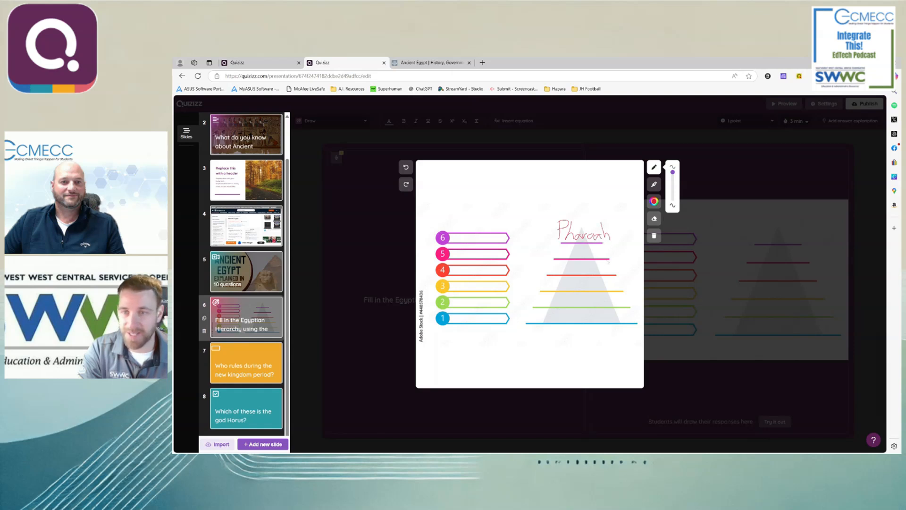
- Handwrite "Priests" on the pyramid's second level, using a thicker pencil in blue
{"action": "mouse_move", "coordinate": [557, 245]}
{"action": "left_mouse_down"}
{"action": "mouse_move", "coordinate": [553, 260]}
{"action": "mouse_move", "coordinate": [573, 249]}
{"action": "left_mouse_up"}
{"action": "left_click_drag", "start_coordinate": [673, 172], "coordinate": [673, 187]}
{"action": "left_click", "coordinate": [654, 202]}
{"action": "left_click", "coordinate": [730, 221]}
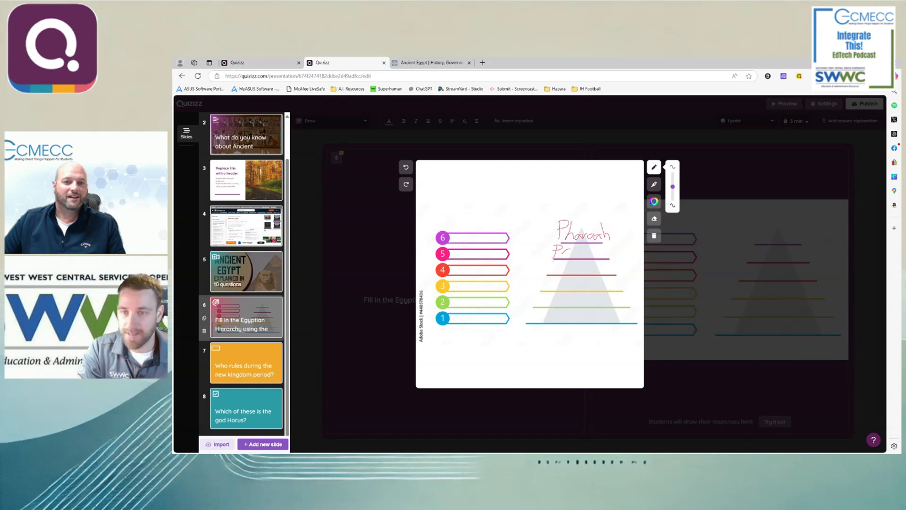
{"action": "mouse_move", "coordinate": [570, 254]}
{"action": "left_mouse_down"}
{"action": "mouse_move", "coordinate": [580, 245]}
{"action": "mouse_move", "coordinate": [591, 257]}
{"action": "mouse_move", "coordinate": [609, 245]}
{"action": "mouse_move", "coordinate": [609, 257]}
{"action": "mouse_move", "coordinate": [618, 245]}
{"action": "mouse_move", "coordinate": [620, 253]}
{"action": "mouse_move", "coordinate": [609, 262]}
{"action": "mouse_move", "coordinate": [557, 248]}
{"action": "mouse_move", "coordinate": [569, 247]}
{"action": "mouse_move", "coordinate": [541, 255]}
{"action": "mouse_move", "coordinate": [552, 241]}
{"action": "mouse_move", "coordinate": [549, 249]}
{"action": "left_mouse_up"}
- Make the pencil thin again and undo all the writing on the pyramid's second level
{"action": "left_click_drag", "start_coordinate": [672, 186], "coordinate": [674, 171]}
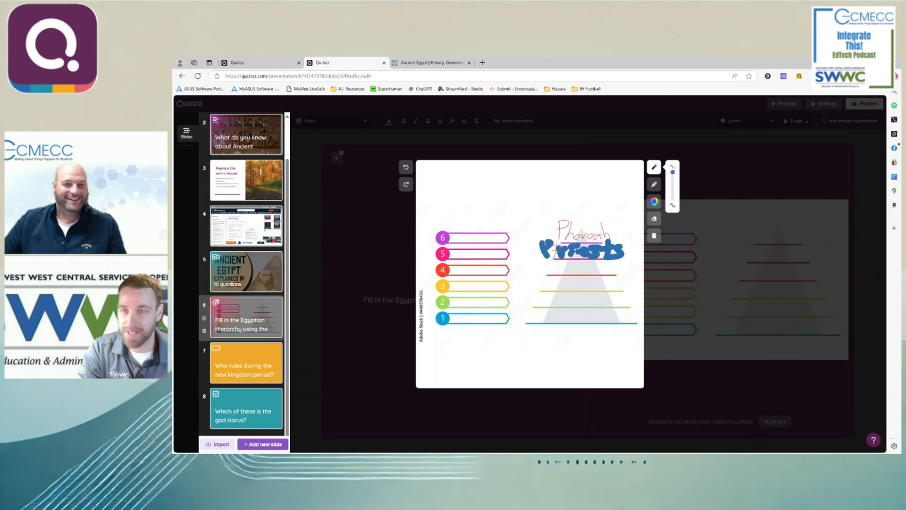
{"action": "left_click", "coordinate": [405, 169]}
{"action": "left_click", "coordinate": [405, 168]}
{"action": "left_click", "coordinate": [405, 169]}
{"action": "left_click", "coordinate": [405, 168]}
{"action": "left_click", "coordinate": [405, 169]}
{"action": "left_click", "coordinate": [405, 168]}
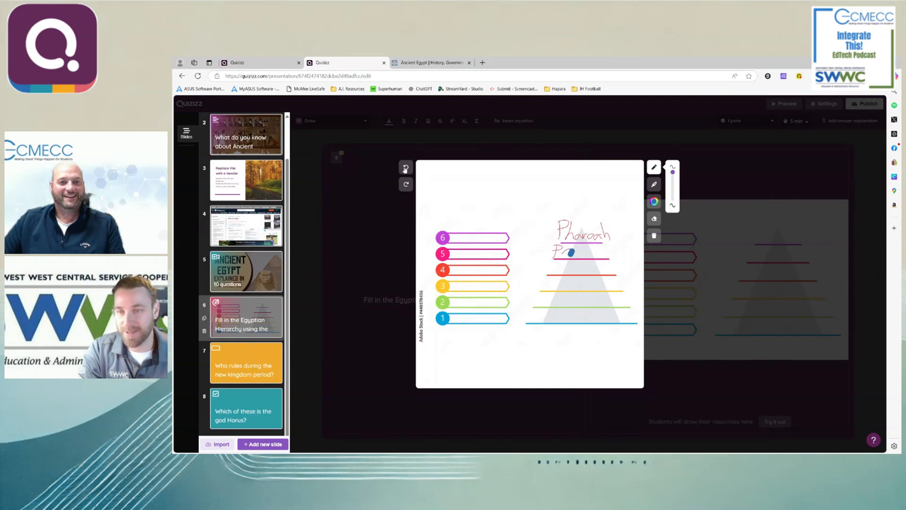
{"action": "left_click", "coordinate": [405, 169]}
{"action": "left_click", "coordinate": [406, 170]}
{"action": "left_click", "coordinate": [406, 170]}
{"action": "left_click", "coordinate": [406, 171]}
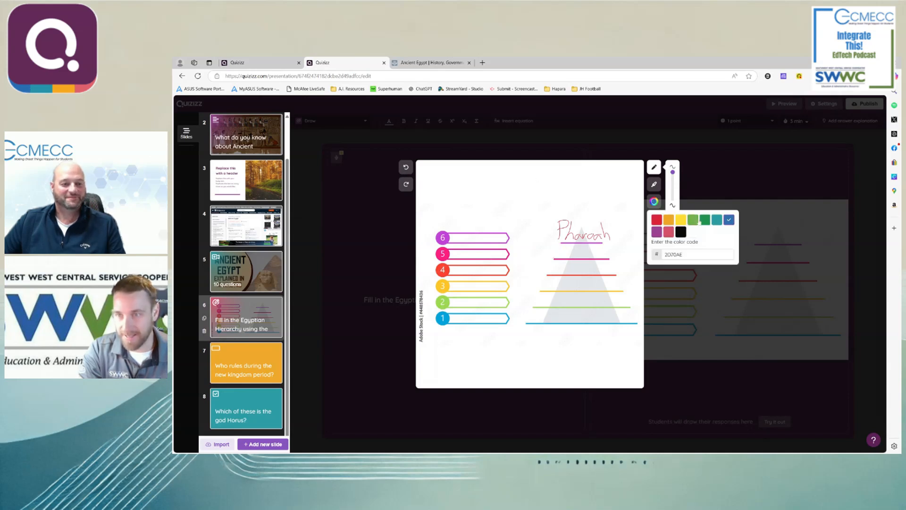
- Handwrite "Priests" on the pyramid's second level in thin blue pencil, and close the trial canvas
{"action": "left_click_drag", "start_coordinate": [557, 248], "coordinate": [606, 258]}
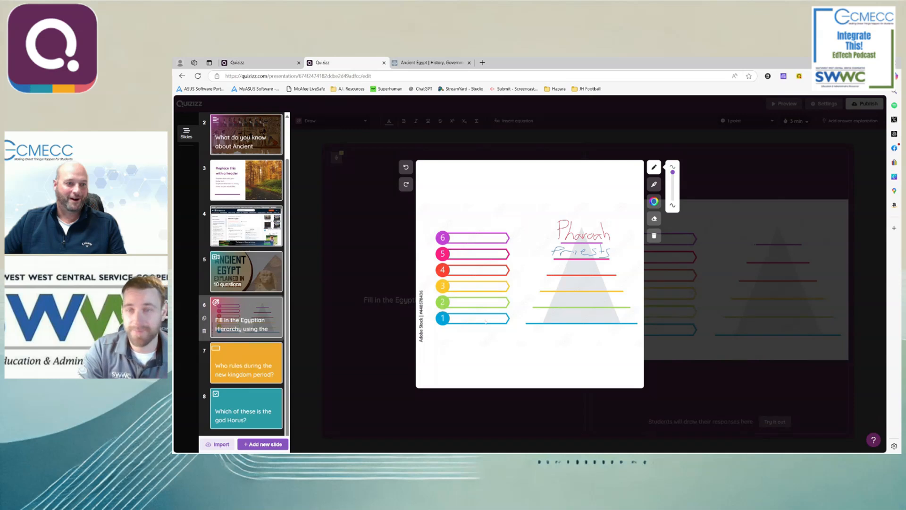
{"action": "left_click", "coordinate": [727, 373]}
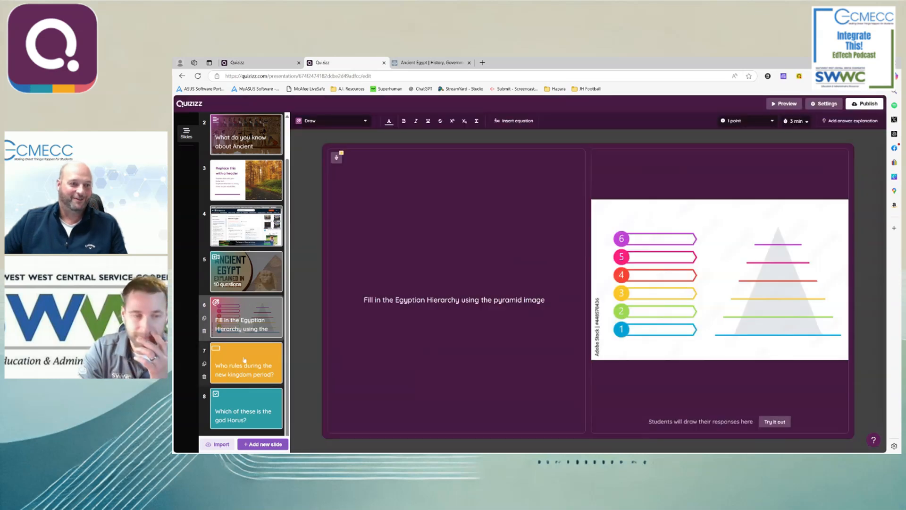
- Start adding a new slide and look through the available slide and question types
{"action": "left_click", "coordinate": [242, 354]}
{"action": "left_click", "coordinate": [240, 328]}
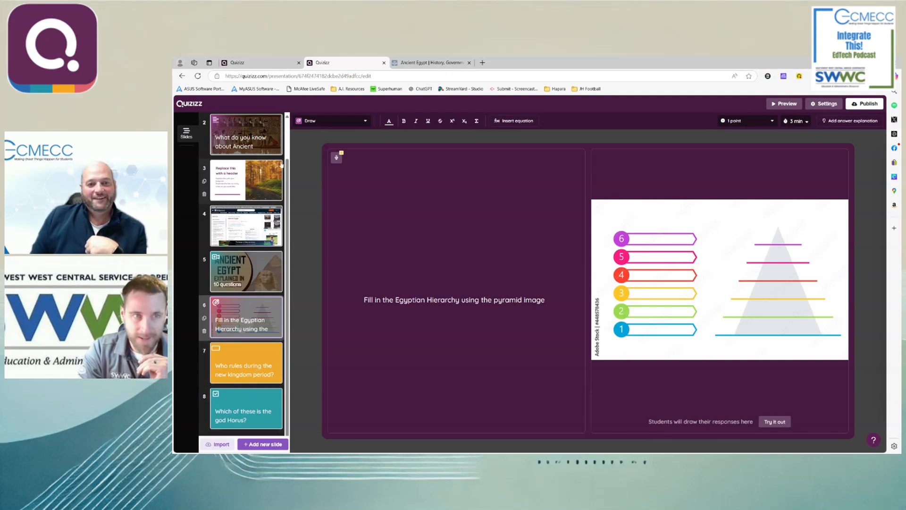
{"action": "left_click", "coordinate": [255, 444]}
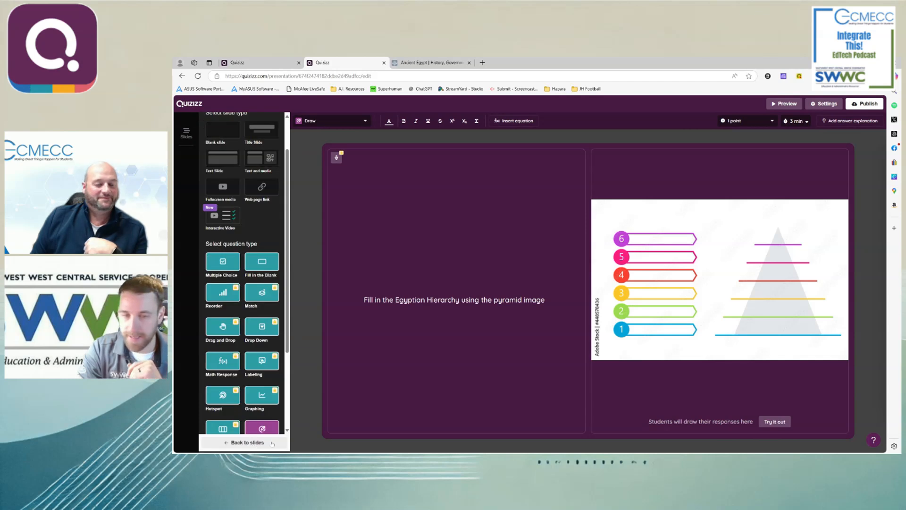
{"action": "scroll", "coordinate": [259, 378], "scroll_direction": "down", "scroll_amount": 3}
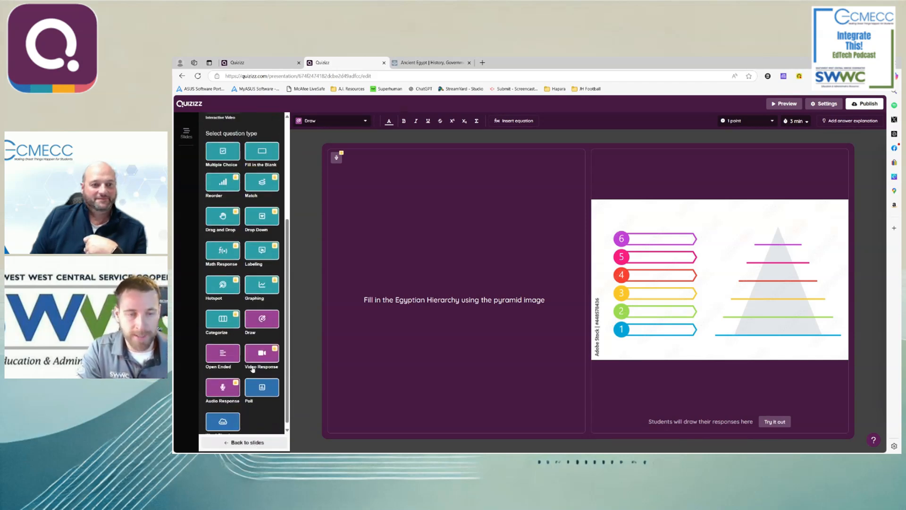
{"action": "scroll", "coordinate": [262, 394], "scroll_direction": "up", "scroll_amount": 4}
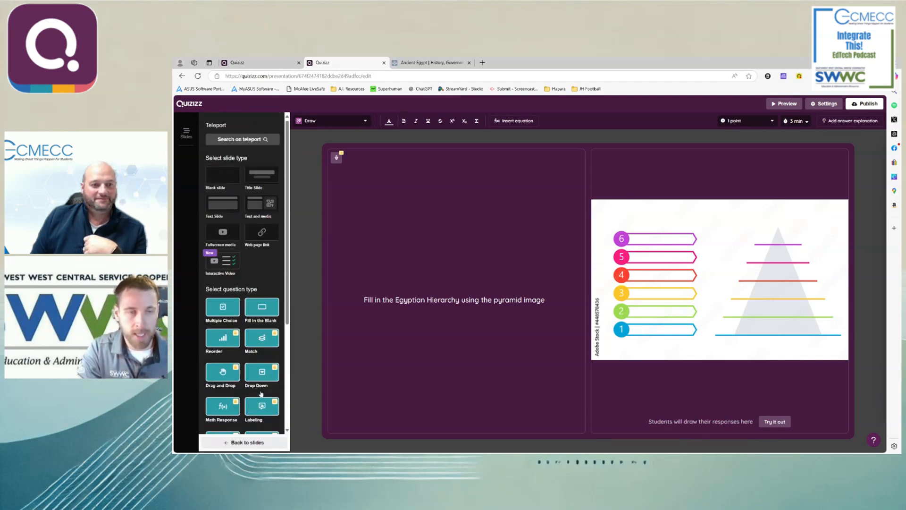
- Add a blank Multiple Choice question after the pyramid Draw question
{"action": "scroll", "coordinate": [240, 311], "scroll_direction": "down", "scroll_amount": 4}
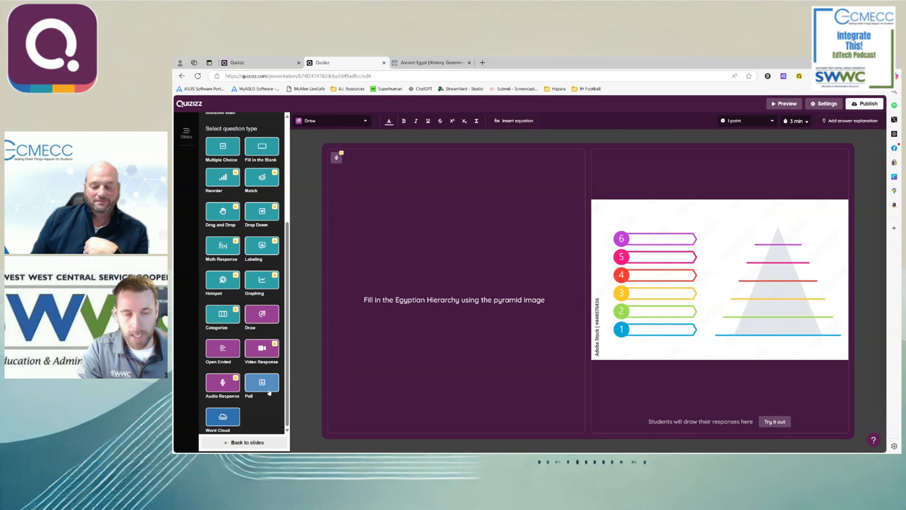
{"action": "scroll", "coordinate": [263, 392], "scroll_direction": "up", "scroll_amount": 2}
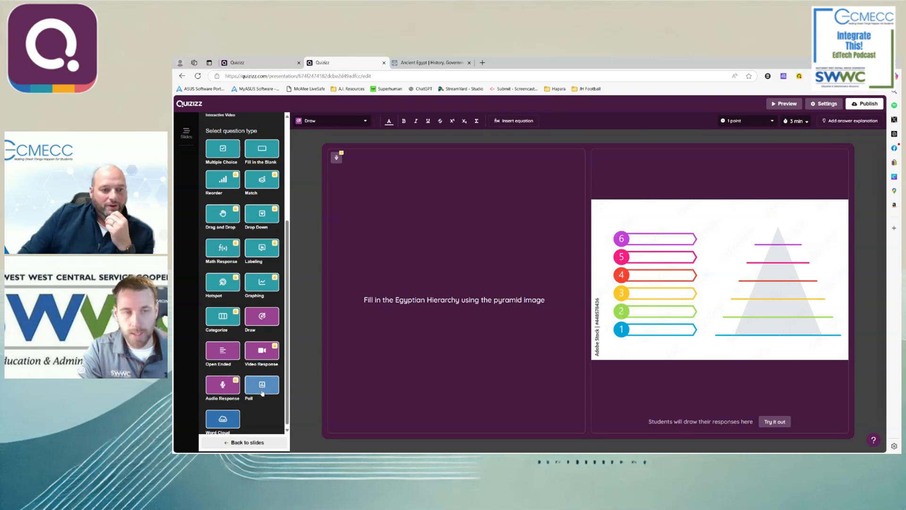
{"action": "scroll", "coordinate": [263, 393], "scroll_direction": "up", "scroll_amount": 2}
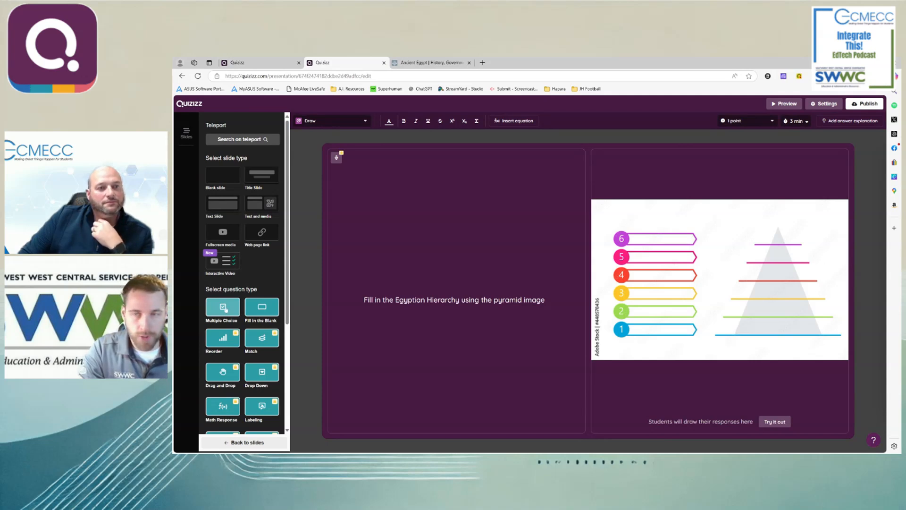
{"action": "left_click", "coordinate": [225, 309]}
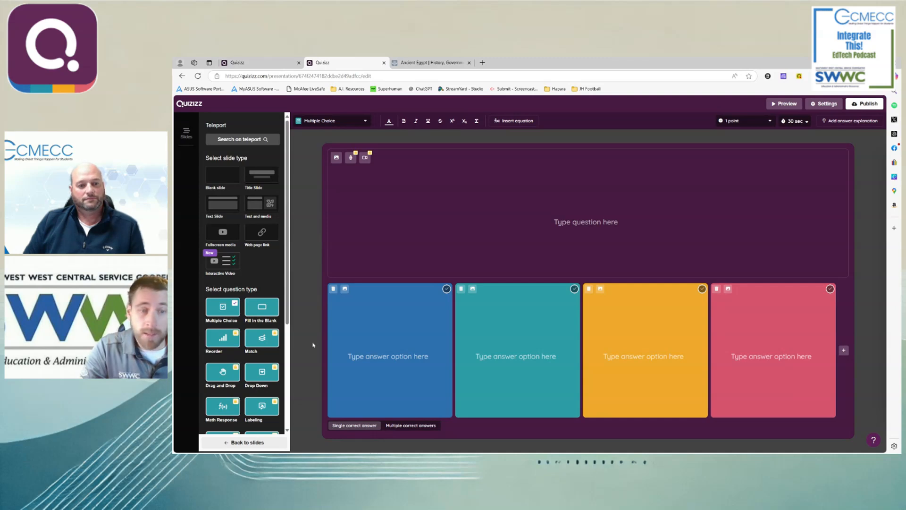
- Open the "Which of these is the god Horus?" question and view its first answer image enlarged
{"action": "left_click", "coordinate": [246, 442]}
{"action": "scroll", "coordinate": [258, 420], "scroll_direction": "down", "scroll_amount": 2}
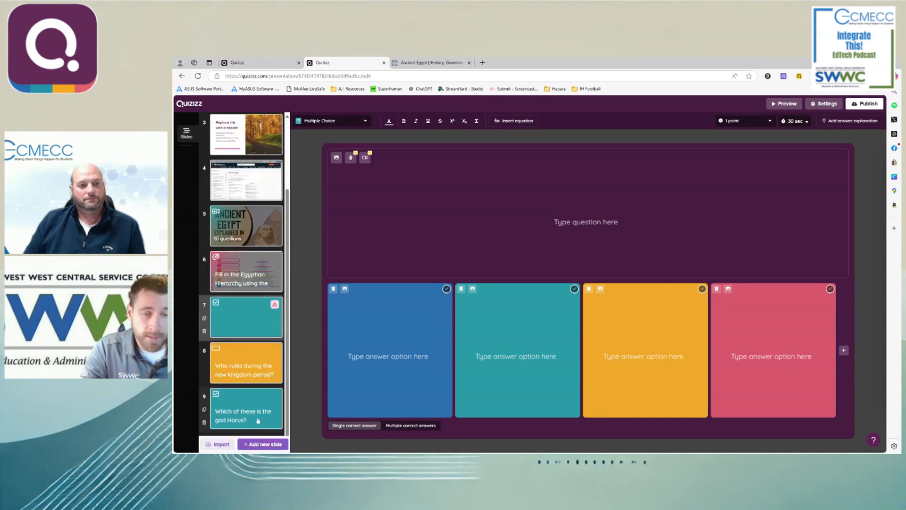
{"action": "left_click", "coordinate": [253, 417]}
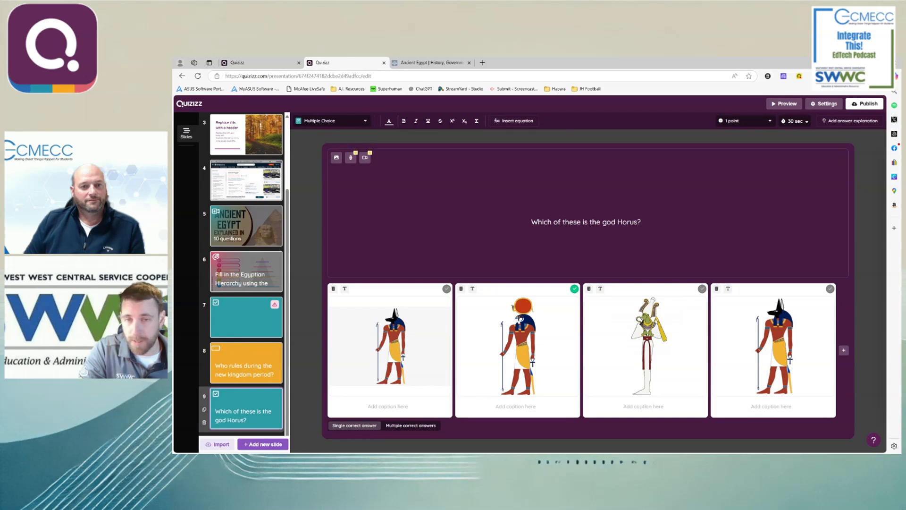
{"action": "mouse_move", "coordinate": [412, 362]}
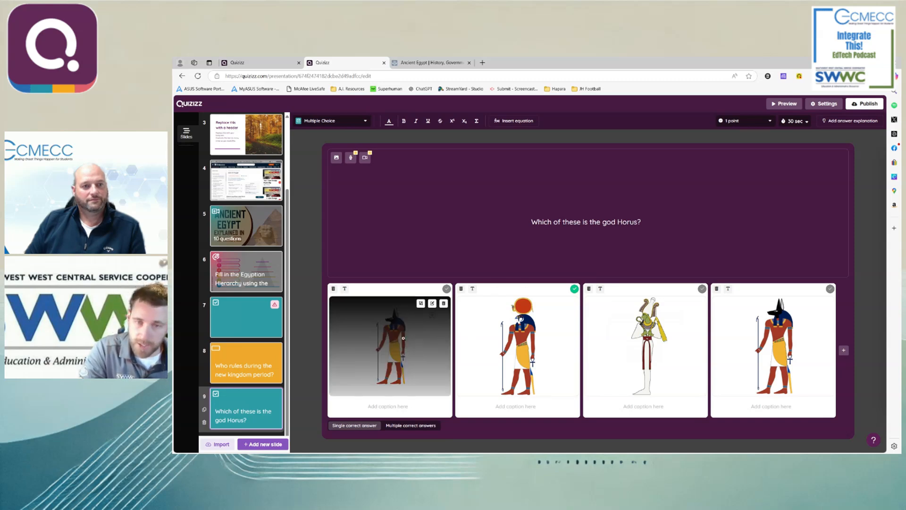
{"action": "left_click", "coordinate": [369, 355]}
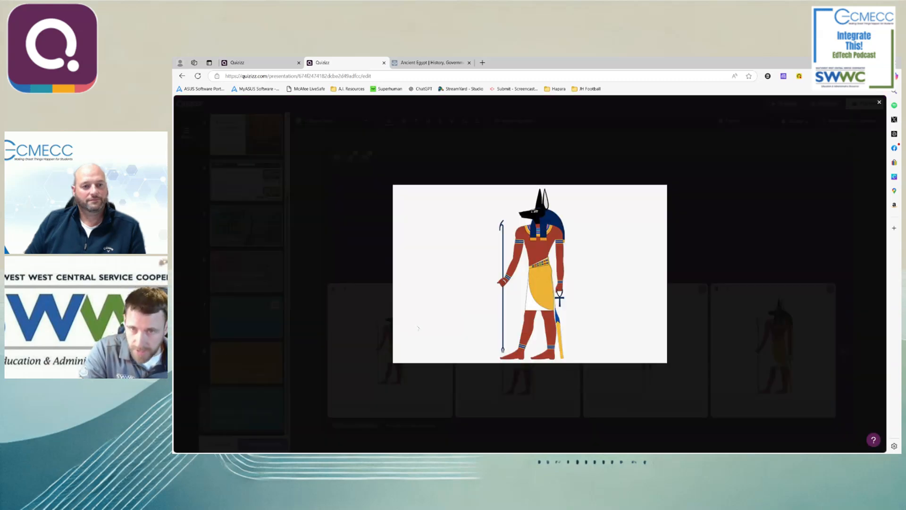
{"action": "left_click", "coordinate": [719, 300]}
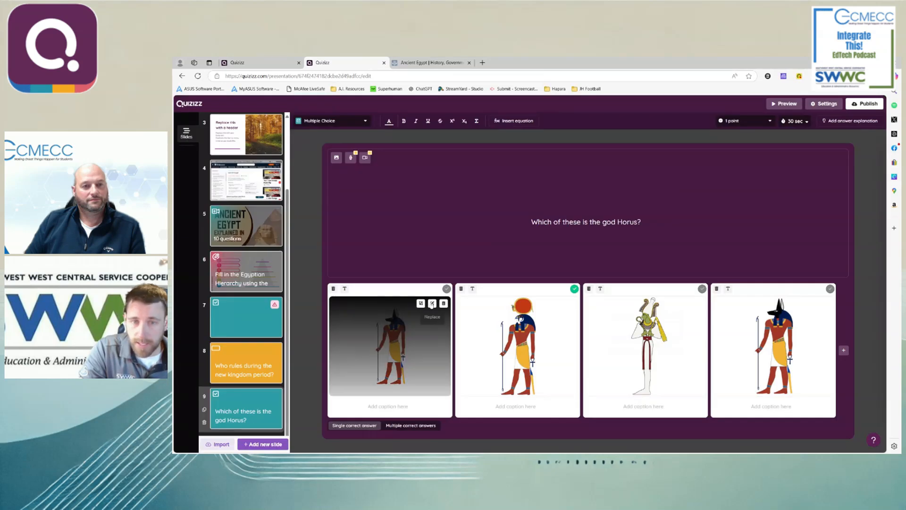
- Look at the upload and search options for replacing the first answer image, and close them without replacing it
{"action": "left_click", "coordinate": [432, 304]}
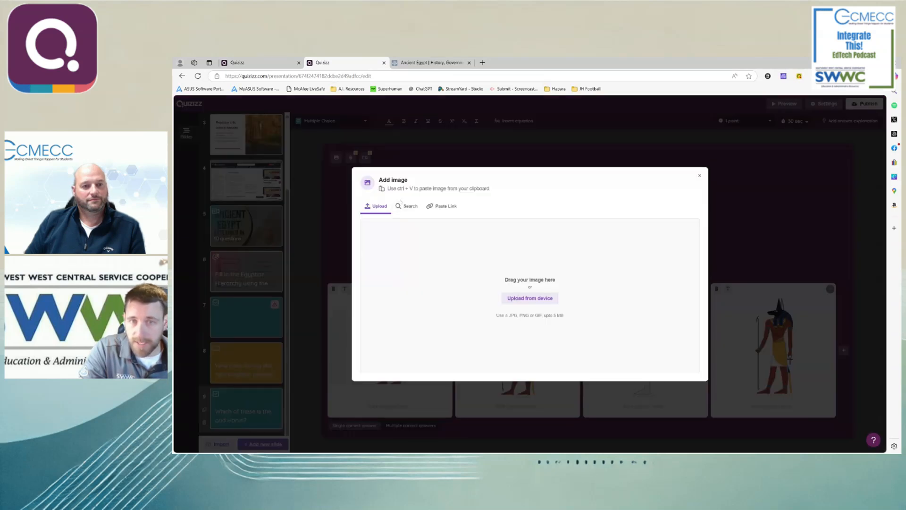
{"action": "left_click", "coordinate": [407, 205]}
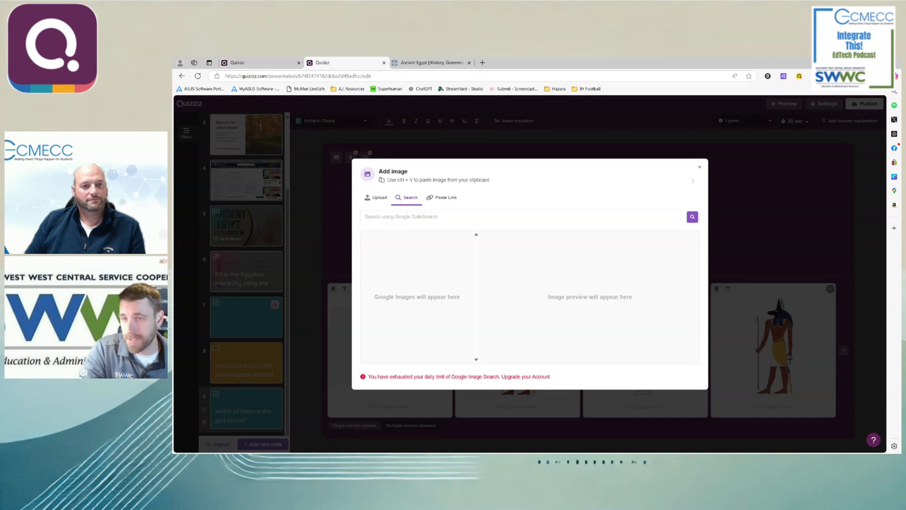
{"action": "left_click", "coordinate": [700, 168]}
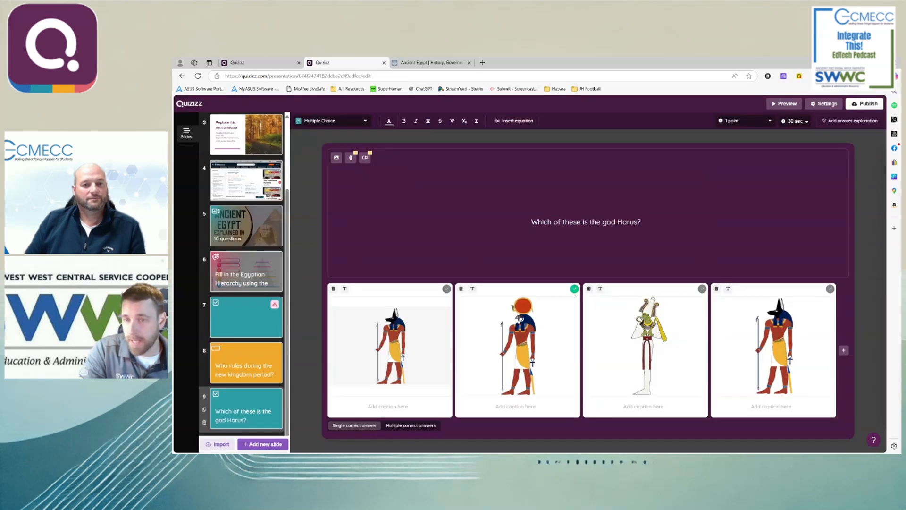
- Unmark and re-mark the second image as the correct answer, and preview the Horus question with its answer revealed
{"action": "left_click", "coordinate": [574, 289]}
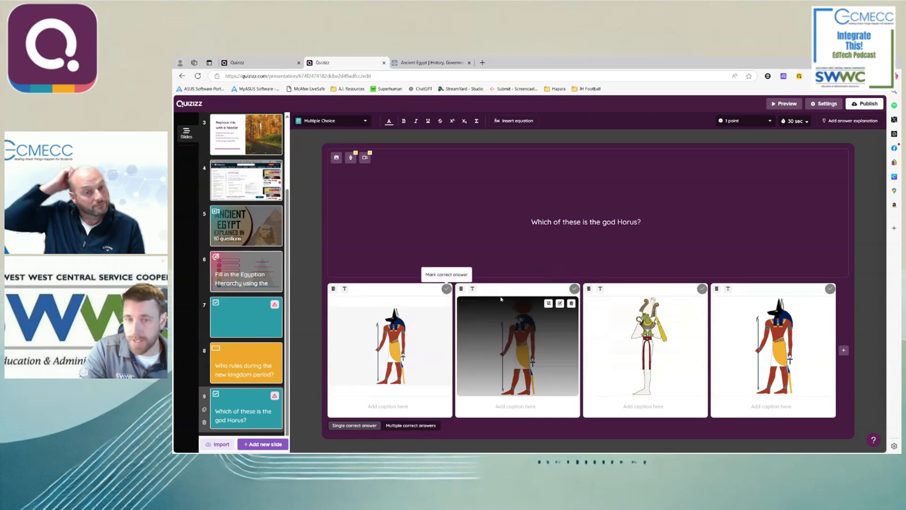
{"action": "left_click", "coordinate": [575, 289]}
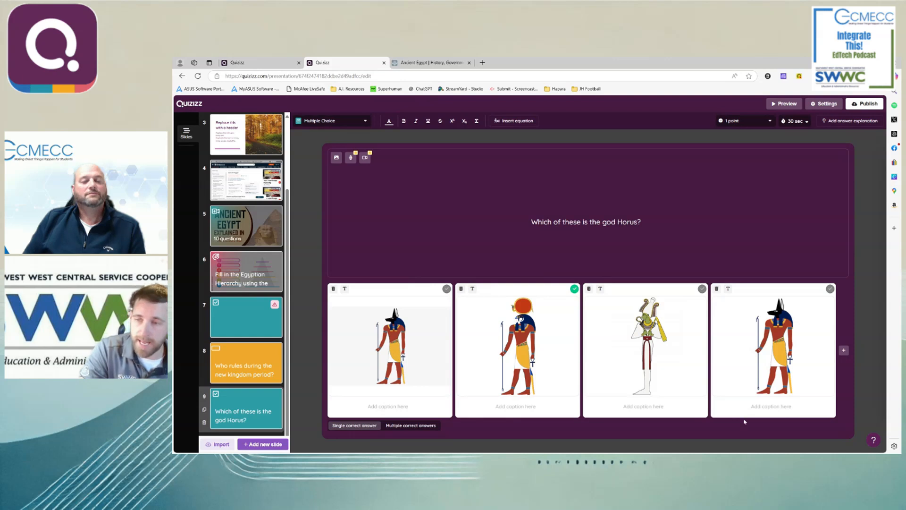
{"action": "left_click", "coordinate": [785, 103]}
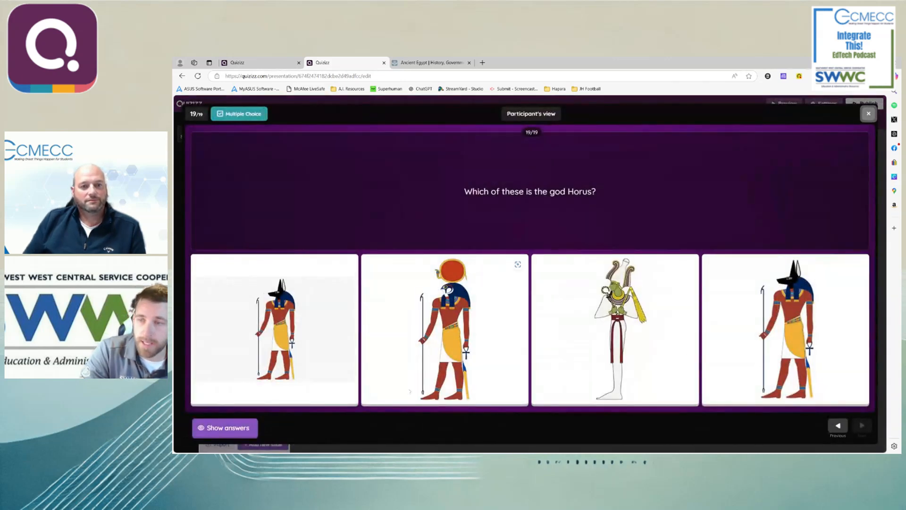
{"action": "left_click", "coordinate": [226, 428]}
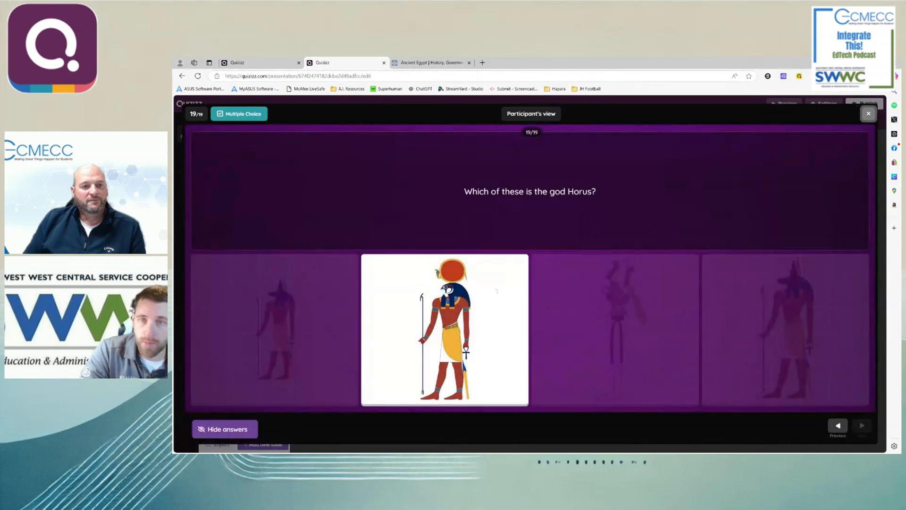
{"action": "left_click", "coordinate": [868, 113]}
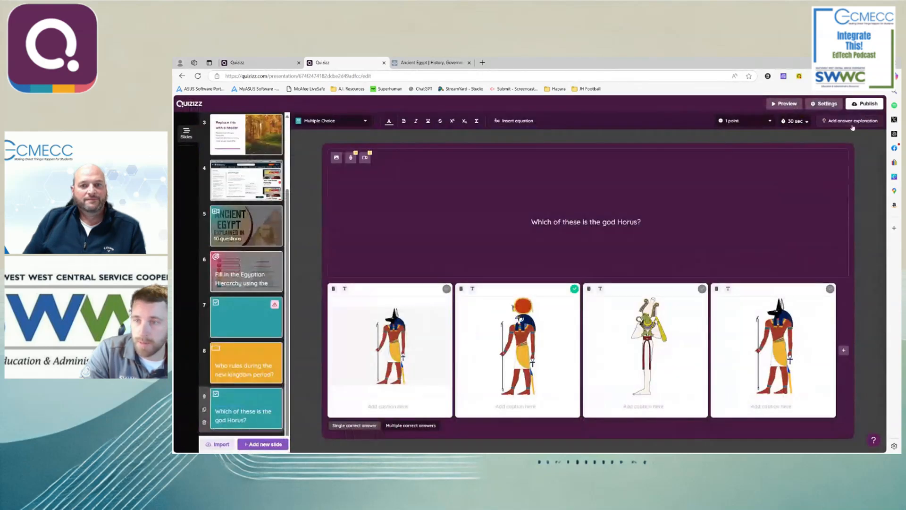
- Allow multiple correct answers on the Horus question and mark the first and third images as correct too
{"action": "mouse_move", "coordinate": [466, 325]}
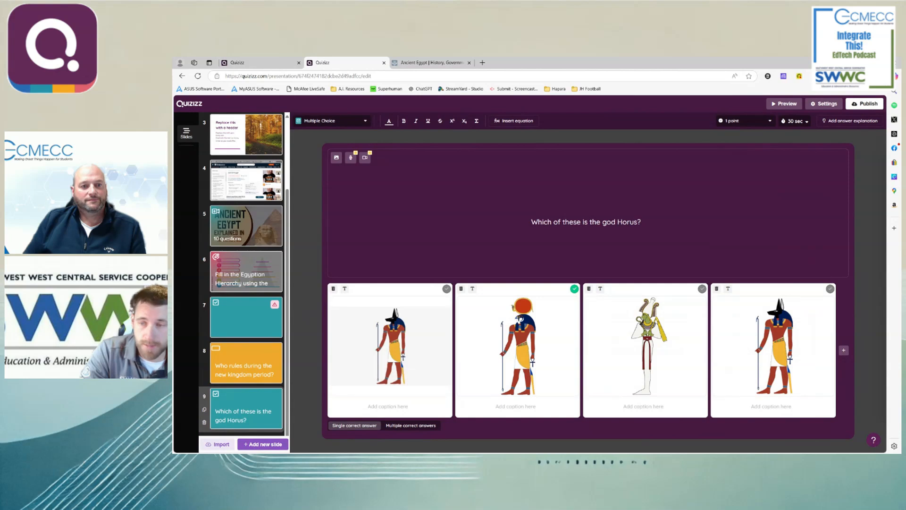
{"action": "left_click", "coordinate": [408, 426]}
{"action": "left_click", "coordinate": [447, 289]}
{"action": "left_click", "coordinate": [702, 288]}
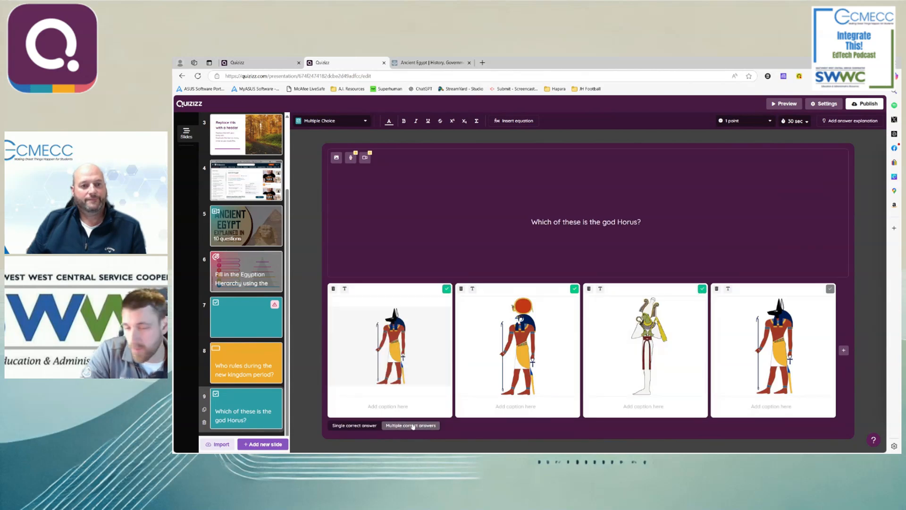
- Unmark the first and third images and set the Horus question back to a single correct answer
{"action": "left_click", "coordinate": [447, 288]}
{"action": "left_click", "coordinate": [702, 288]}
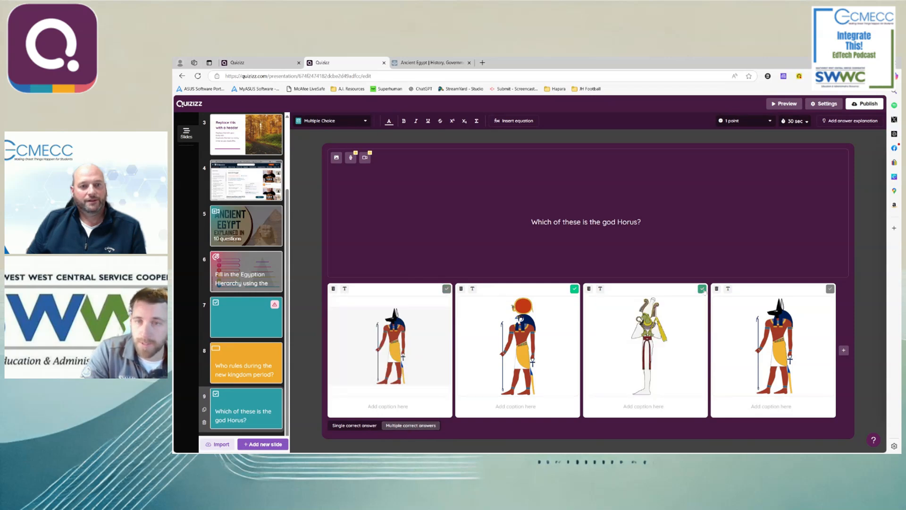
{"action": "left_click", "coordinate": [358, 427]}
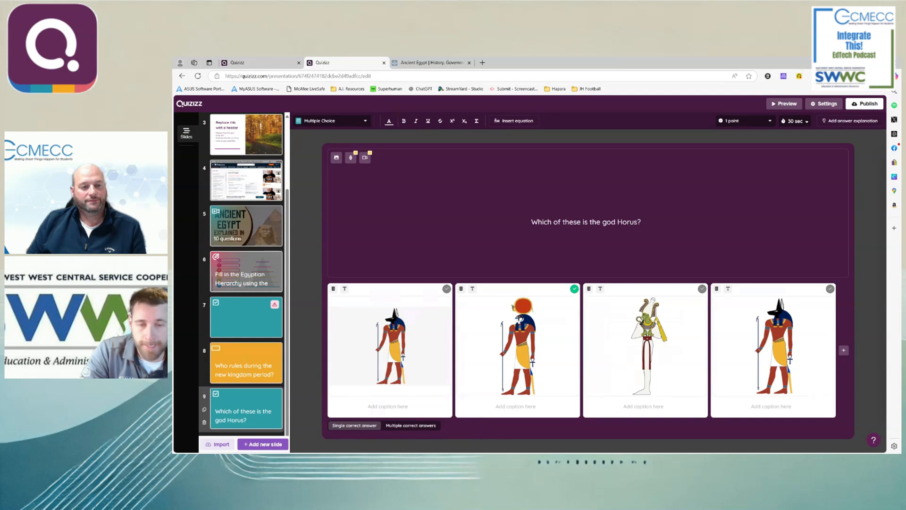
- View the available question types and the options for importing slides, and cancel the import
{"action": "left_click", "coordinate": [263, 445]}
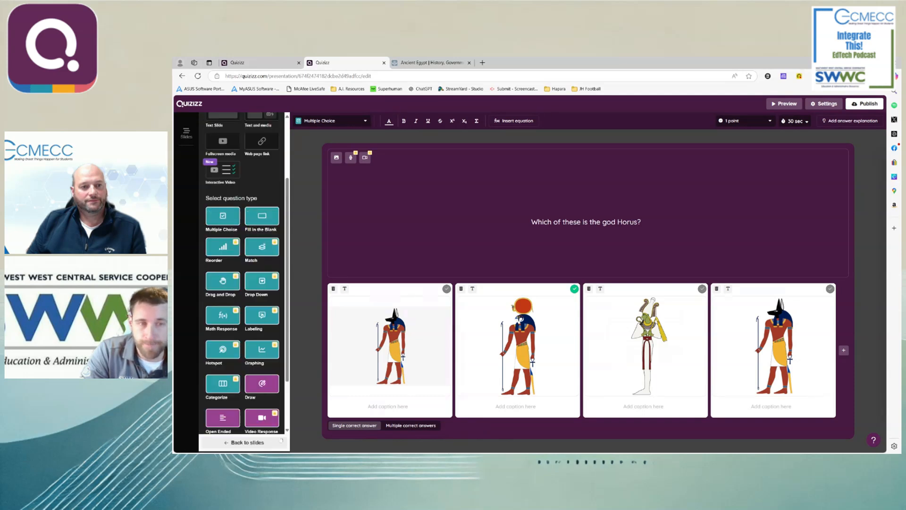
{"action": "scroll", "coordinate": [223, 418], "scroll_direction": "down", "scroll_amount": 1}
{"action": "left_click", "coordinate": [217, 443]}
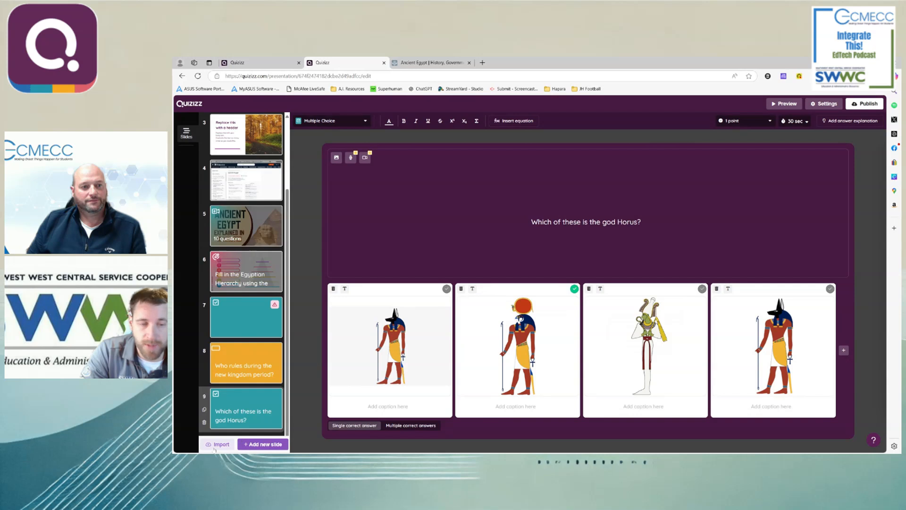
{"action": "left_click", "coordinate": [215, 448]}
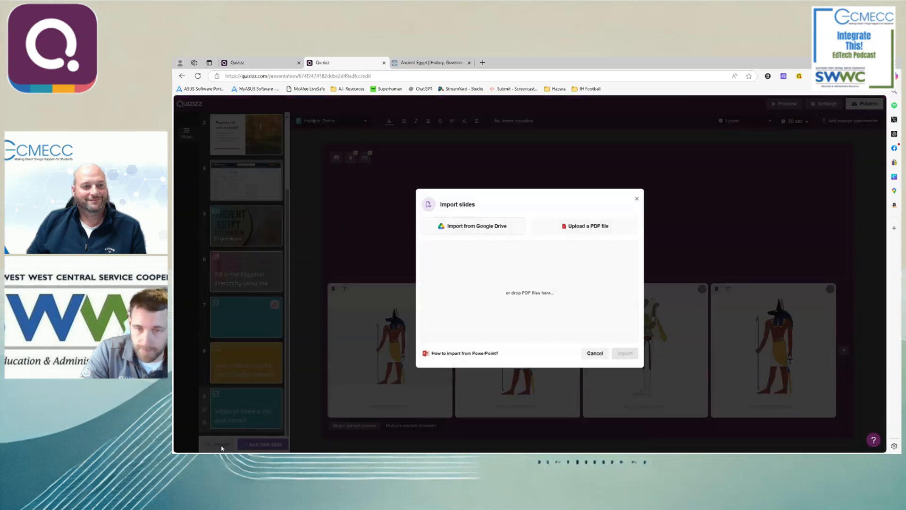
{"action": "left_click", "coordinate": [593, 352]}
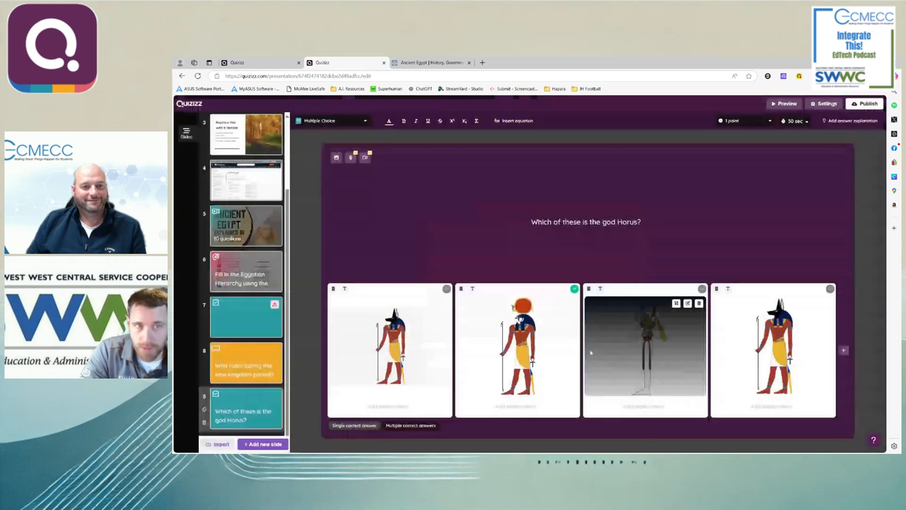
- Start adding another new slide to the lesson
{"action": "left_click", "coordinate": [263, 445]}
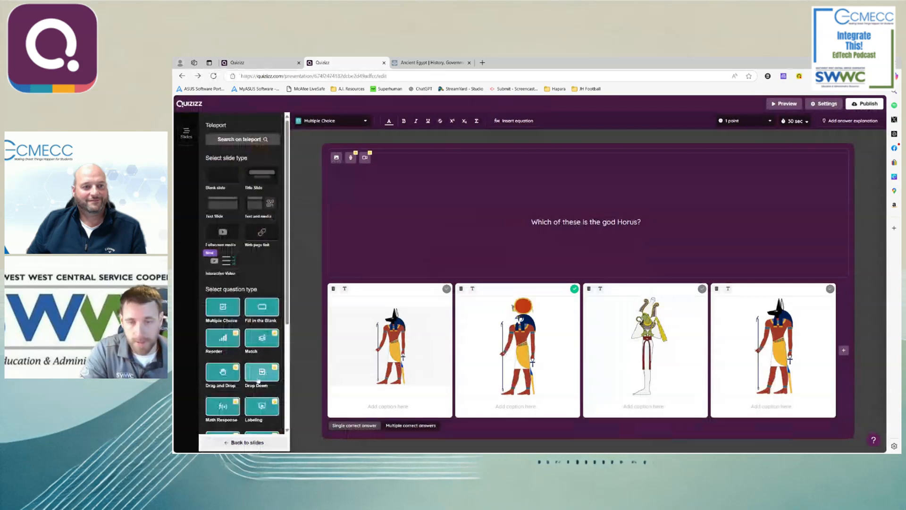